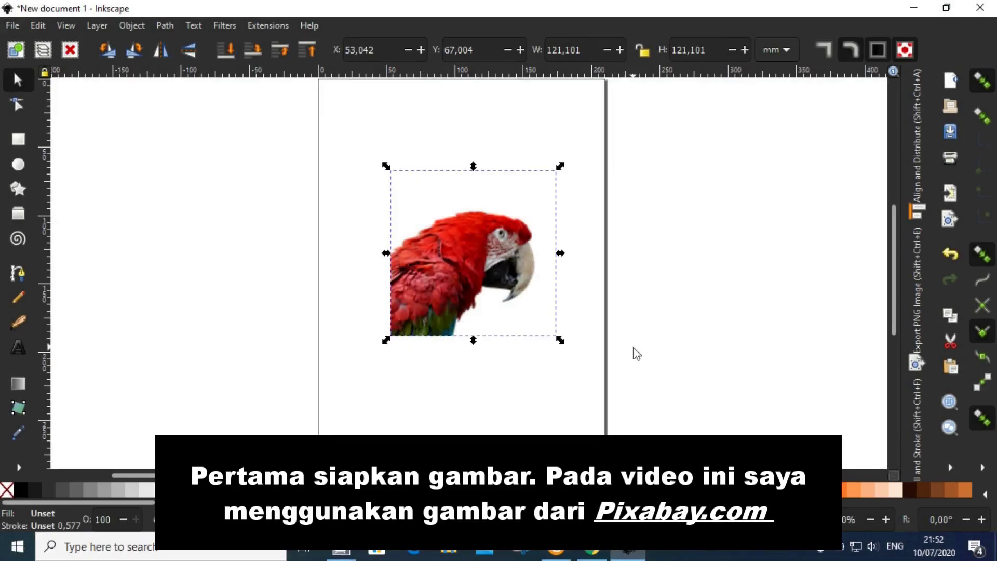
# Nudge the page view slightly right and leave the parrot photo deselected
pyautogui.click(636, 351)
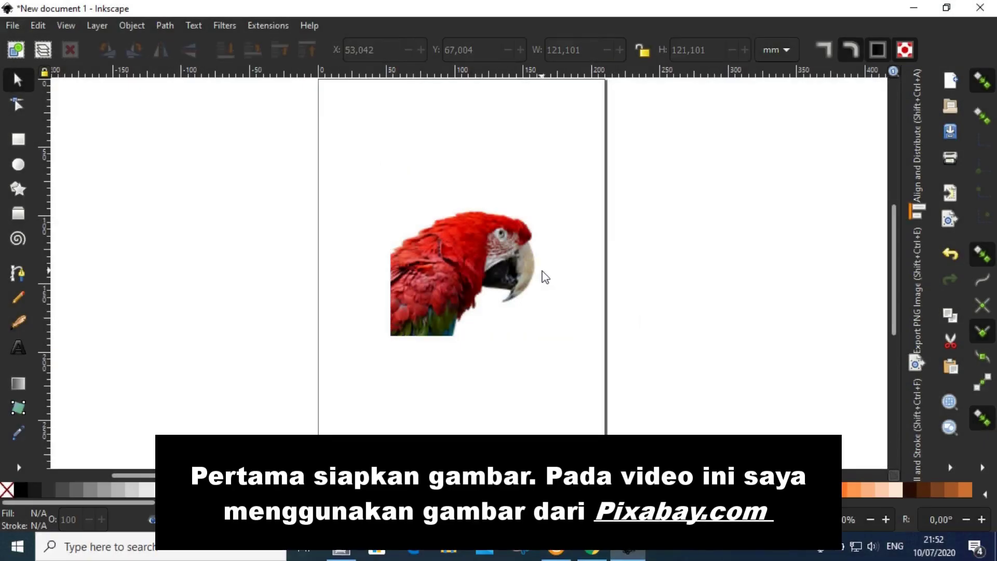
pyautogui.moveTo(497, 345); pyautogui.dragTo(524, 345)
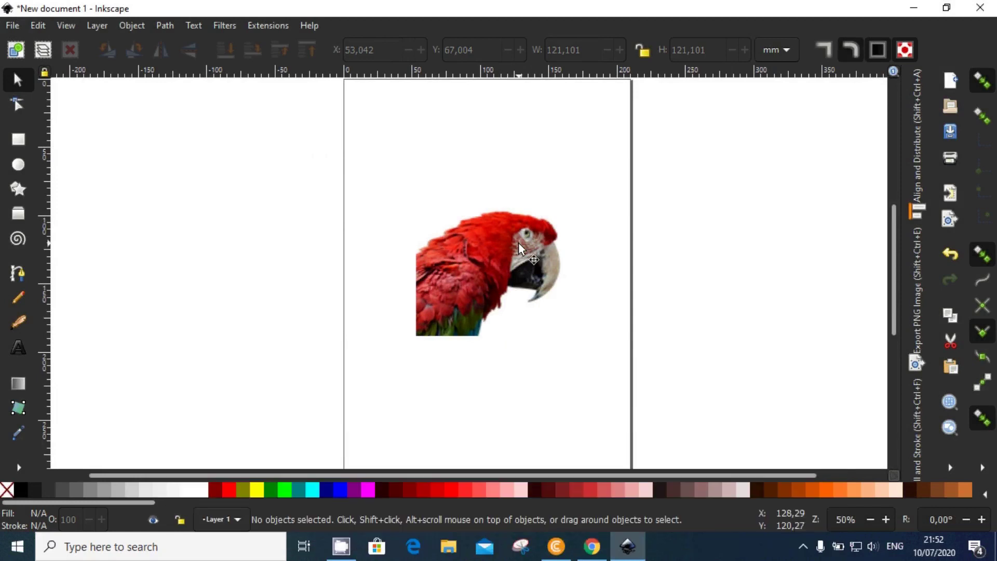
pyautogui.click(518, 242)
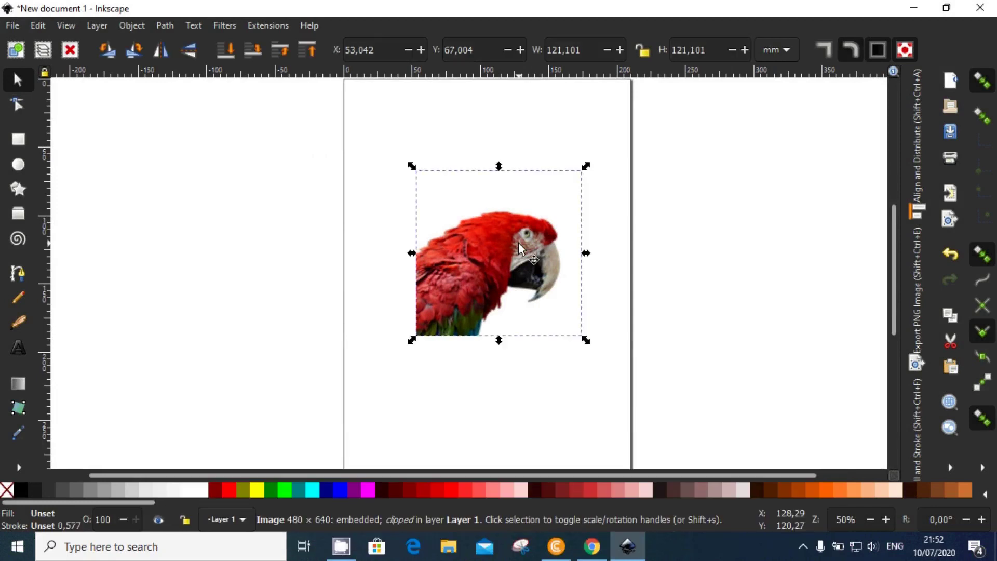
pyautogui.click(383, 251)
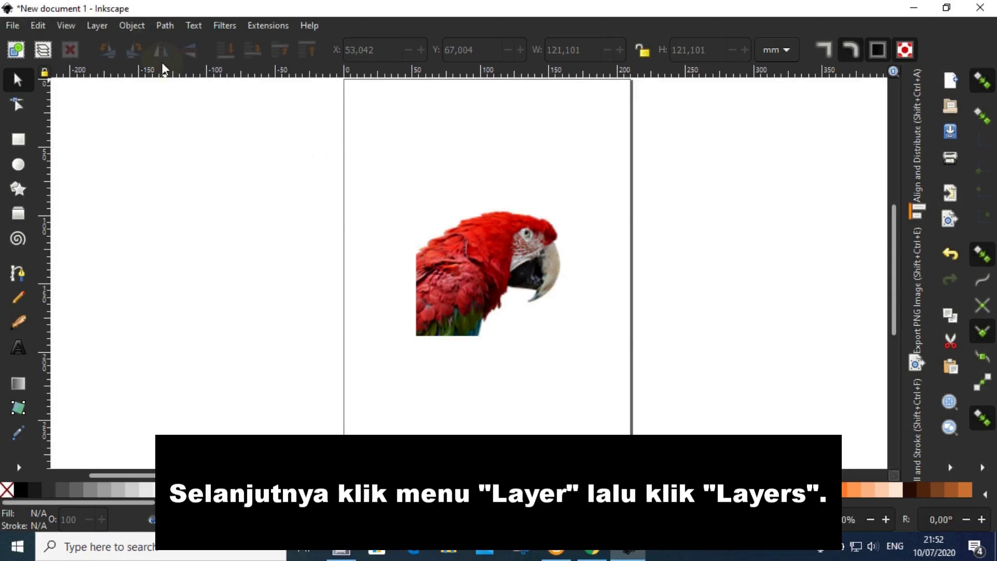
# Lower the photo layer's opacity to about 50% and add Layer 2 above it
pyautogui.click(105, 27)
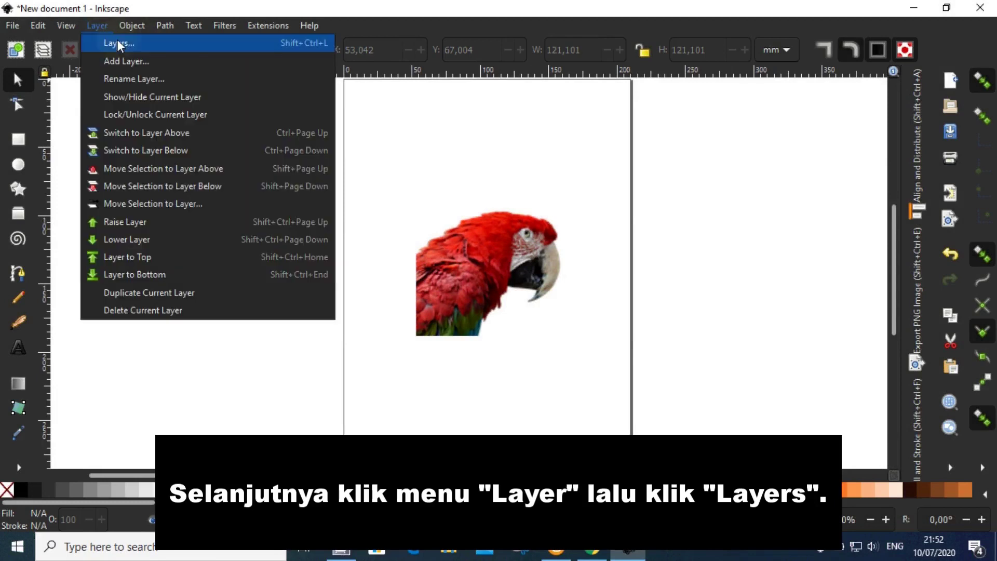
pyautogui.click(118, 41)
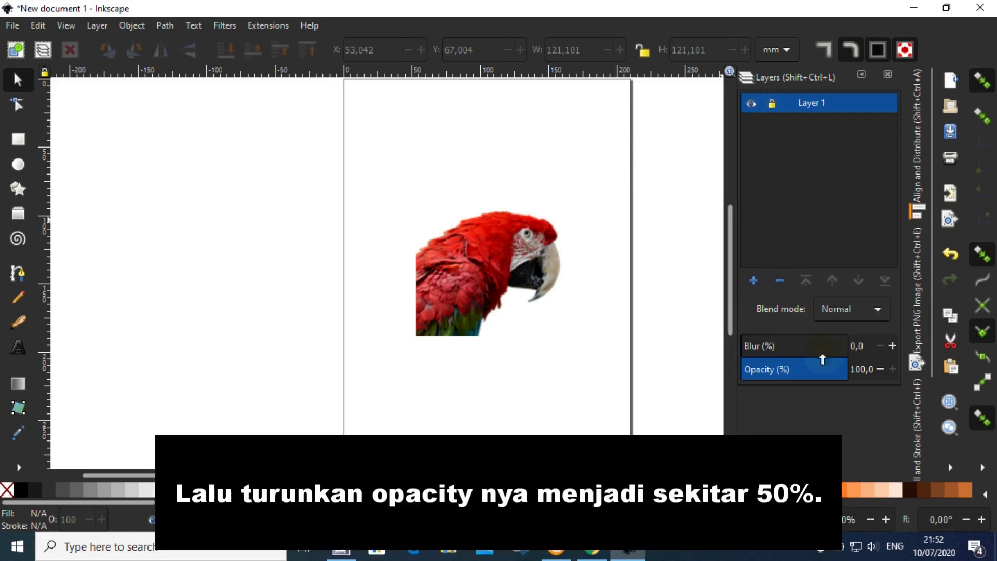
pyautogui.moveTo(841, 379); pyautogui.dragTo(796, 380)
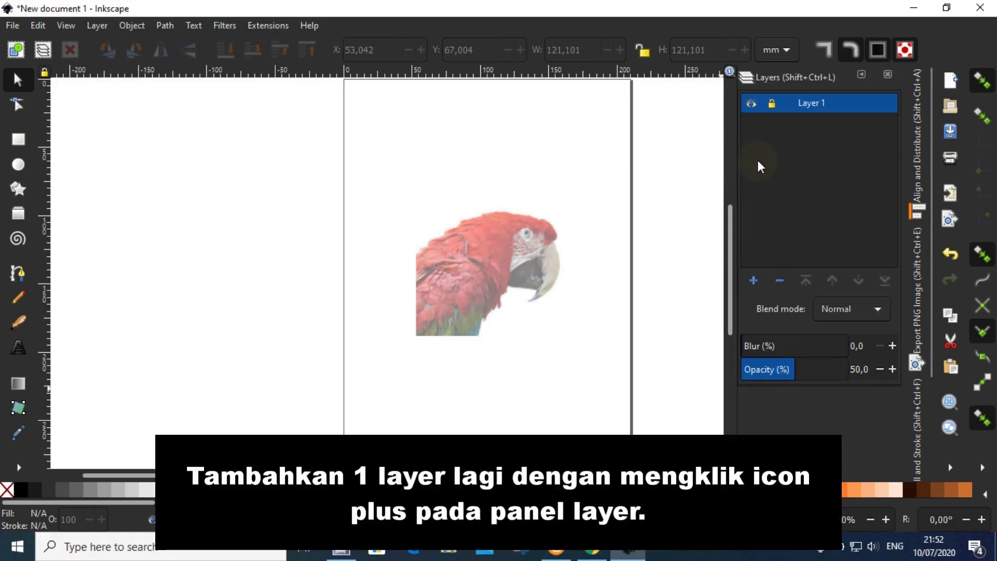
pyautogui.click(753, 280)
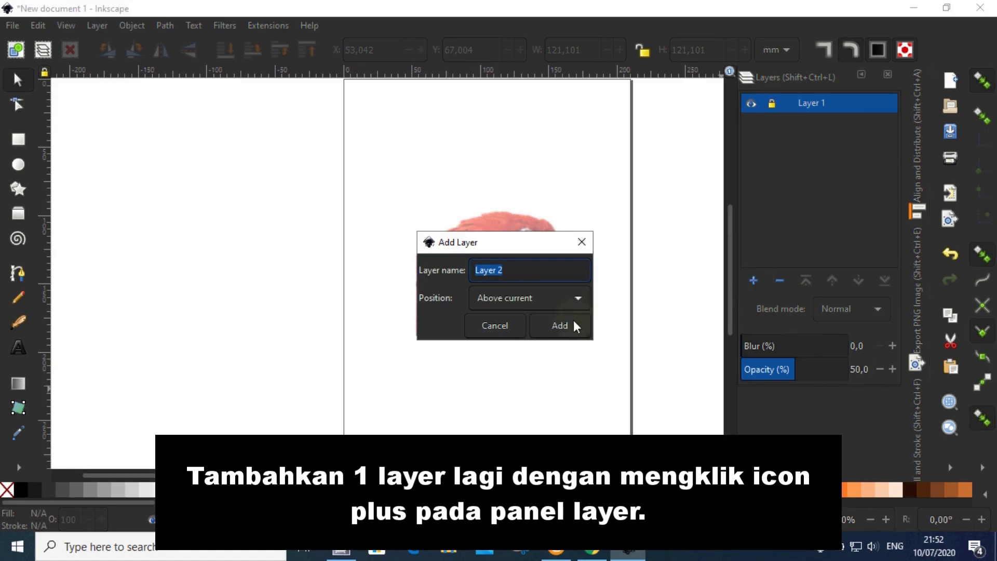
pyautogui.click(574, 320)
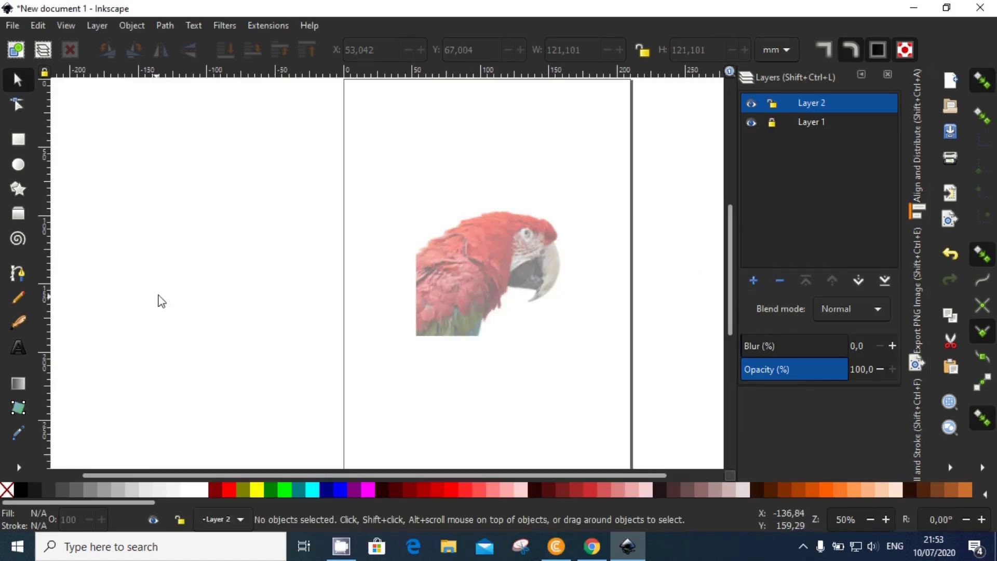
# Pick the calligraphy brush and set its colour to yellow
pyautogui.keyDown('ctrl'); pyautogui.scroll(2, 519, 269); pyautogui.keyUp('ctrl')
pyautogui.keyDown('ctrl'); pyautogui.scroll(1, 535, 253); pyautogui.keyUp('ctrl')
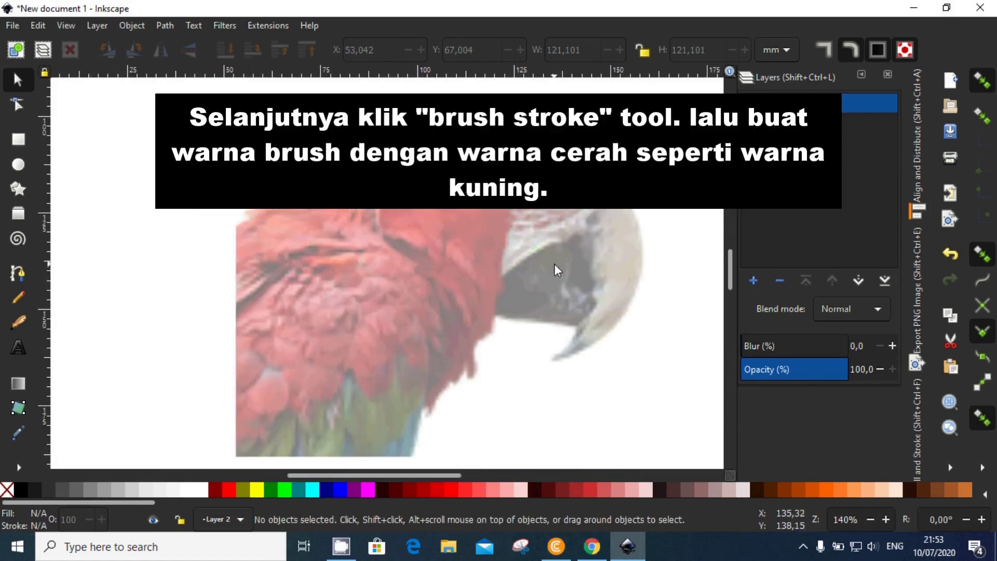
pyautogui.click(19, 323)
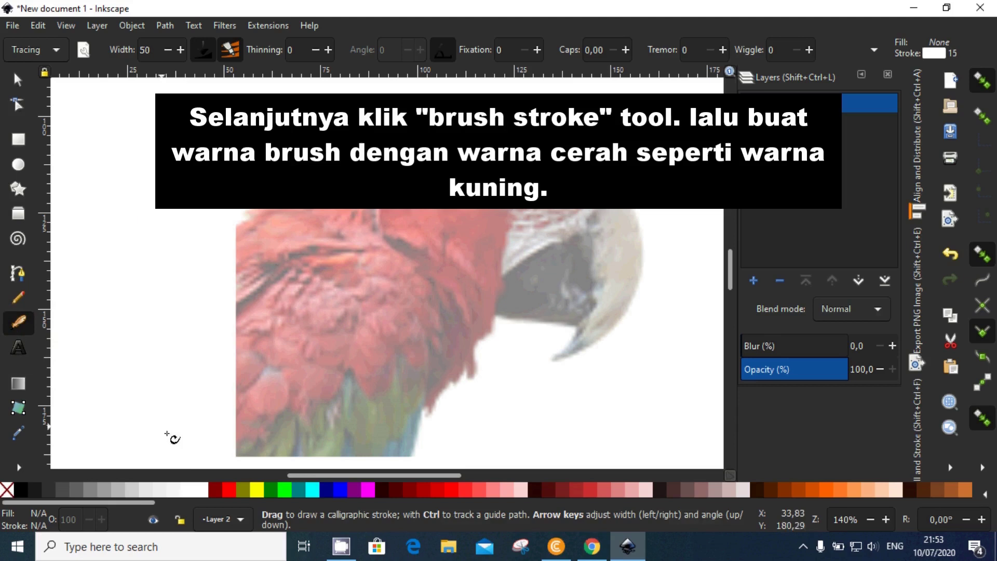
pyautogui.click(260, 491)
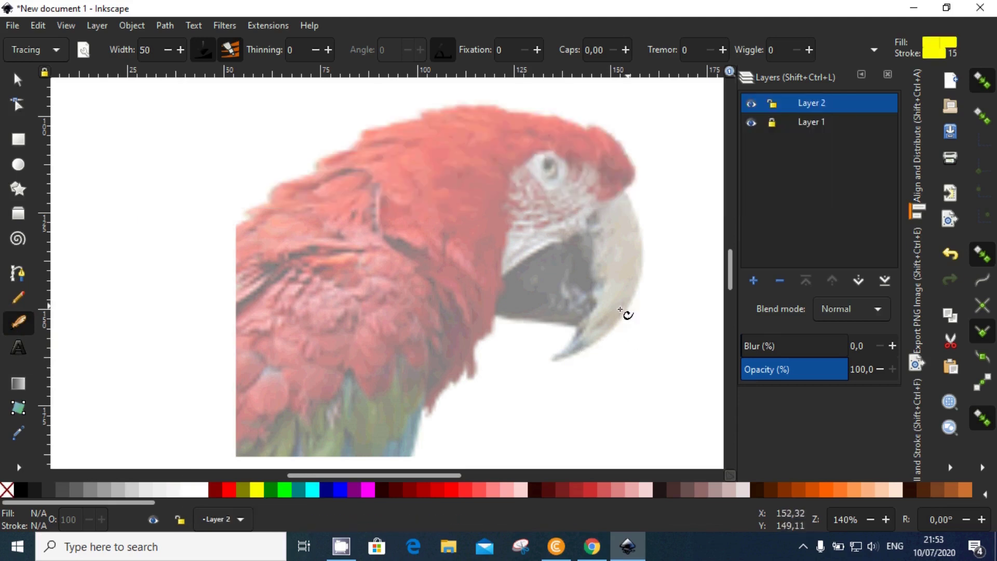
# Dot the beak tip, beak edges, beak top, mouth corner and beak-head junction
pyautogui.scroll(1, 631, 334)
pyautogui.scroll(1, 598, 358)
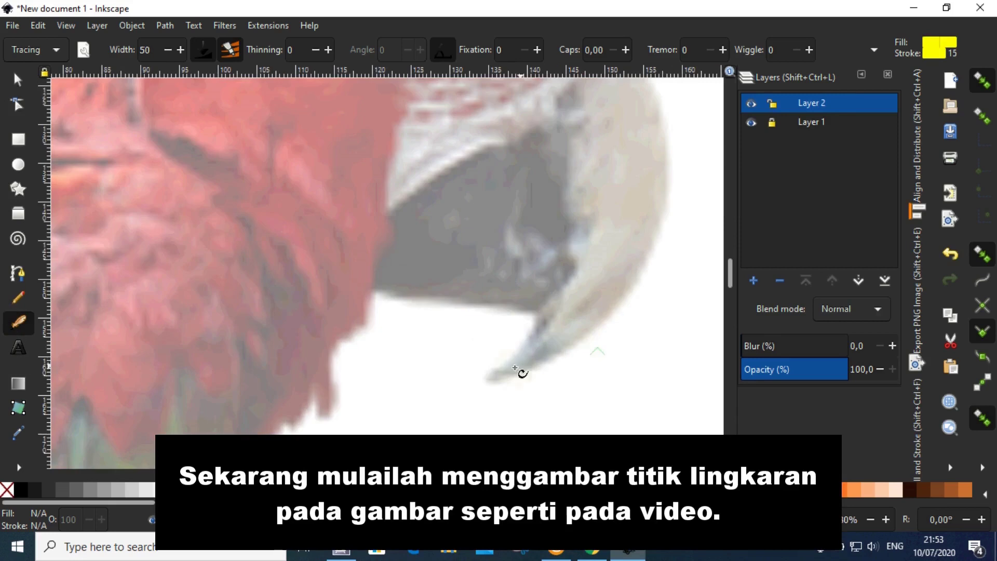
pyautogui.click(487, 379)
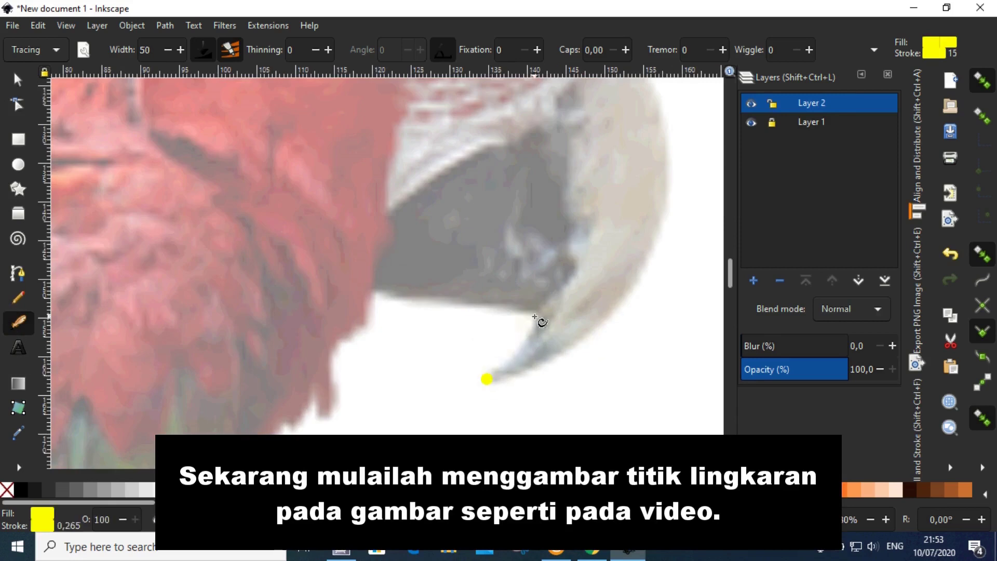
pyautogui.click(603, 325)
pyautogui.scroll(1, 624, 311)
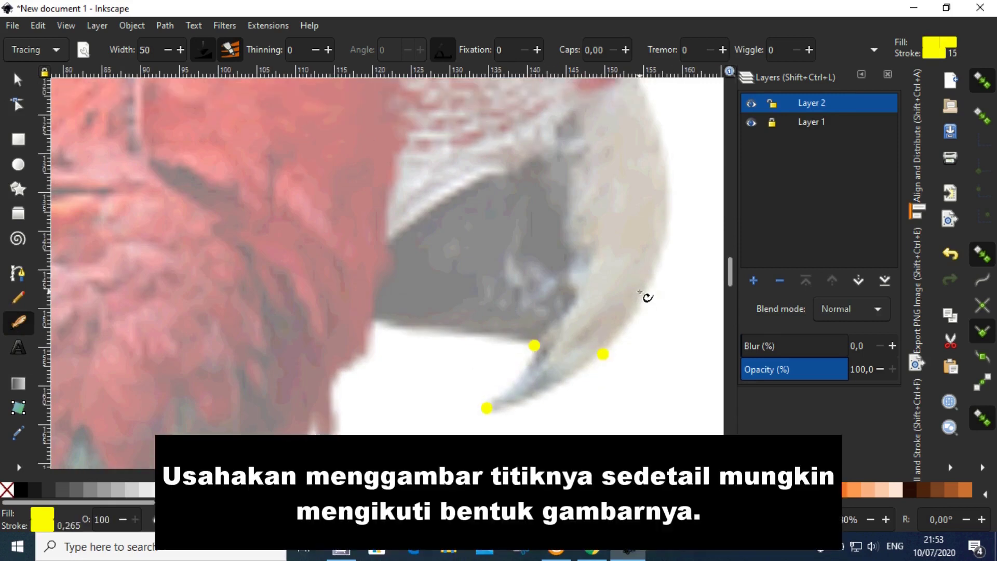
pyautogui.click(573, 276)
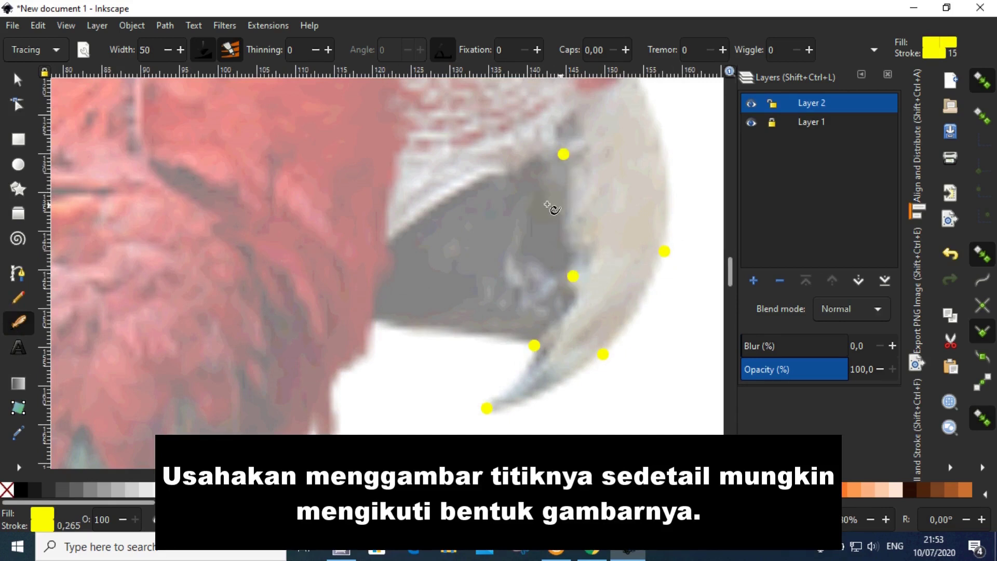
pyautogui.click(462, 189)
pyautogui.click(375, 319)
pyautogui.scroll(-1, 605, 183)
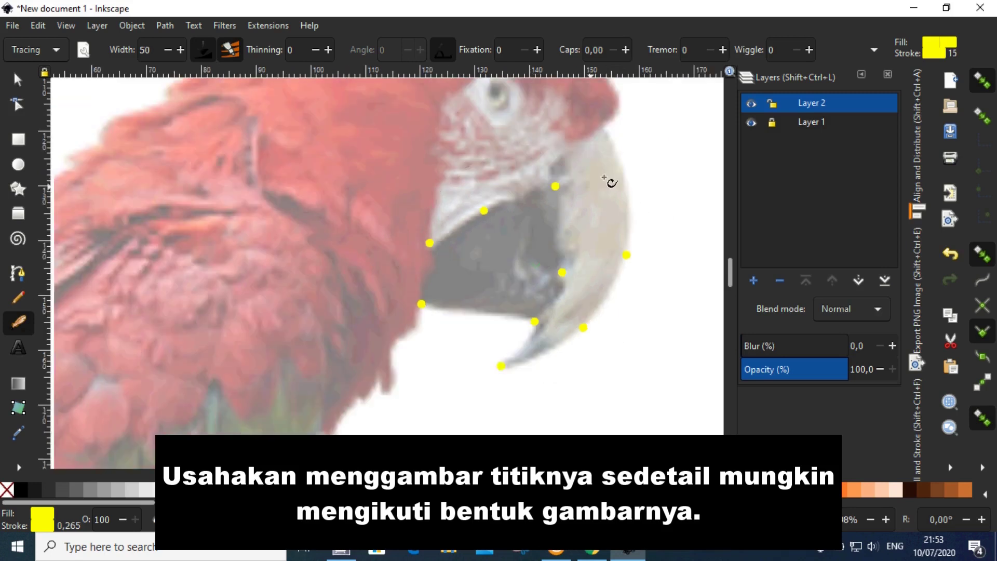
pyautogui.scroll(1, 615, 173)
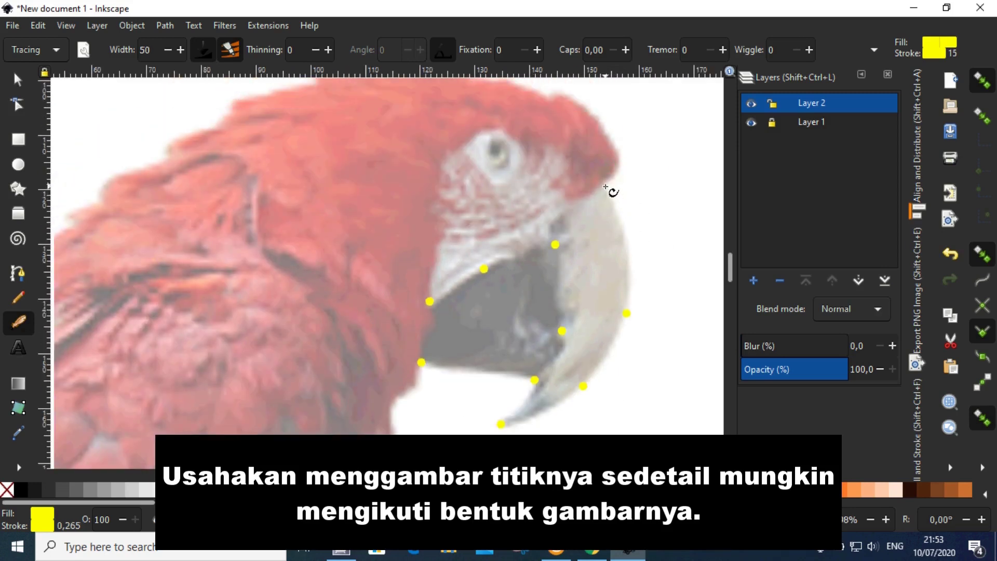
pyautogui.click(605, 187)
# Dot the head's top and back outline, the left edge and bottom-left corner
pyautogui.click(555, 94)
pyautogui.scroll(2, 538, 111)
pyautogui.click(440, 132)
pyautogui.click(314, 135)
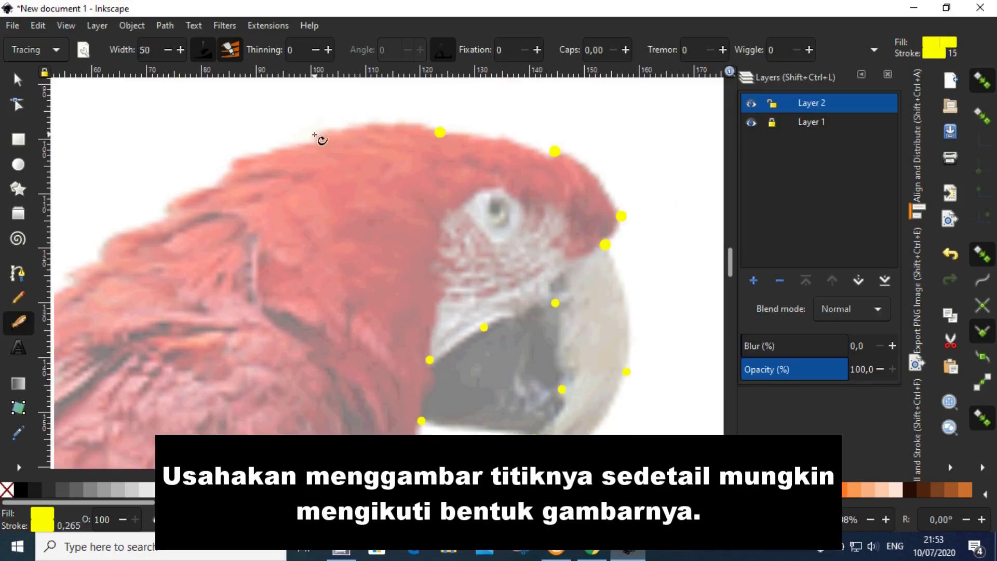
pyautogui.scroll(-1, 438, 185)
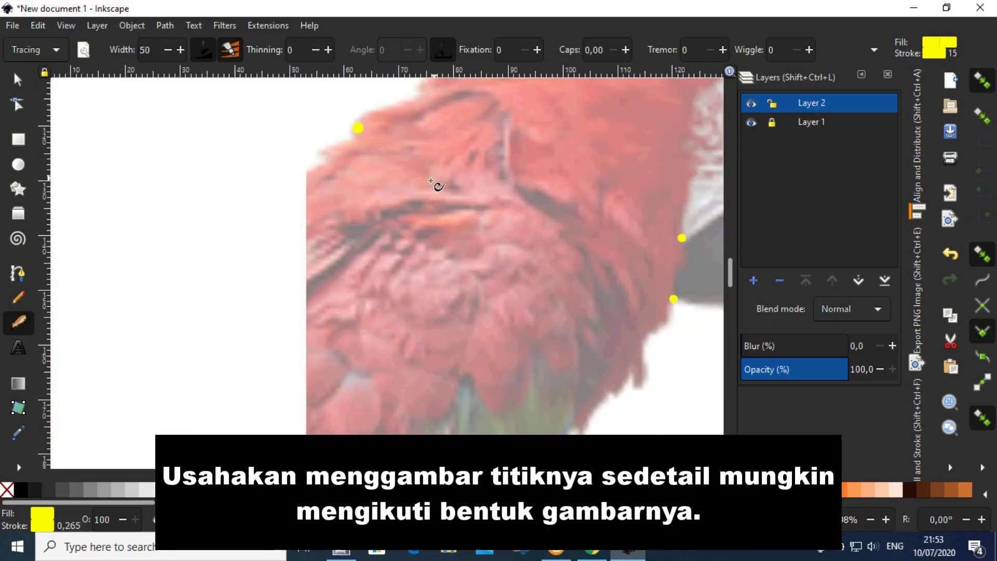
pyautogui.scroll(-1, 358, 185)
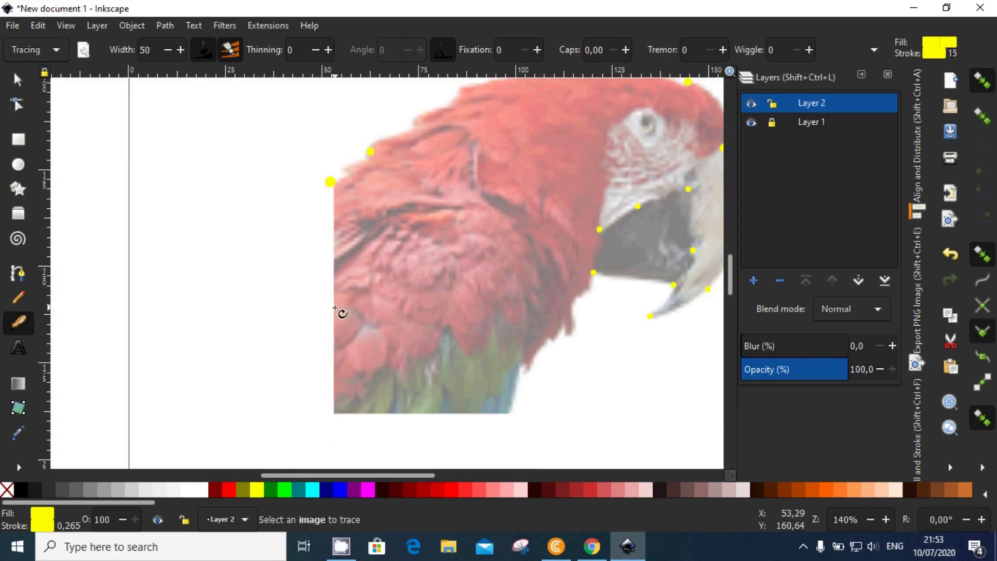
pyautogui.click(333, 301)
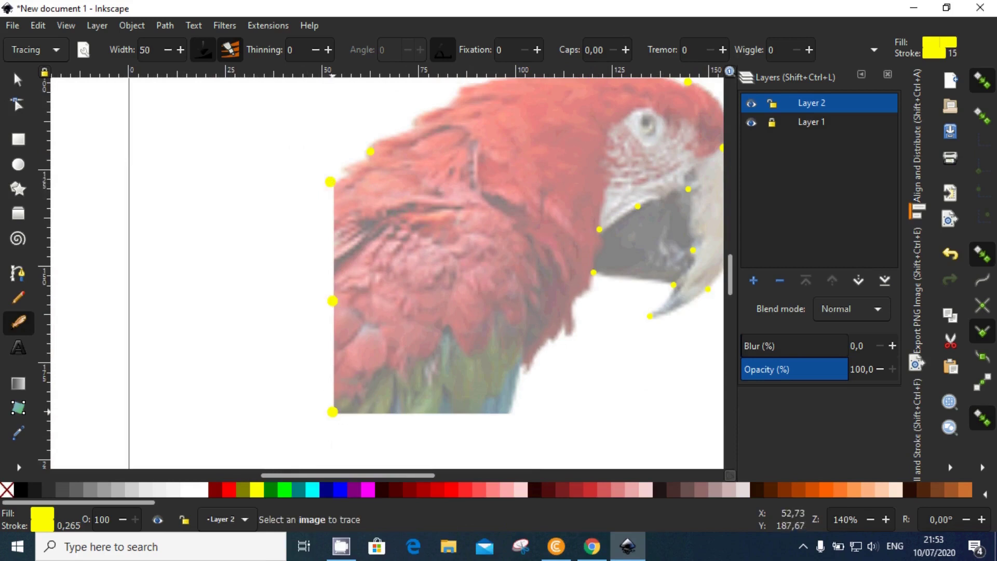
pyautogui.click(425, 414)
# Add dots beside the eye and across the neck and lower feathers
pyautogui.hscroll(2, 509, 413)
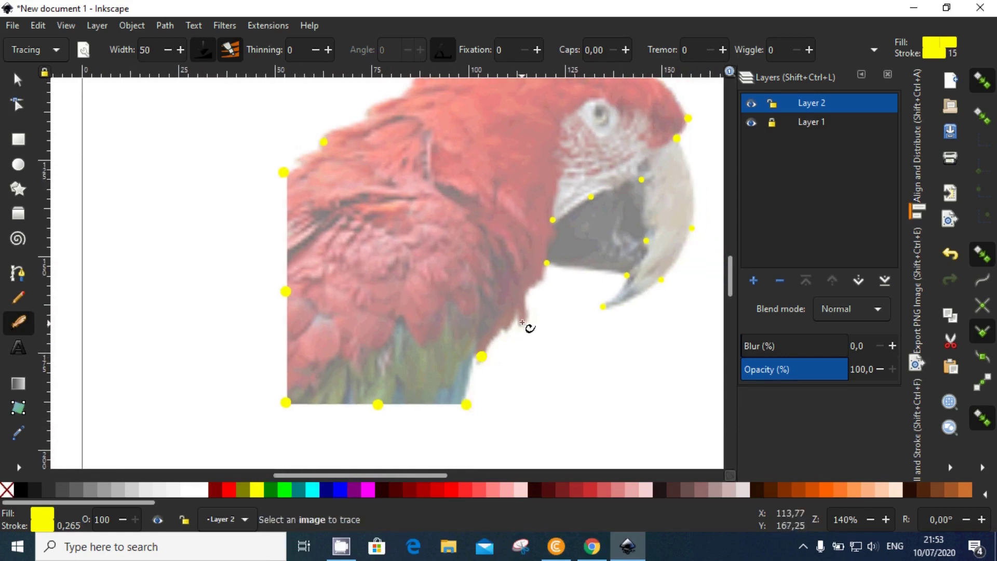
pyautogui.scroll(2, 536, 245)
pyautogui.scroll(1, 535, 240)
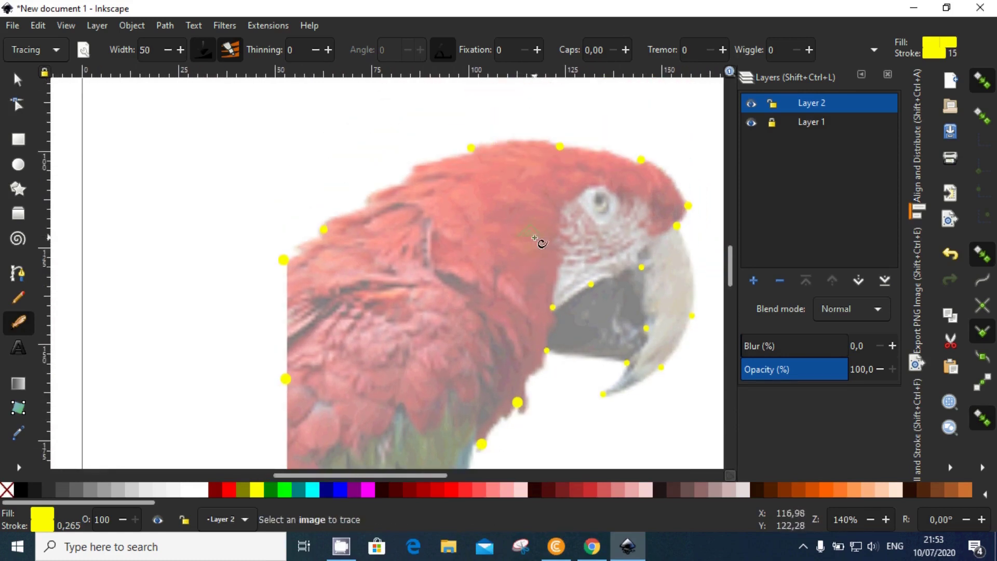
pyautogui.scroll(1, 578, 209)
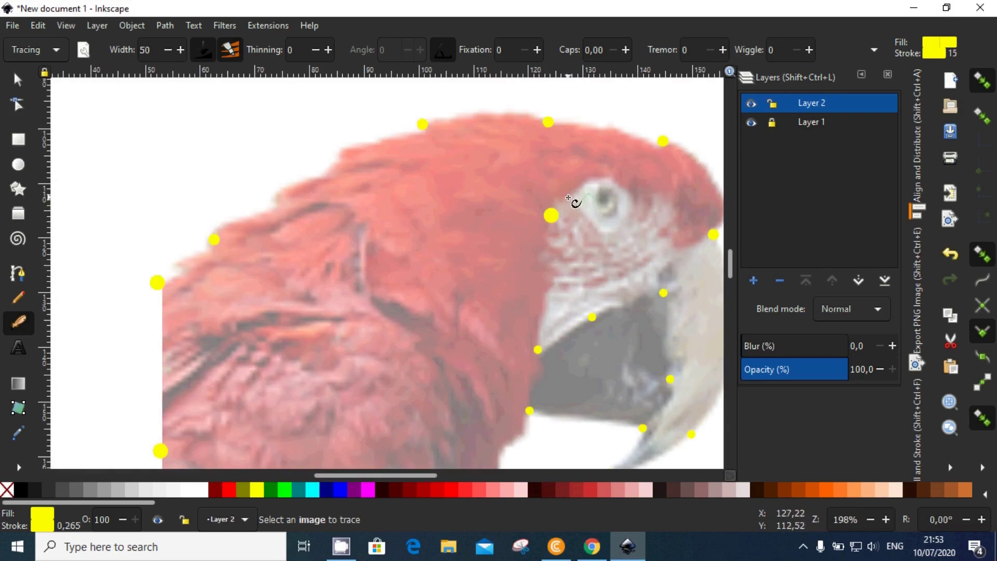
pyautogui.click(631, 199)
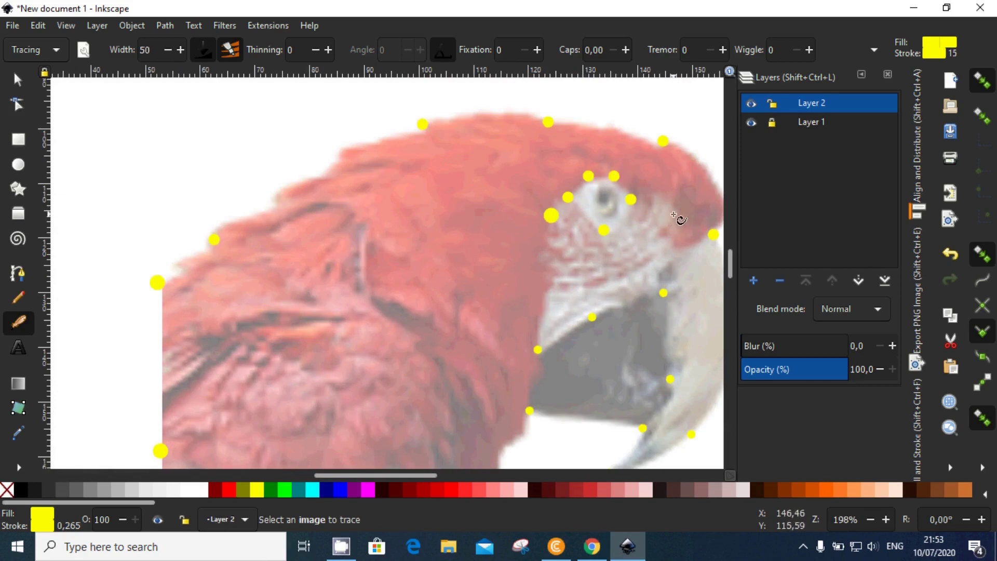
pyautogui.scroll(-1, 625, 282)
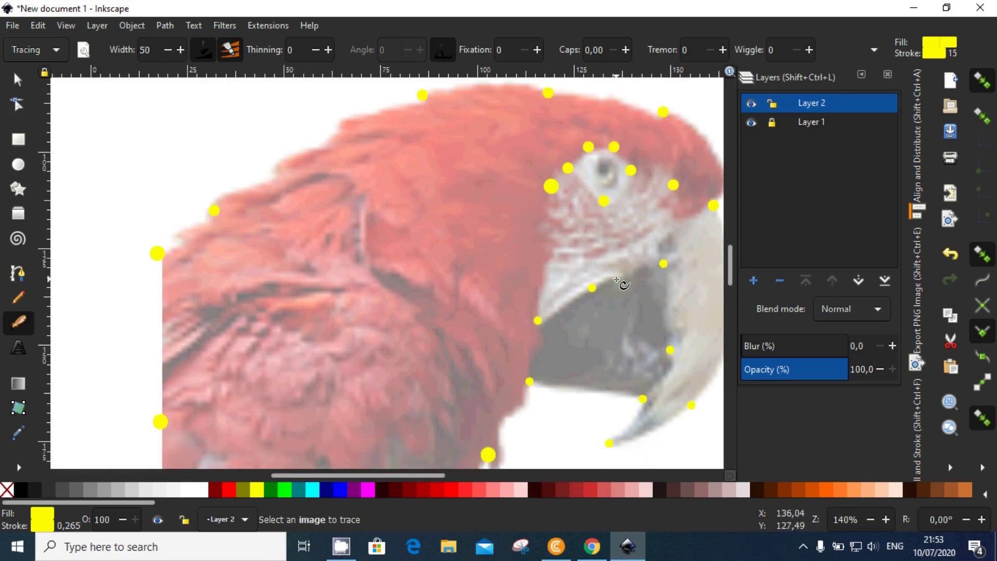
pyautogui.scroll(-1, 598, 260)
pyautogui.scroll(1, 588, 253)
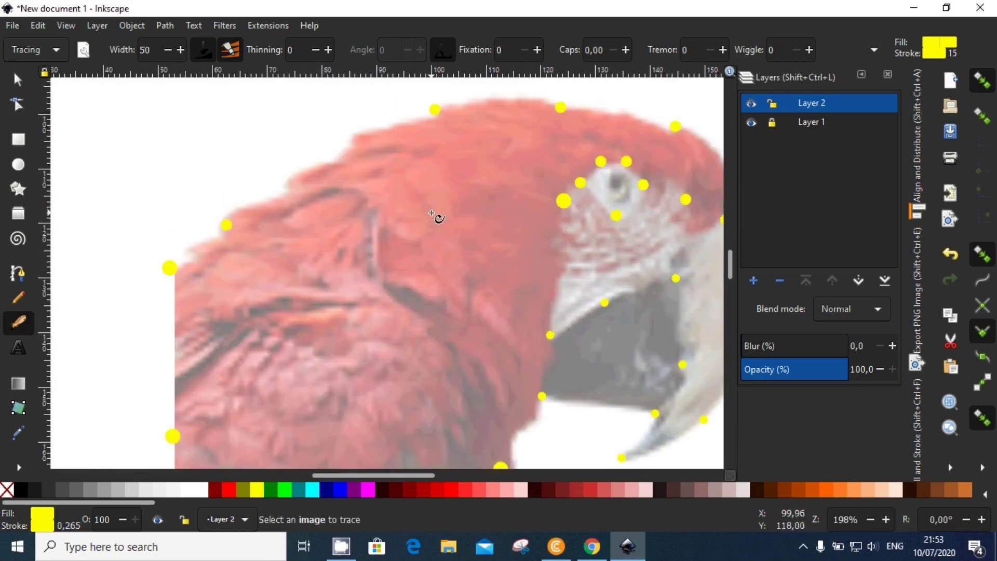
pyautogui.scroll(-1, 458, 216)
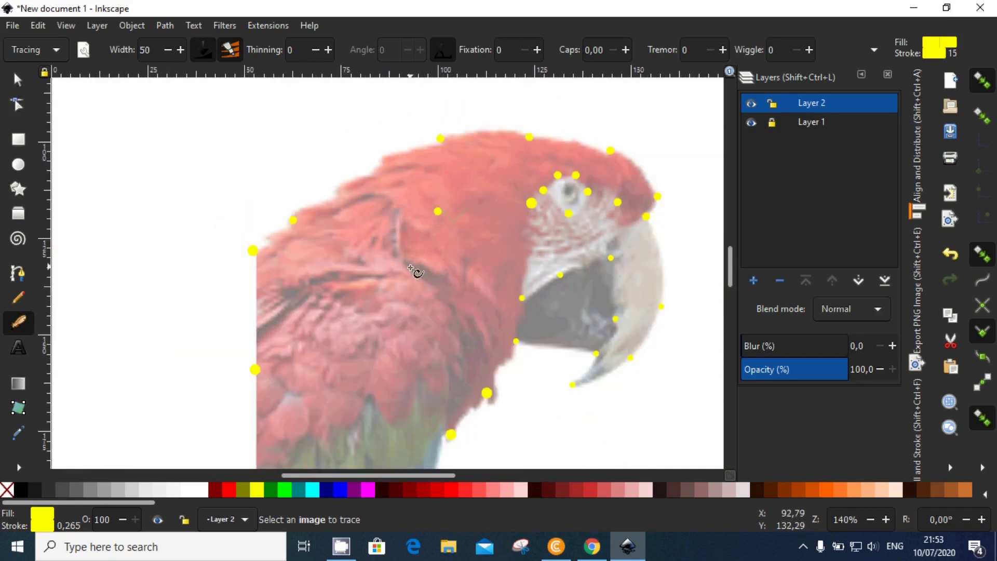
pyautogui.click(451, 300)
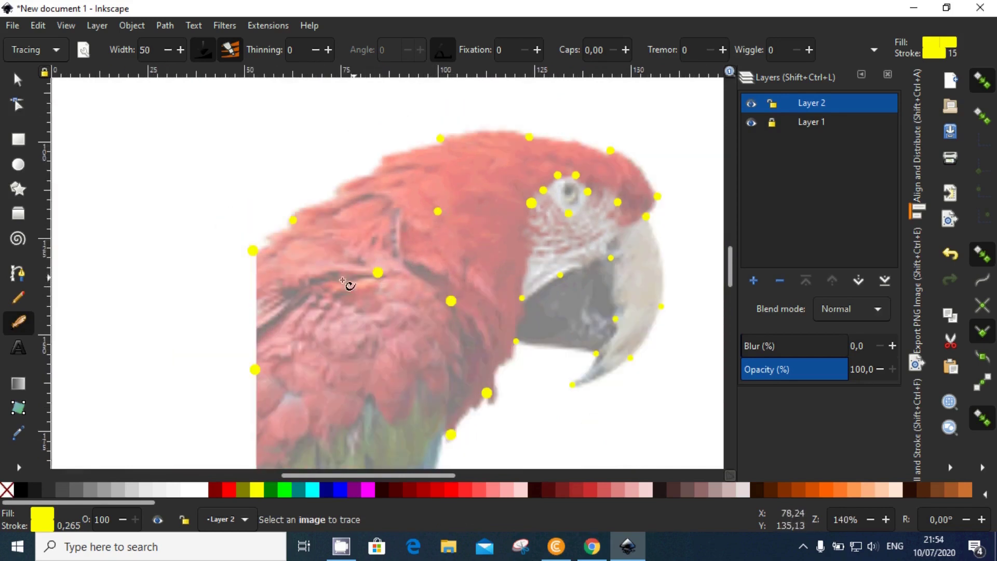
pyautogui.click(307, 288)
pyautogui.scroll(-3, 363, 278)
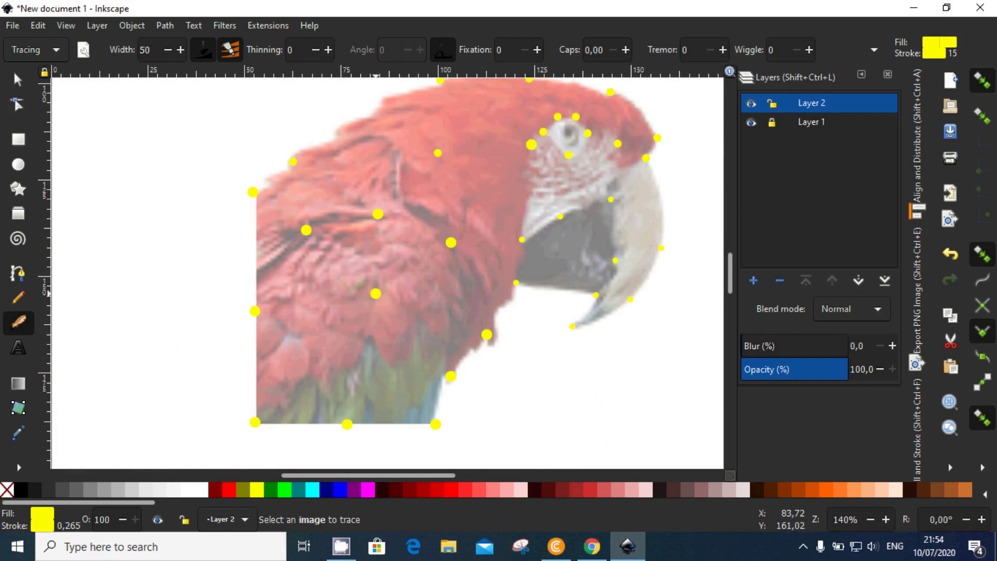
pyautogui.click(310, 374)
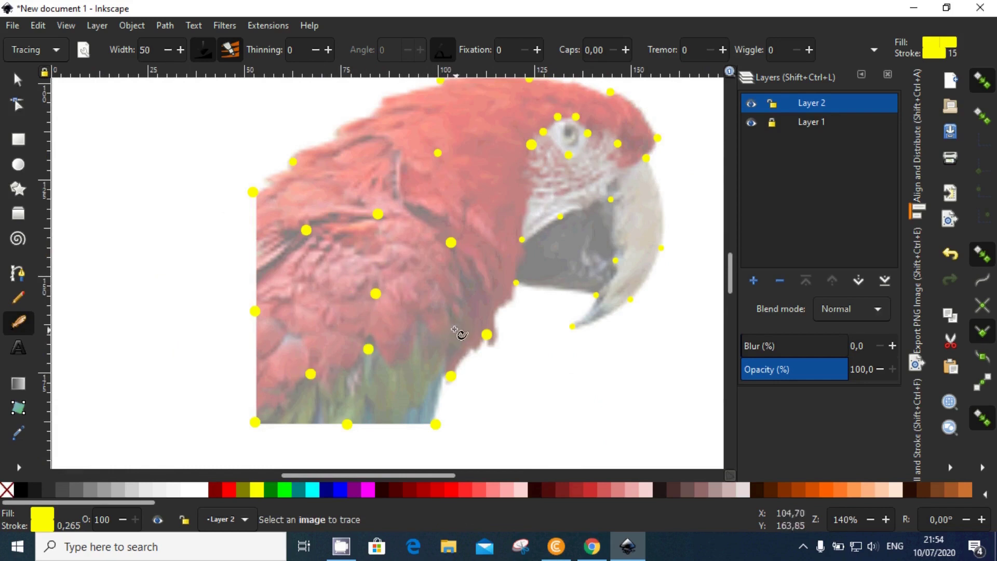
pyautogui.keyDown('ctrl'); pyautogui.scroll(-1, 460, 255); pyautogui.keyUp('ctrl')
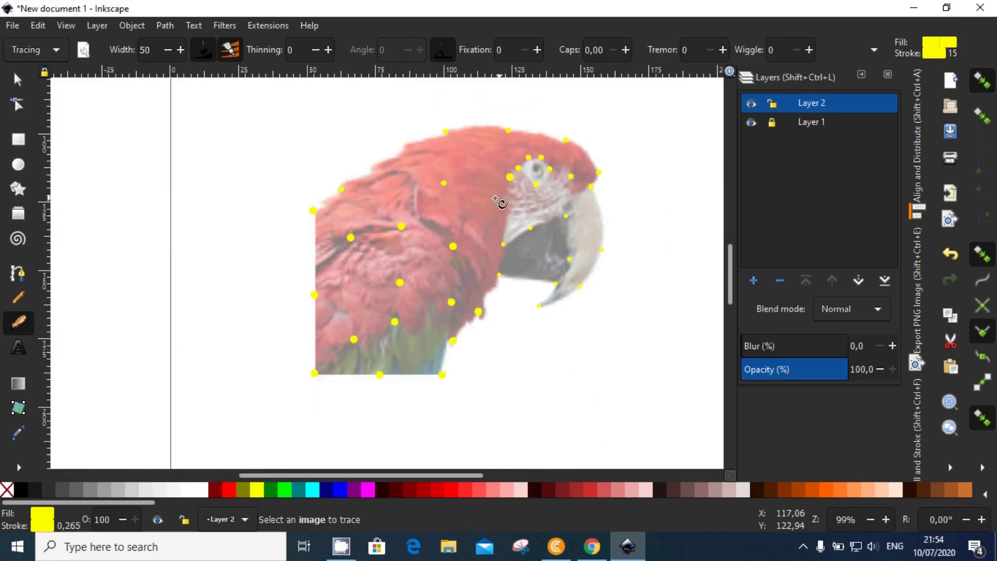
pyautogui.scroll(2, 457, 208)
pyautogui.click(17, 79)
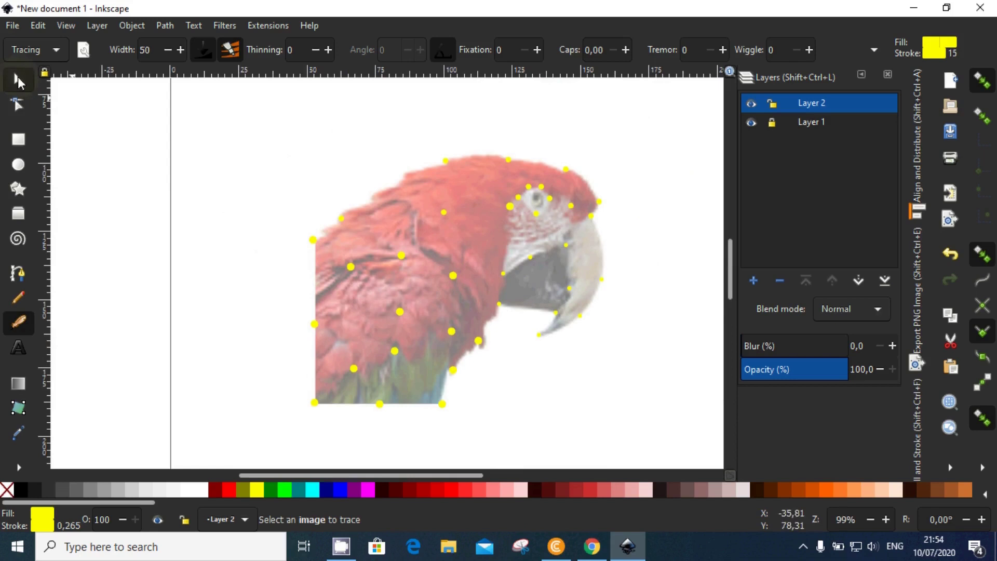
# Rubber-band select all the yellow dots over the parrot
pyautogui.click(252, 203)
pyautogui.hscroll(-1, 253, 203)
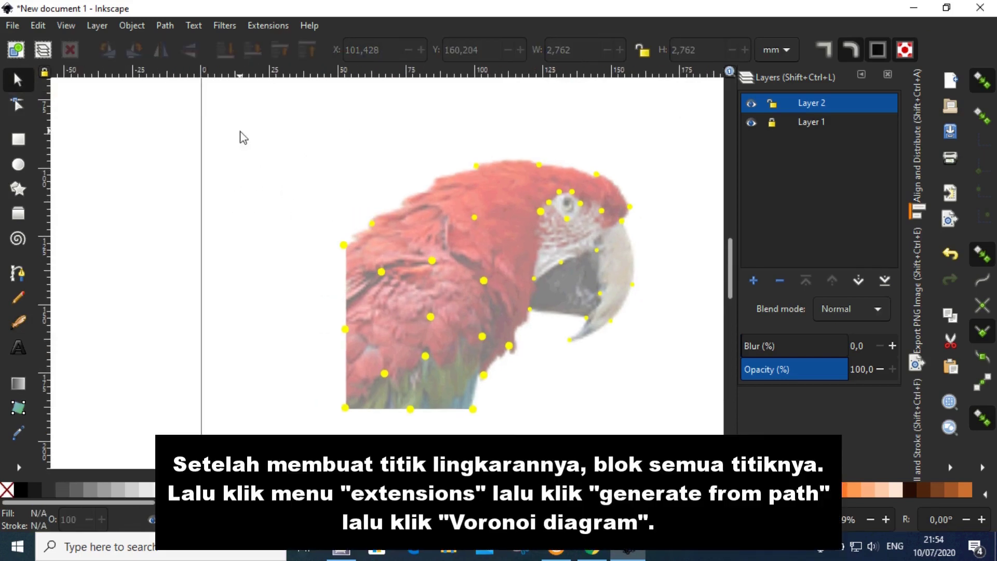
pyautogui.moveTo(242, 138); pyautogui.dragTo(668, 431)
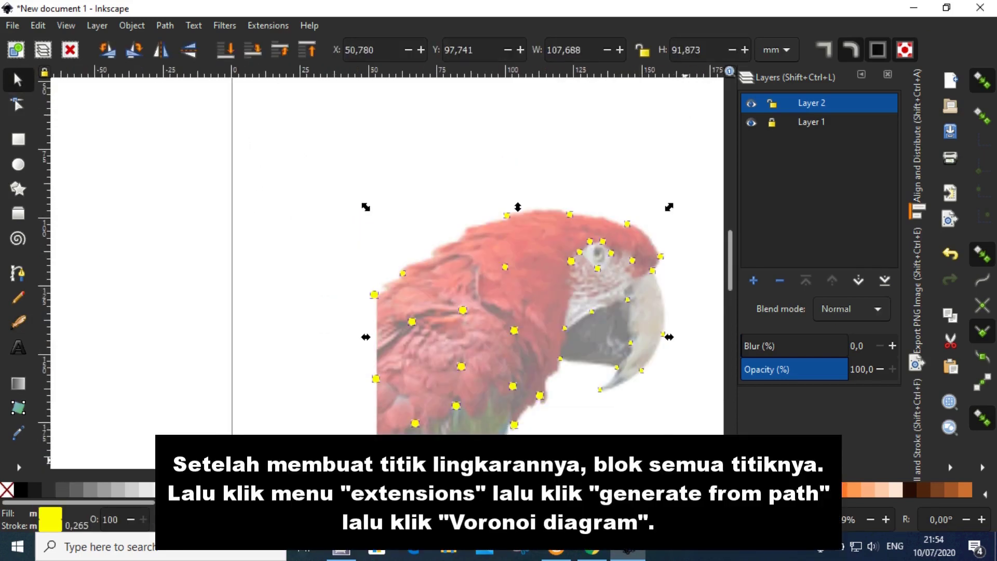
pyautogui.scroll(-2, 601, 361)
pyautogui.hscroll(2, 601, 361)
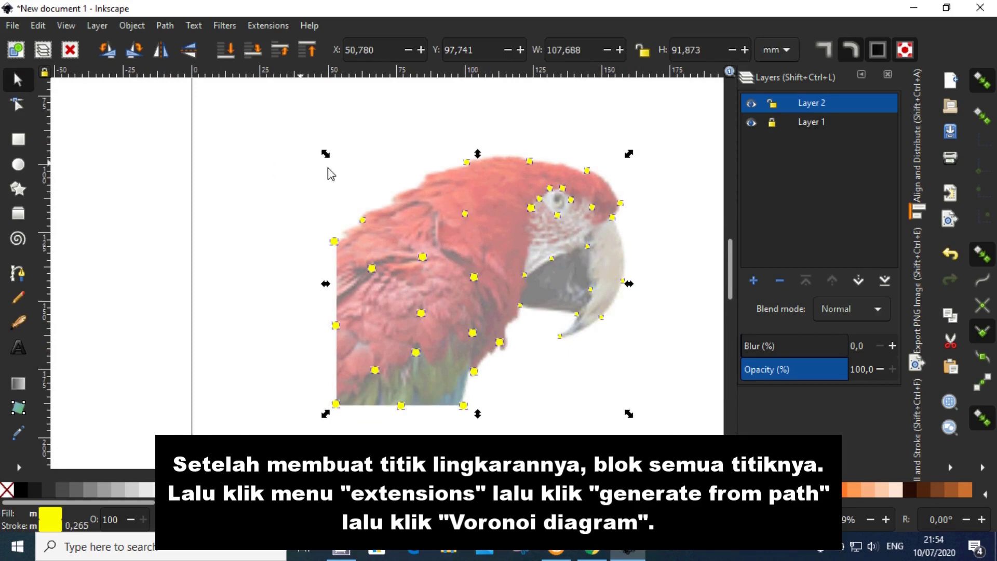
# Run Voronoi Diagram as Delaunay Triangulation with automatic bounding box, unfilled black outlines
pyautogui.click(267, 29)
pyautogui.moveTo(302, 166)
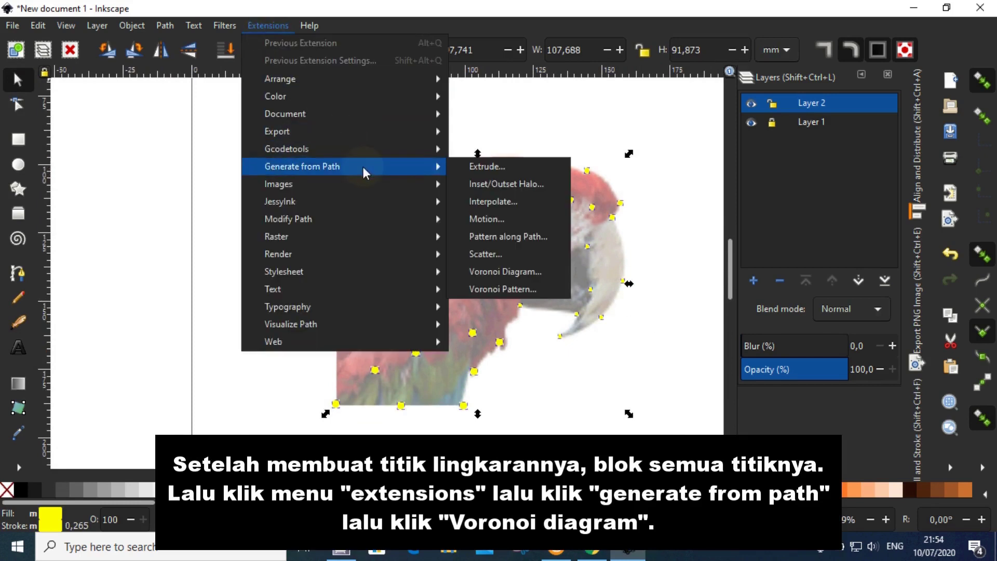
pyautogui.click(509, 272)
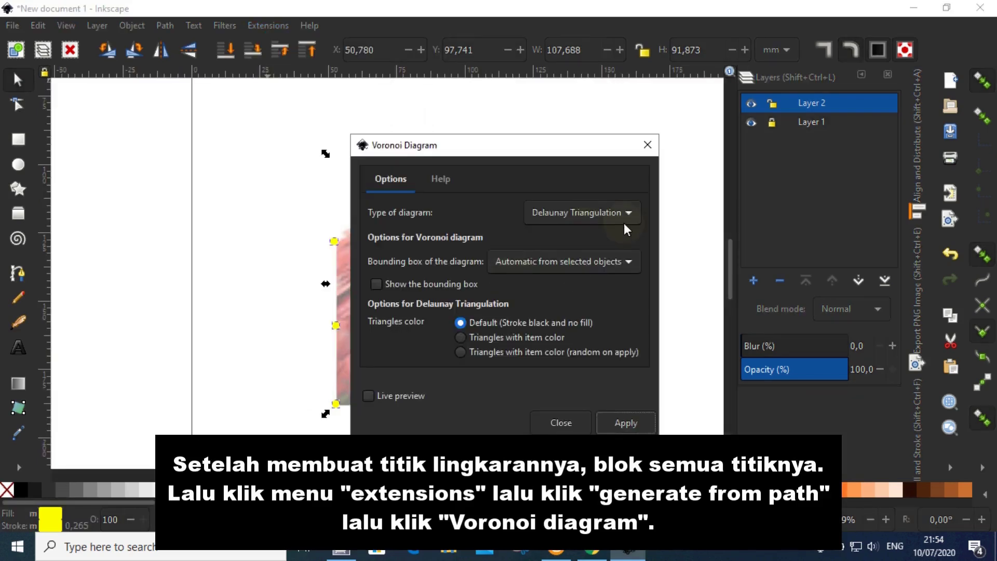
pyautogui.click(634, 216)
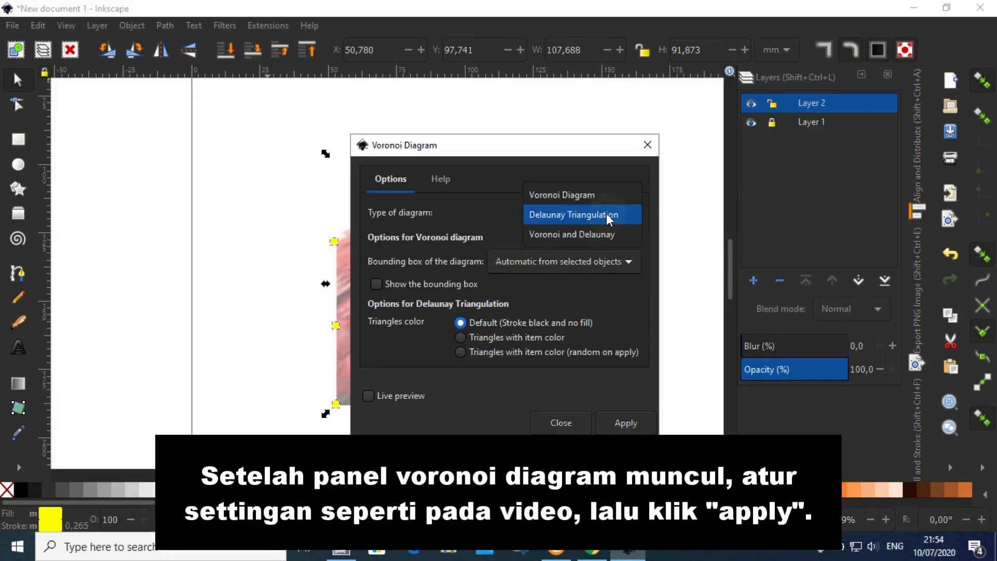
pyautogui.click(606, 213)
pyautogui.click(617, 262)
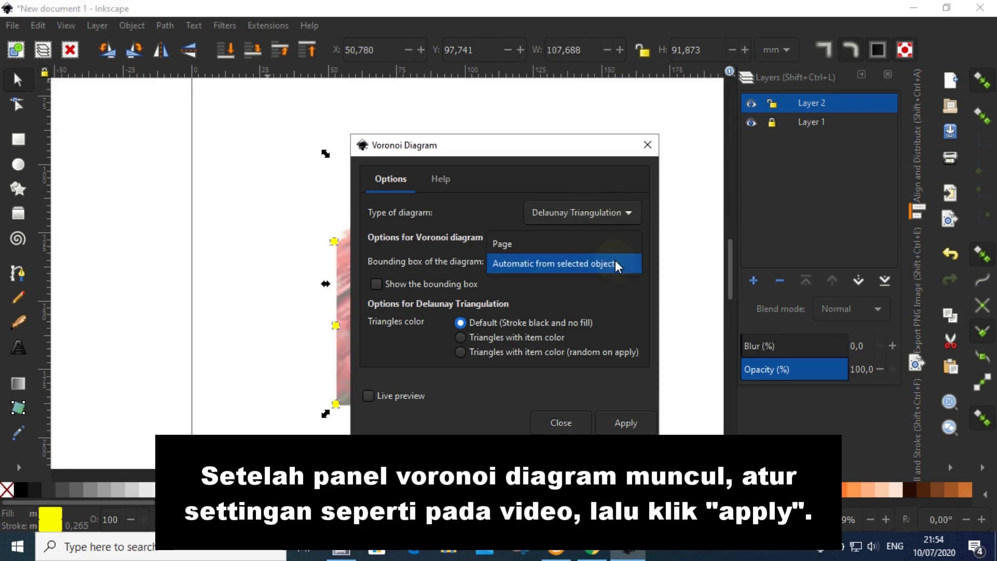
pyautogui.click(553, 263)
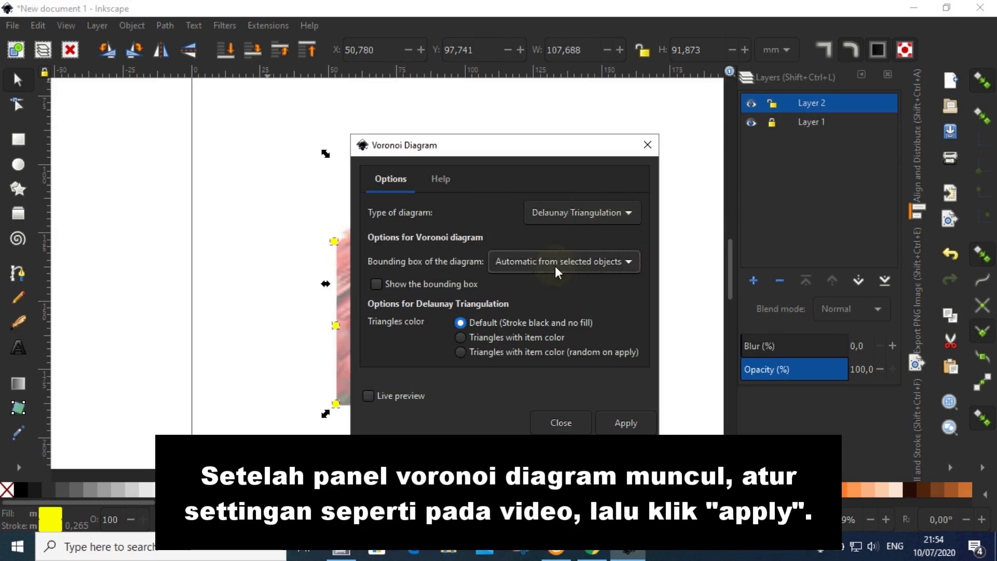
pyautogui.click(526, 321)
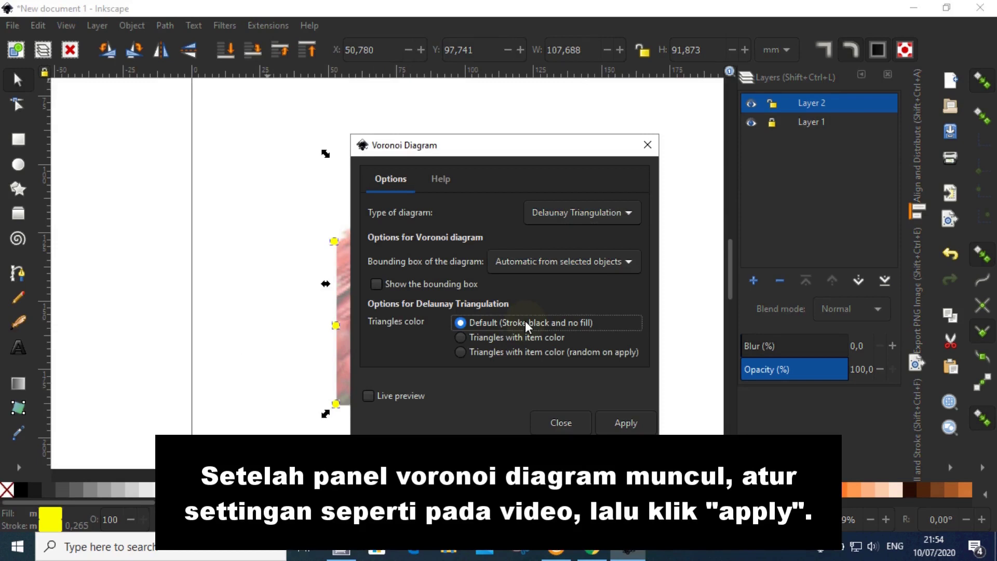
pyautogui.moveTo(519, 149); pyautogui.dragTo(762, 153)
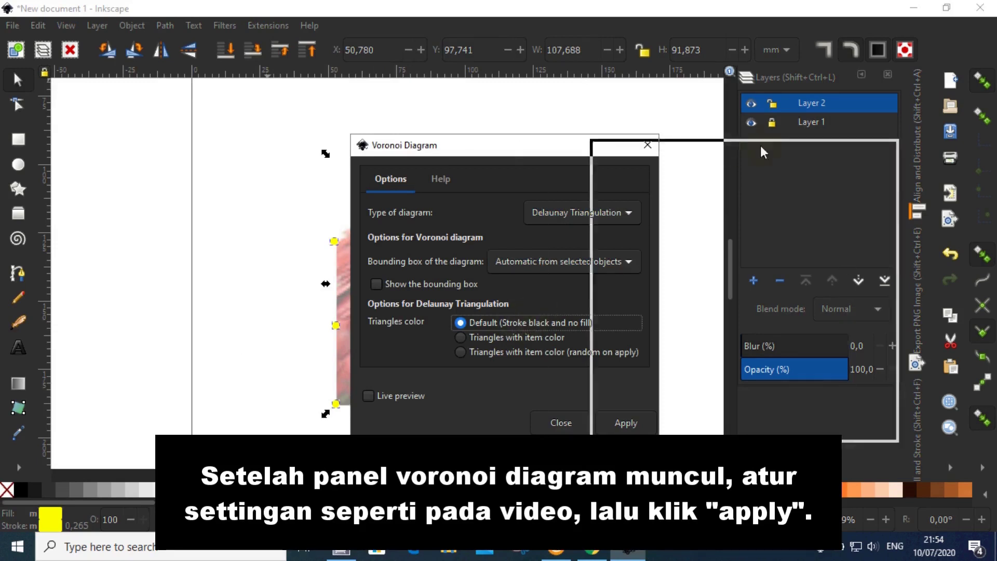
pyautogui.click(872, 426)
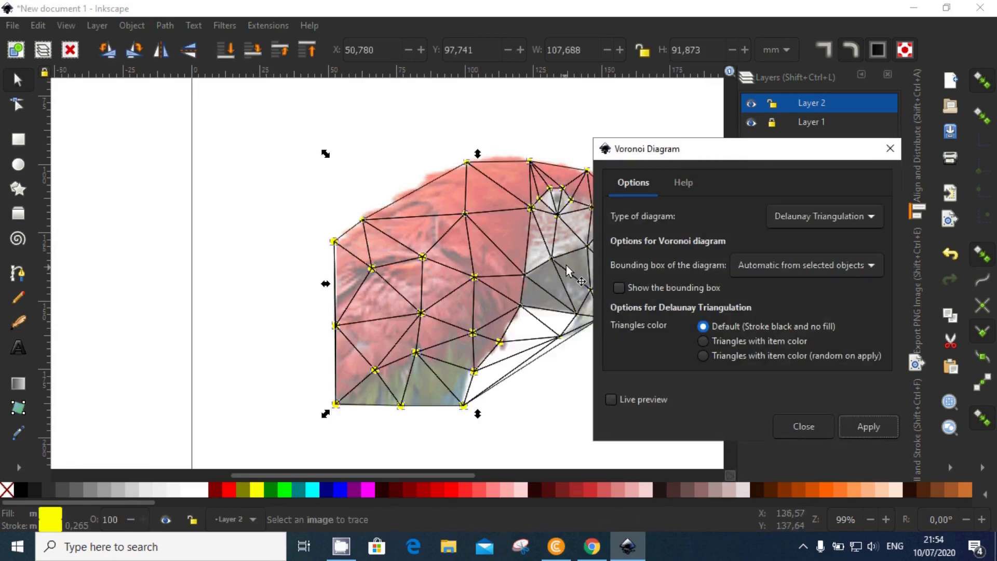
pyautogui.click(890, 149)
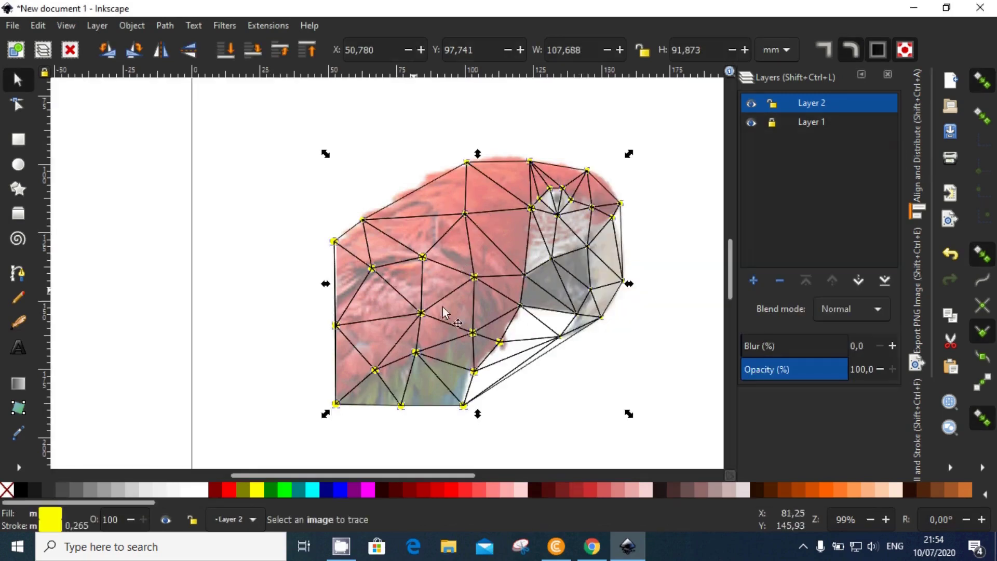
# Delete the selected yellow marker dots
pyautogui.scroll(1, 516, 285)
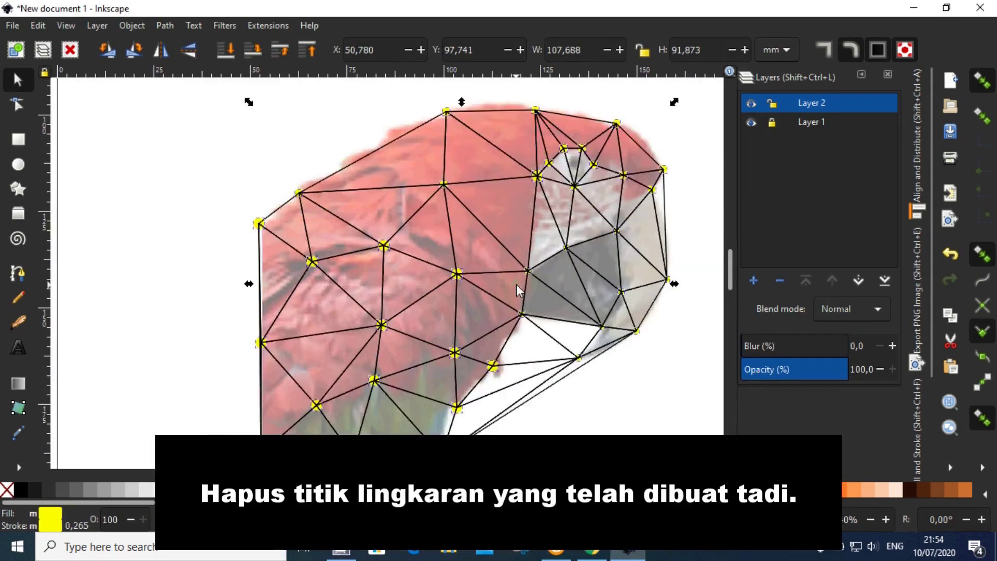
pyautogui.scroll(-1, 526, 275)
pyautogui.press('Delete')
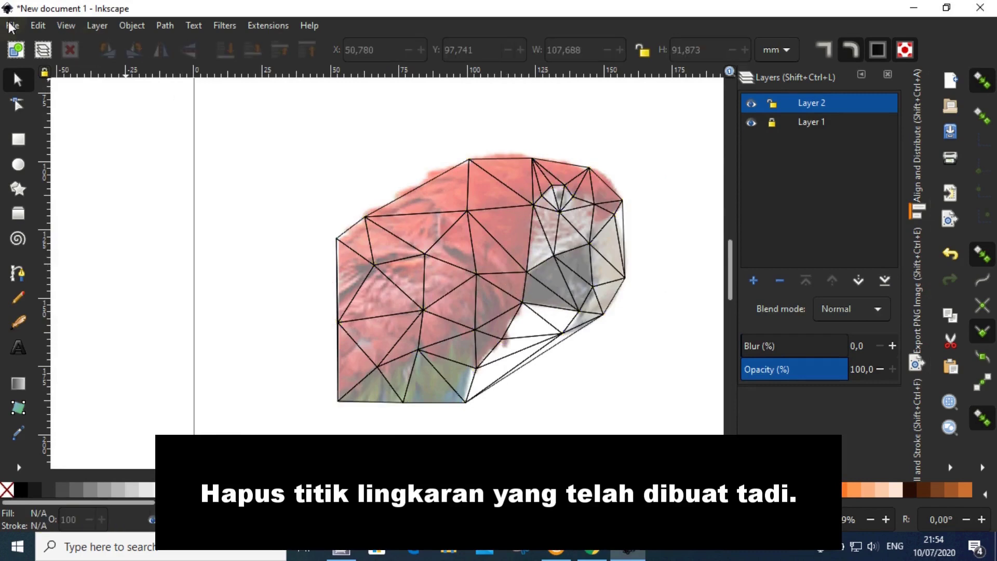
pyautogui.scroll(1, 556, 295)
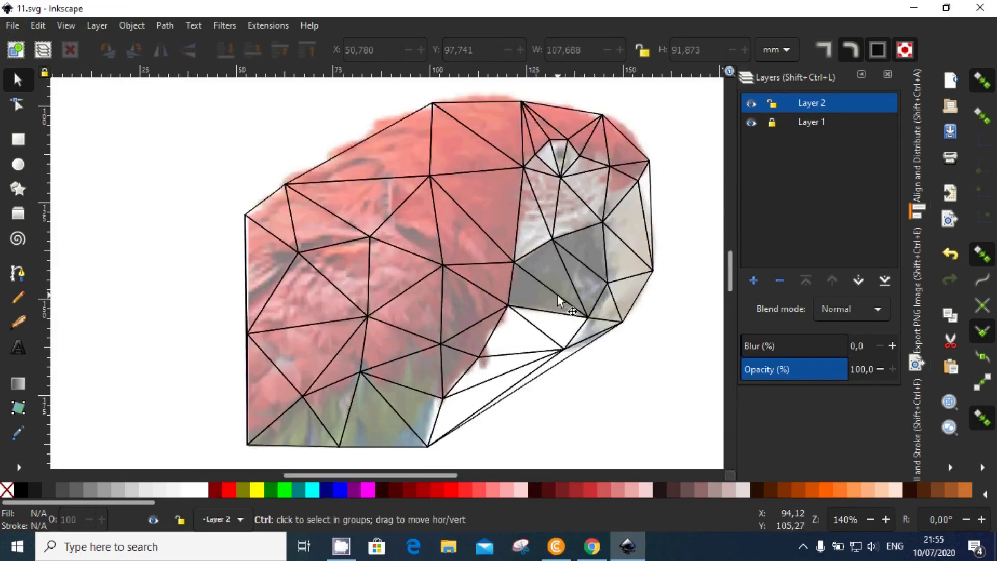
pyautogui.scroll(-1, 558, 295)
pyautogui.scroll(1, 574, 351)
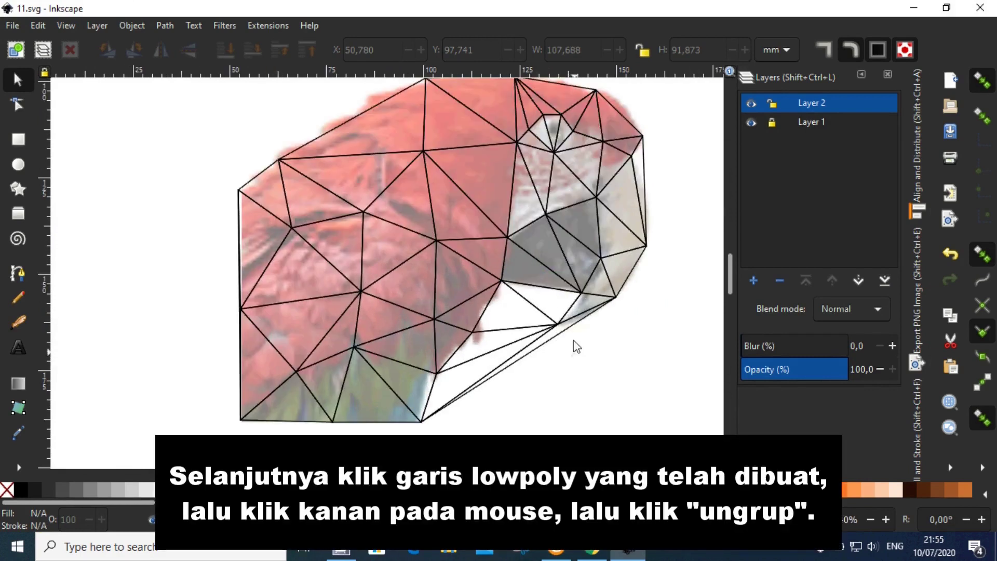
# Ungroup the triangle mesh into separate triangles
pyautogui.click(560, 249)
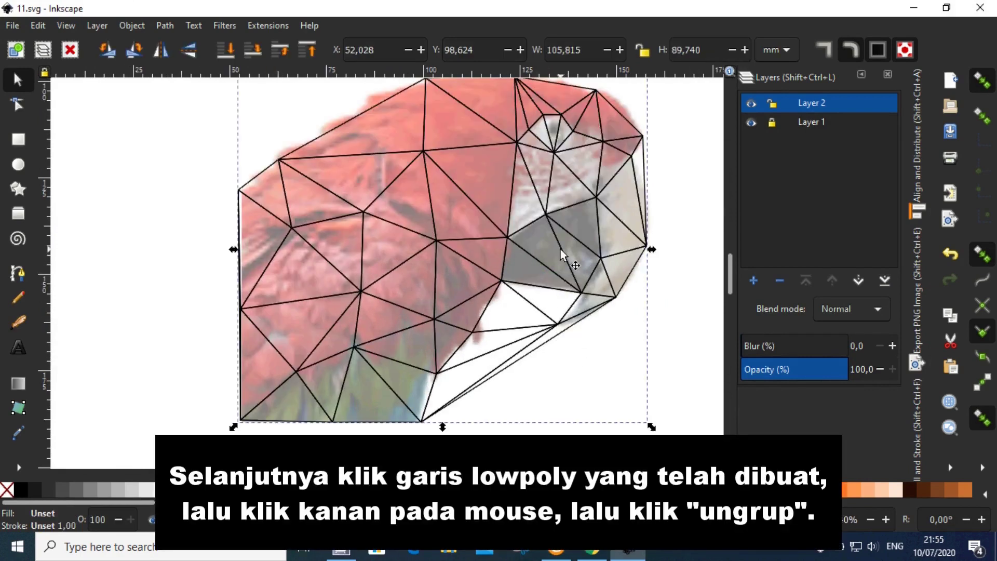
pyautogui.rightClick(560, 249)
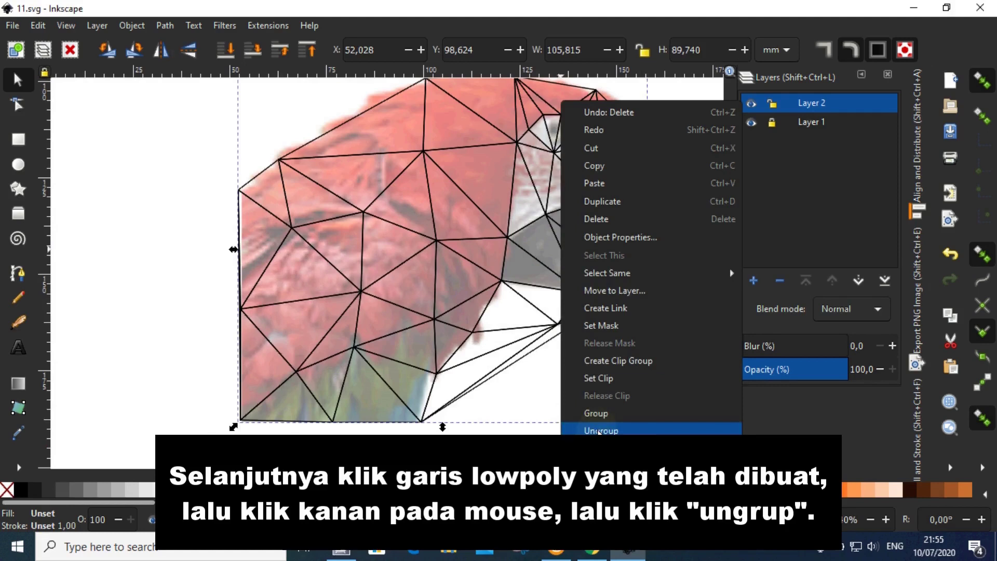
pyautogui.click(600, 431)
pyautogui.scroll(2, 455, 177)
pyautogui.keyDown('ctrl'); pyautogui.scroll(-1, 487, 208); pyautogui.keyUp('ctrl')
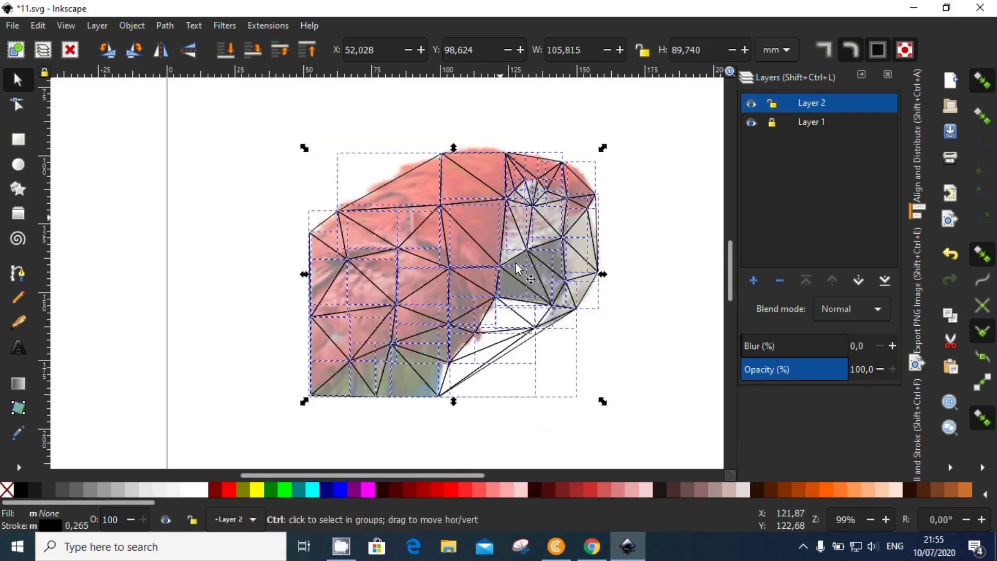
pyautogui.keyDown('ctrl'); pyautogui.scroll(2, 535, 330); pyautogui.keyUp('ctrl')
# Delete the bottom sliver triangle and the four white triangles below the beak
pyautogui.click(541, 371)
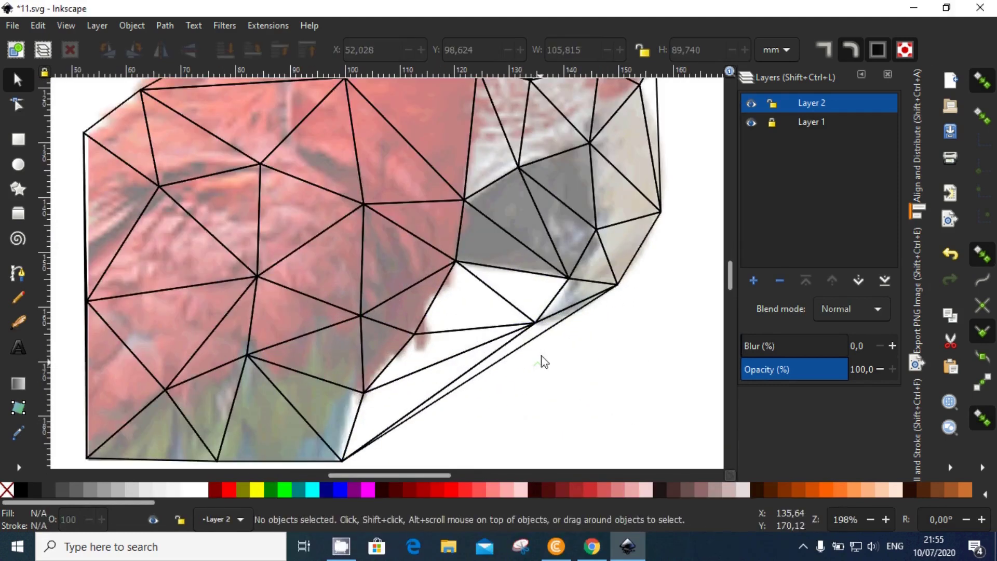
pyautogui.click(539, 333)
pyautogui.press('Delete')
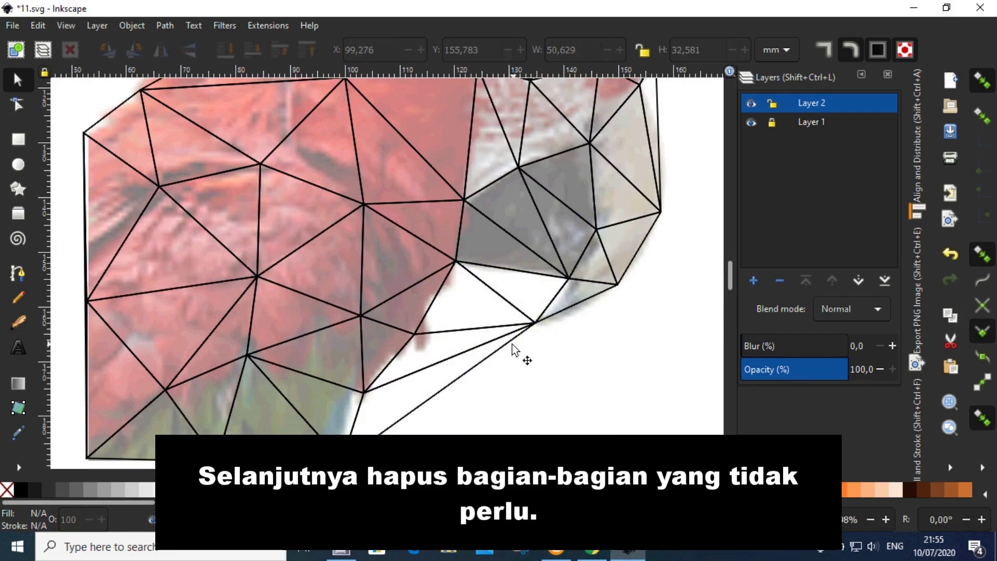
pyautogui.click(513, 347)
pyautogui.press('Delete')
pyautogui.click(466, 346)
pyautogui.press('Delete')
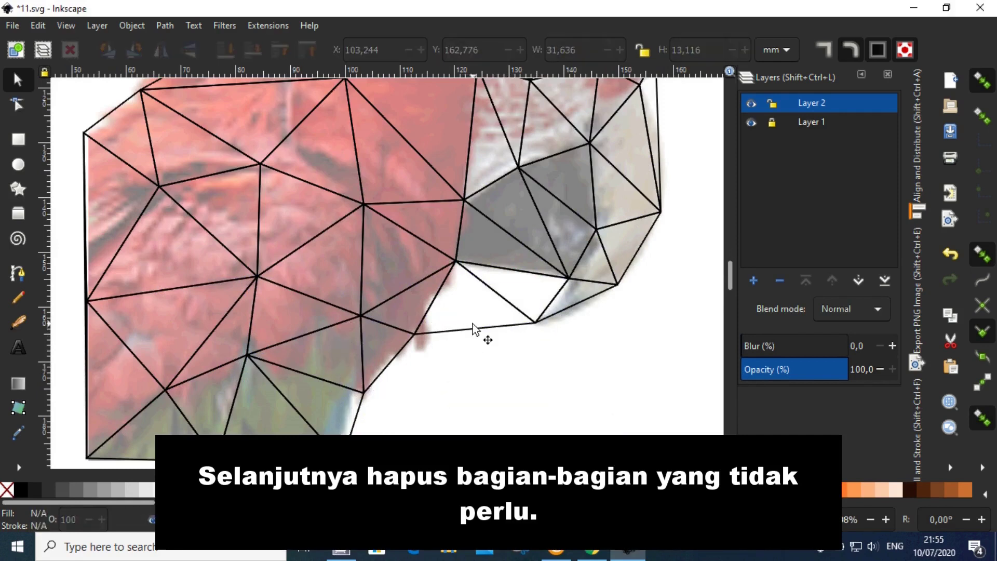
pyautogui.click(473, 329)
pyautogui.press('Delete')
pyautogui.click(520, 300)
pyautogui.press('Delete')
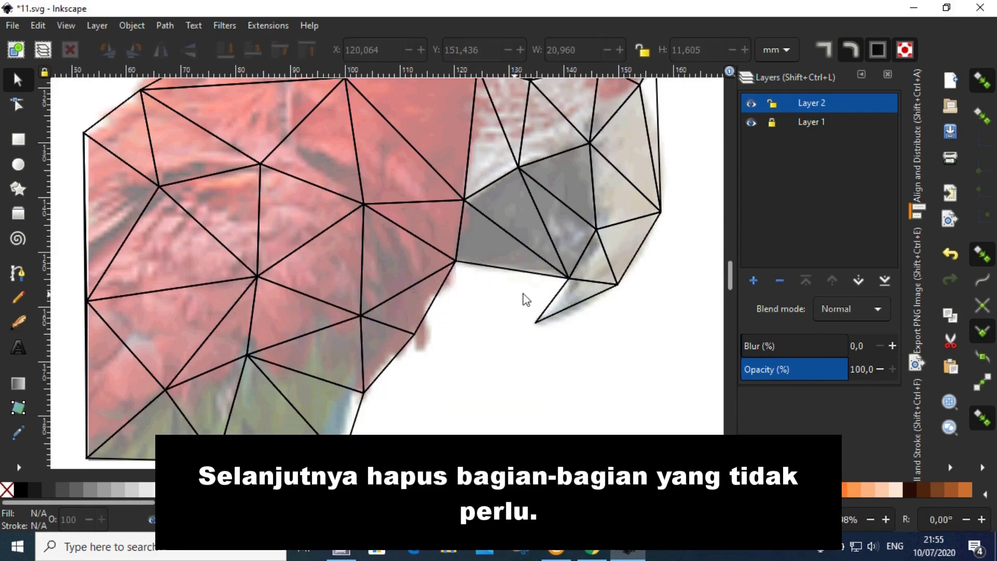
# Delete the thin triangle at the head's right edge, then zoom in on the eye
pyautogui.scroll(2, 523, 294)
pyautogui.scroll(5, 598, 260)
pyautogui.click(661, 243)
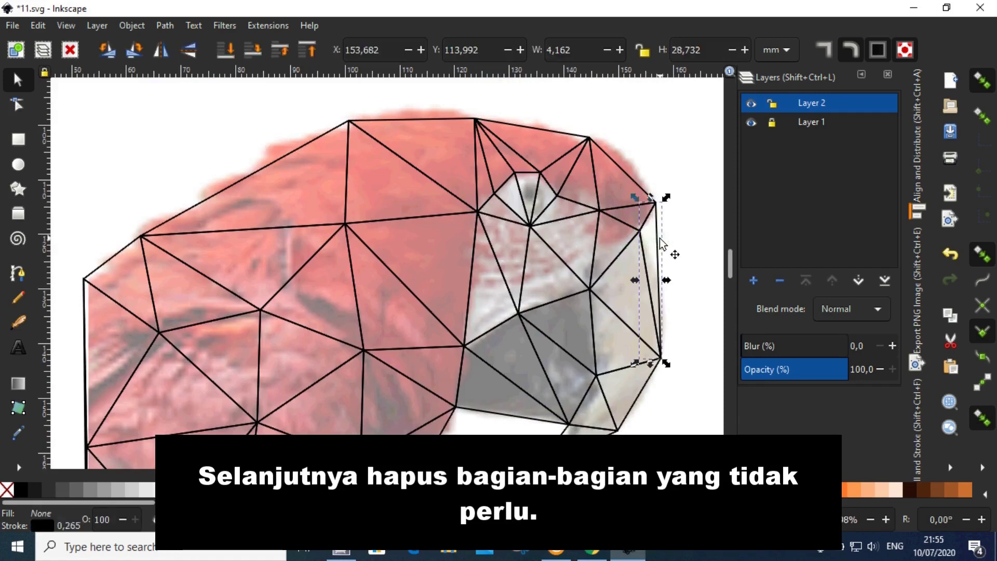
pyautogui.press('Delete')
pyautogui.scroll(-4, 536, 225)
pyautogui.scroll(-5, 503, 216)
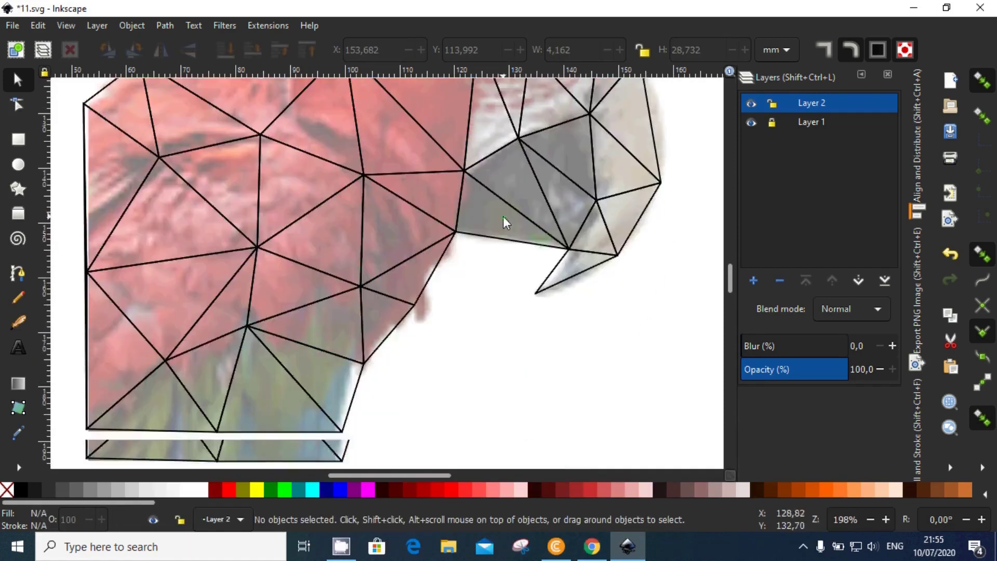
pyautogui.keyDown('ctrl'); pyautogui.scroll(-1, 503, 217); pyautogui.keyUp('ctrl')
pyautogui.scroll(3, 492, 227)
pyautogui.keyDown('ctrl'); pyautogui.scroll(2, 520, 192); pyautogui.keyUp('ctrl')
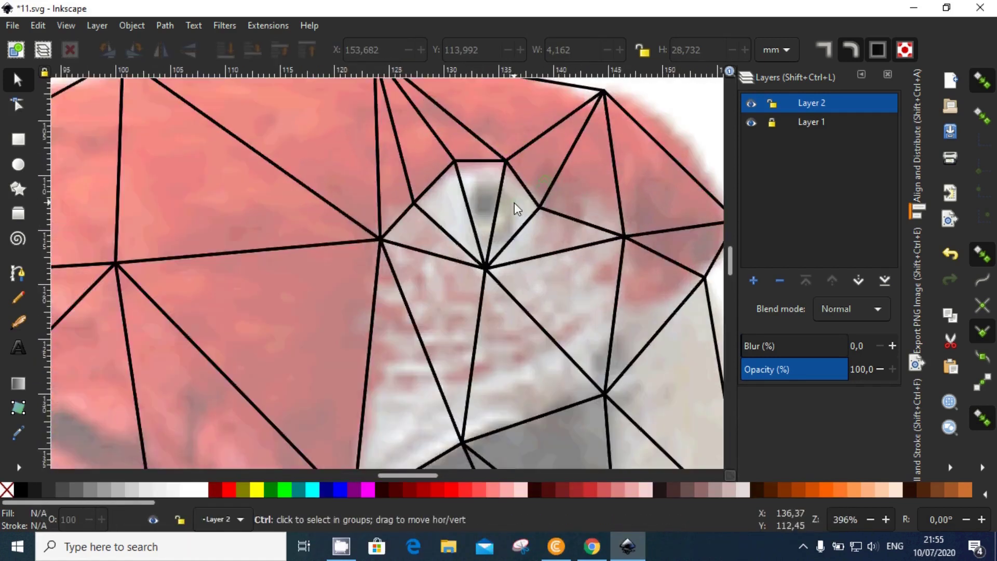
pyautogui.keyDown('ctrl'); pyautogui.scroll(2, 503, 201); pyautogui.keyUp('ctrl')
pyautogui.scroll(3, 503, 202)
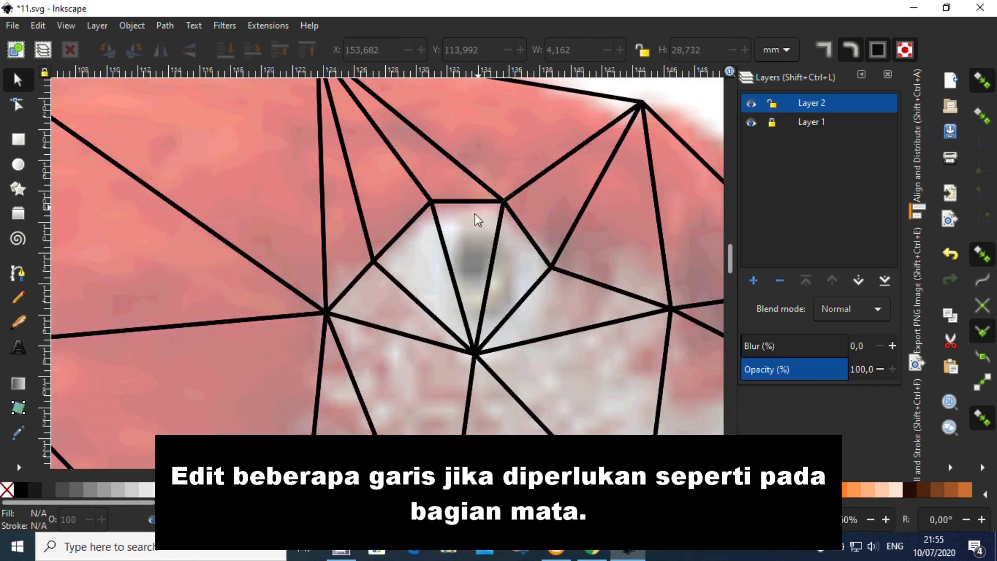
# Union the three triangles around the eye into one hexagon shape
pyautogui.click(450, 275)
pyautogui.keyDown('shift'); pyautogui.click(491, 238); pyautogui.keyUp('shift')
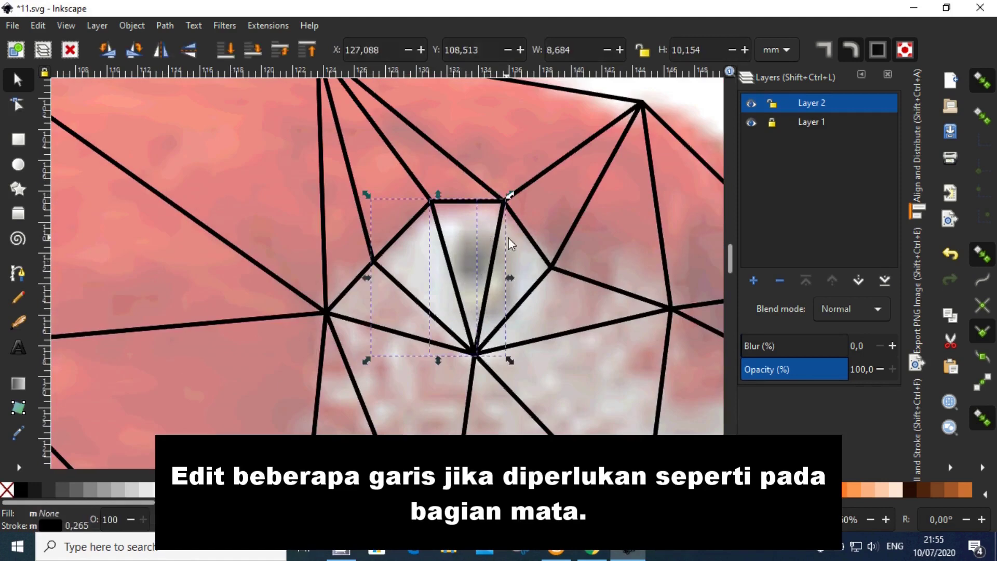
pyautogui.keyDown('shift'); pyautogui.click(522, 237); pyautogui.keyUp('shift')
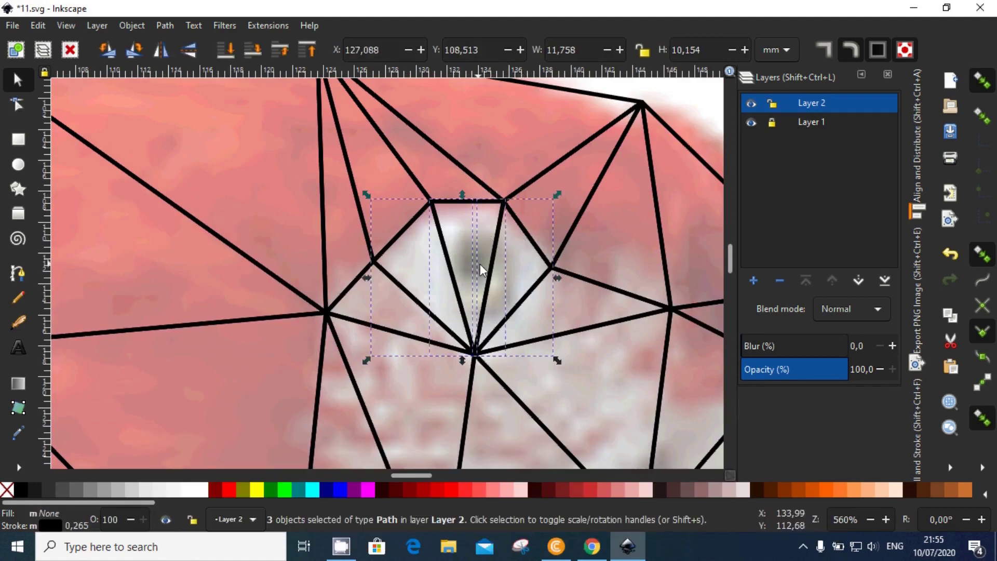
pyautogui.click(169, 26)
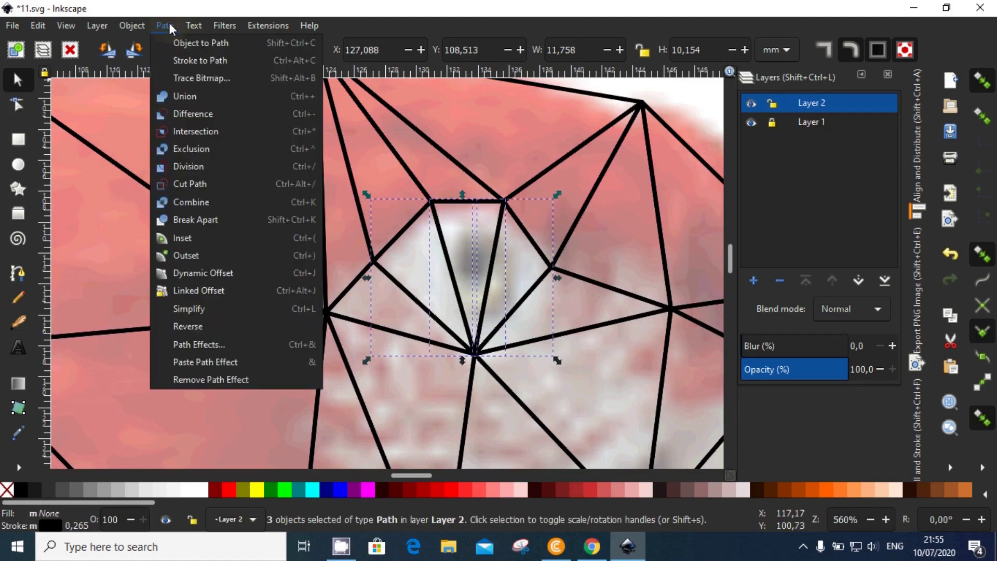
pyautogui.click(183, 97)
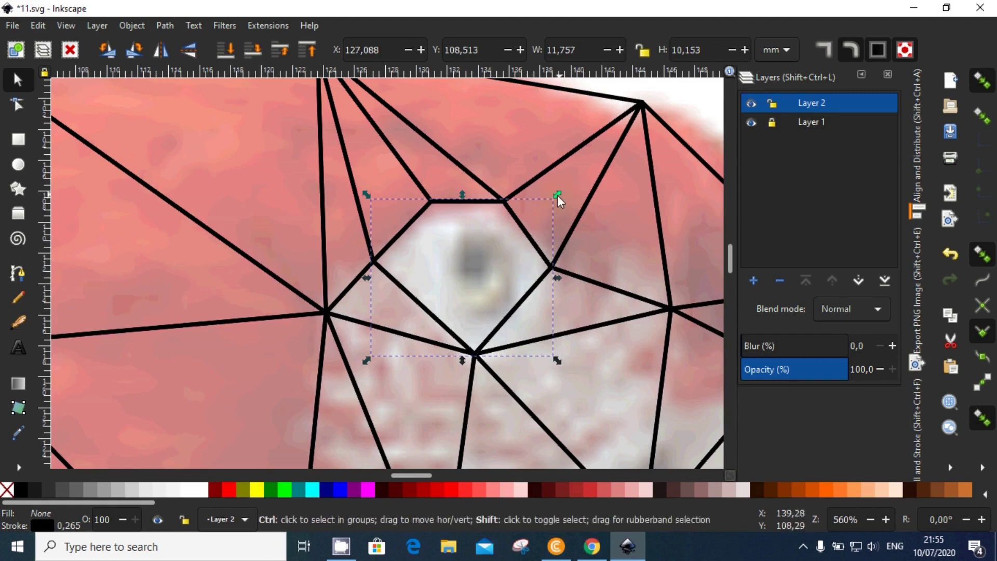
# Inset the eye shape twice into a small hexagon and move it onto the pupil
pyautogui.hotkey('ctrl', '(')
pyautogui.hotkey('ctrl', '(')
pyautogui.hotkey('ctrl', '(')
pyautogui.hotkey('ctrl', '(')
pyautogui.hotkey('ctrl', '(')
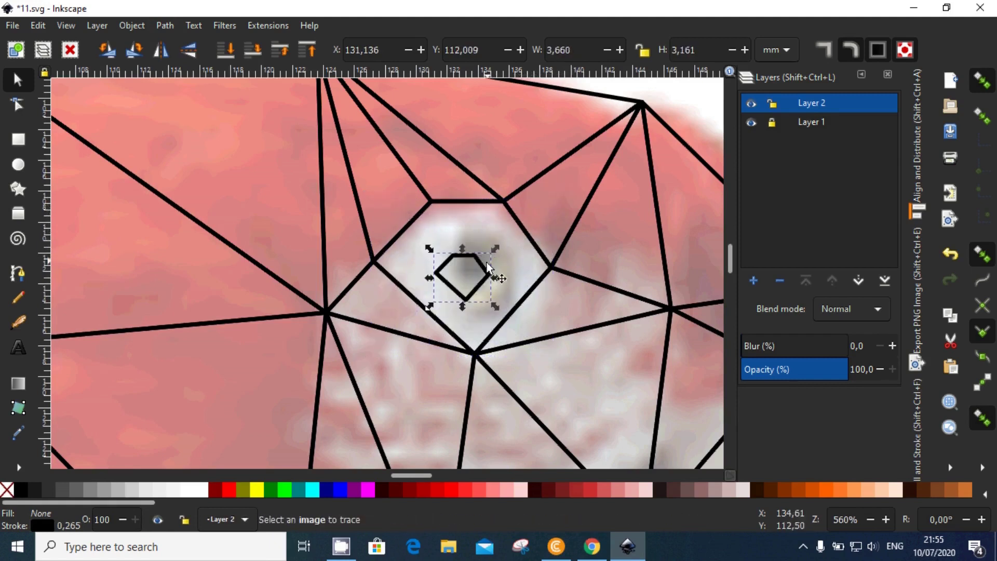
pyautogui.hotkey('ctrl', '(')
pyautogui.moveTo(491, 274); pyautogui.dragTo(494, 267)
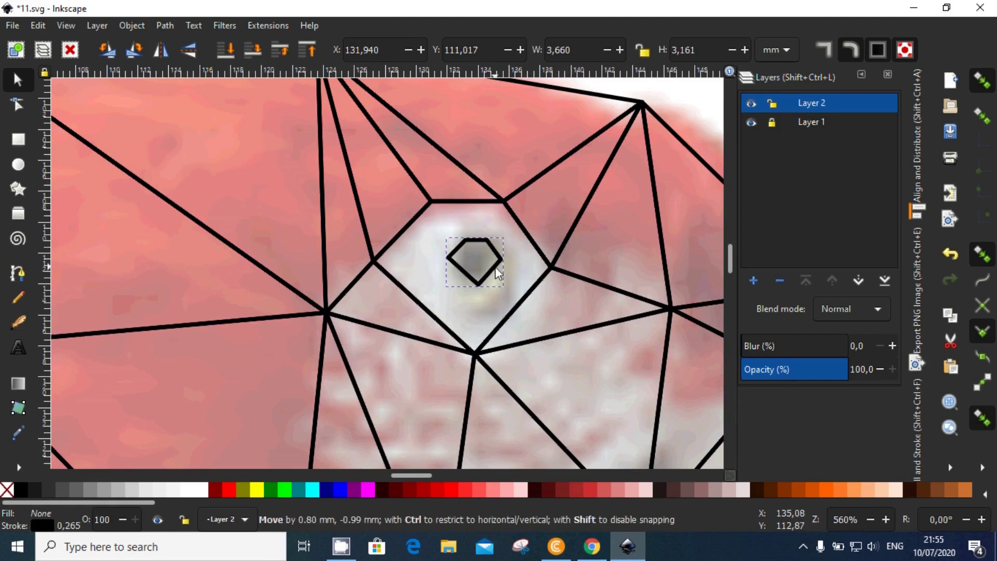
pyautogui.keyDown('ctrl'); pyautogui.scroll(-2, 531, 234); pyautogui.keyUp('ctrl')
pyautogui.keyDown('ctrl'); pyautogui.scroll(-2, 531, 234); pyautogui.keyUp('ctrl')
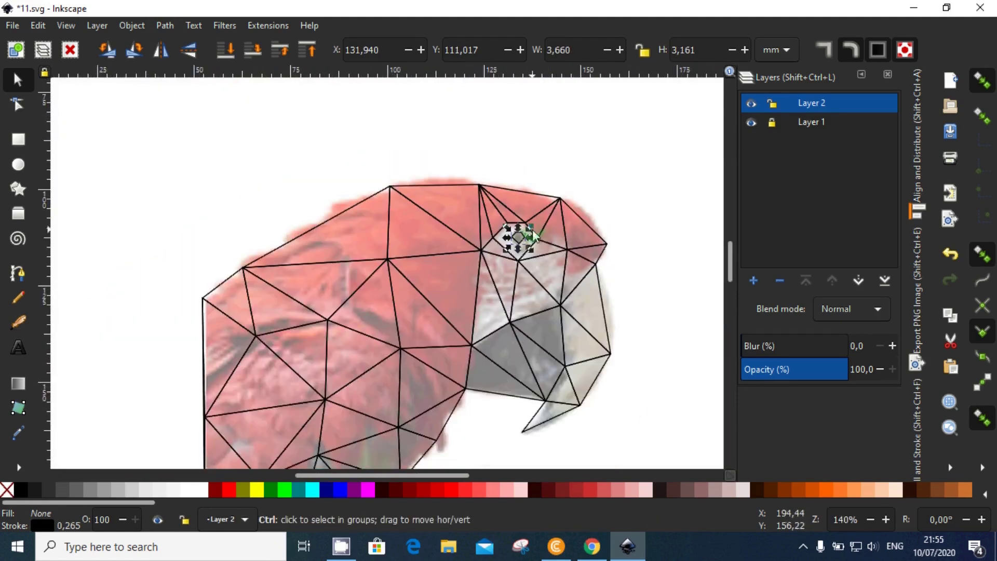
# Make Layer 1 current and raise its opacity back to 100
pyautogui.scroll(-2, 509, 279)
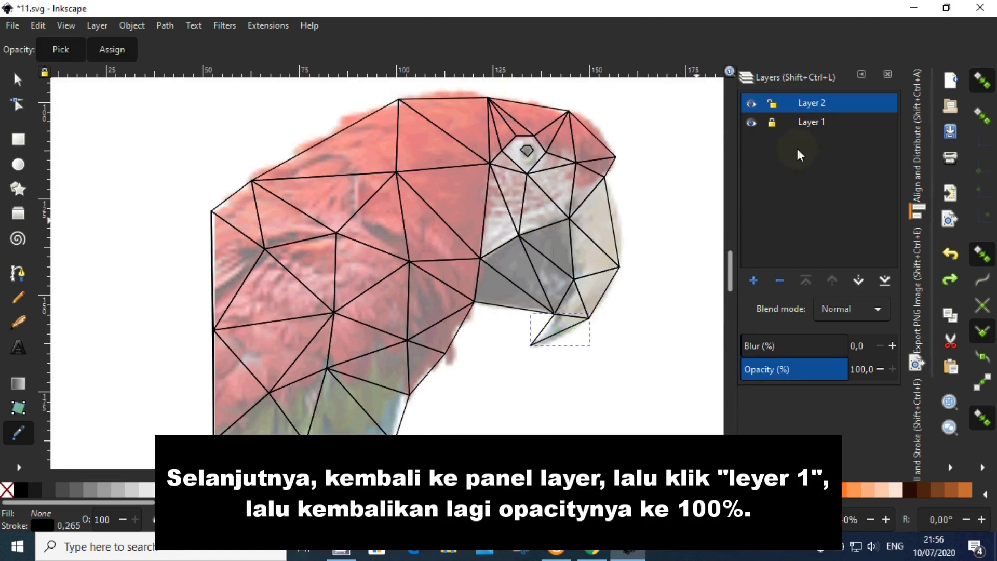
pyautogui.click(824, 125)
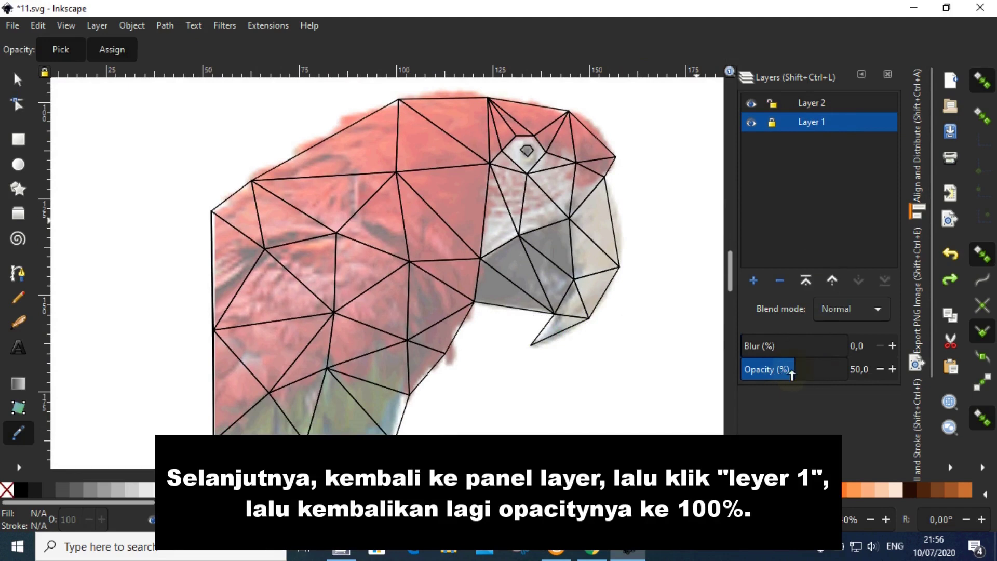
pyautogui.moveTo(792, 373); pyautogui.dragTo(874, 379)
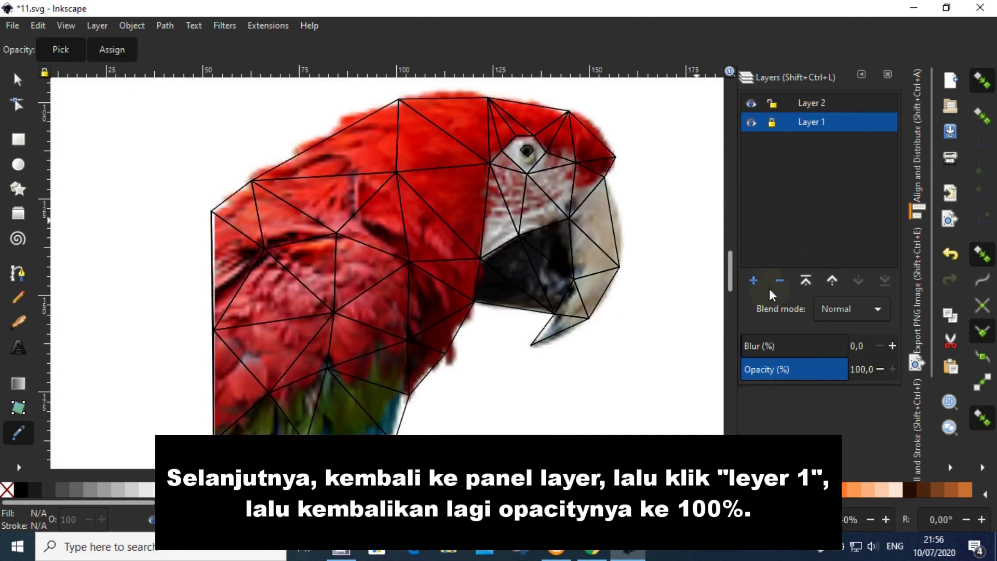
# Make Layer 2, which holds the triangle mesh, the current layer again
pyautogui.click(819, 105)
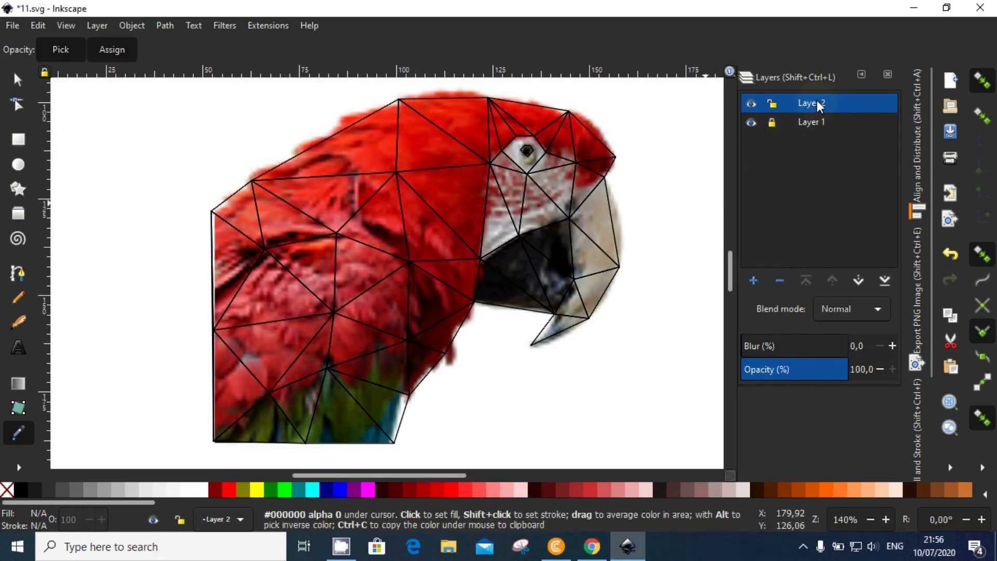
pyautogui.keyDown('ctrl'); pyautogui.scroll(1, 588, 327); pyautogui.keyUp('ctrl')
pyautogui.keyDown('ctrl'); pyautogui.scroll(1, 561, 332); pyautogui.keyUp('ctrl')
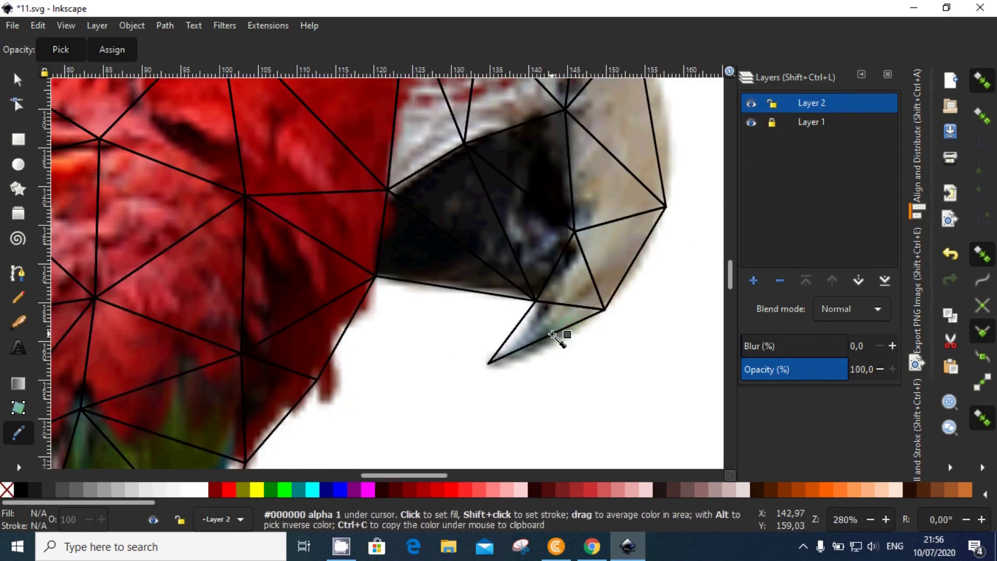
pyautogui.write('s')
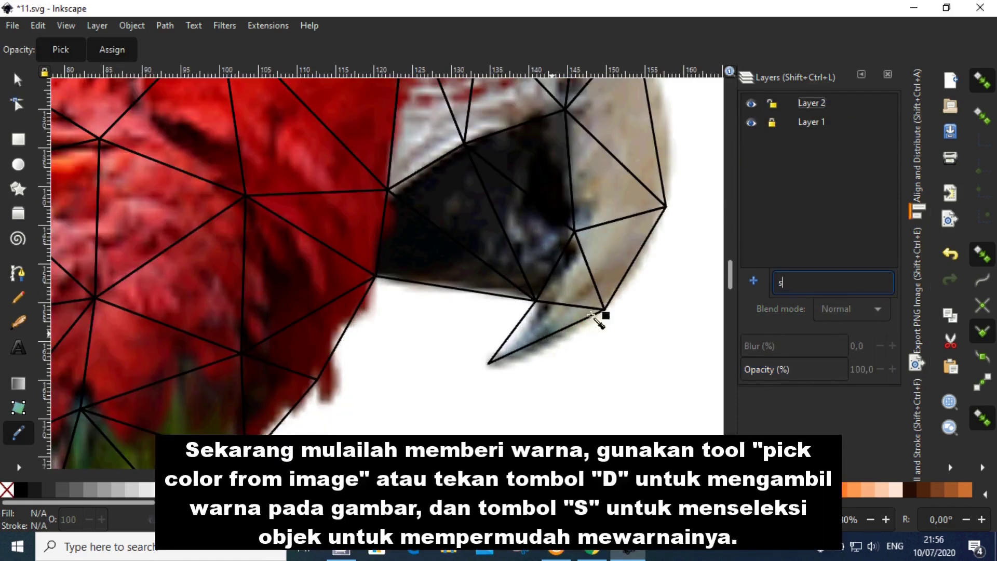
pyautogui.click(808, 105)
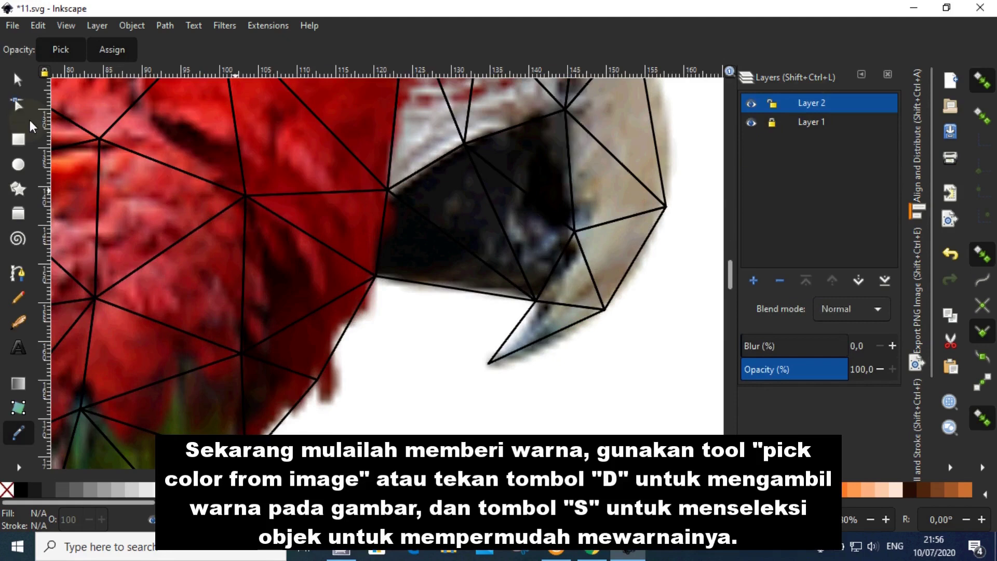
pyautogui.click(20, 81)
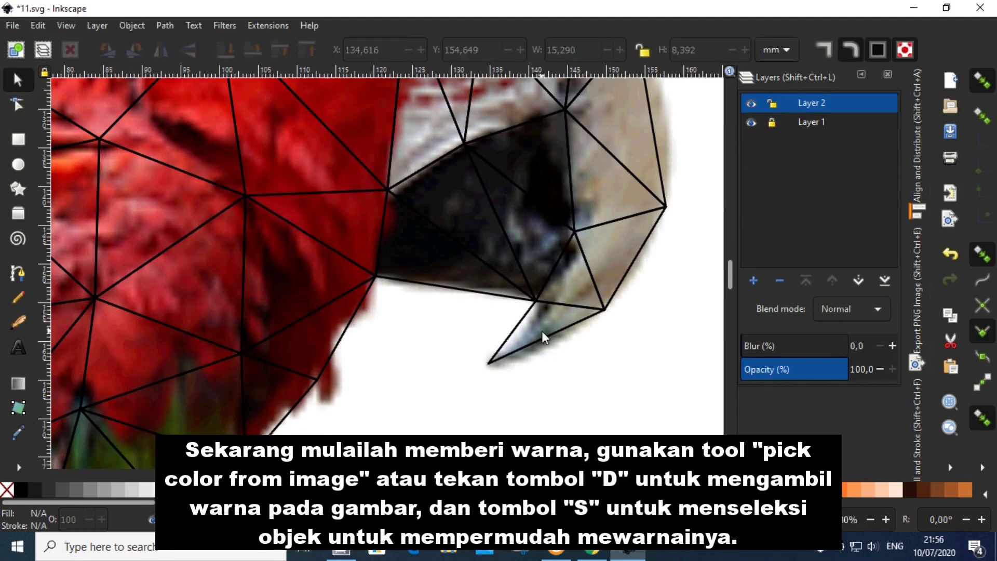
# Fill the beak-tip triangle with grey and the one above it with beige from the photo
pyautogui.click(543, 338)
pyautogui.press('d')
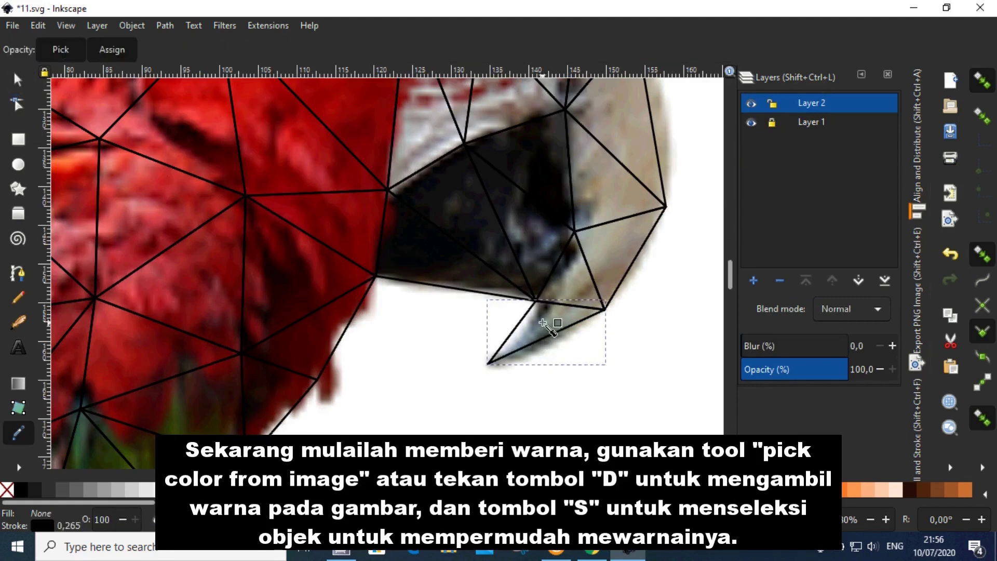
pyautogui.click(544, 322)
pyautogui.press('s')
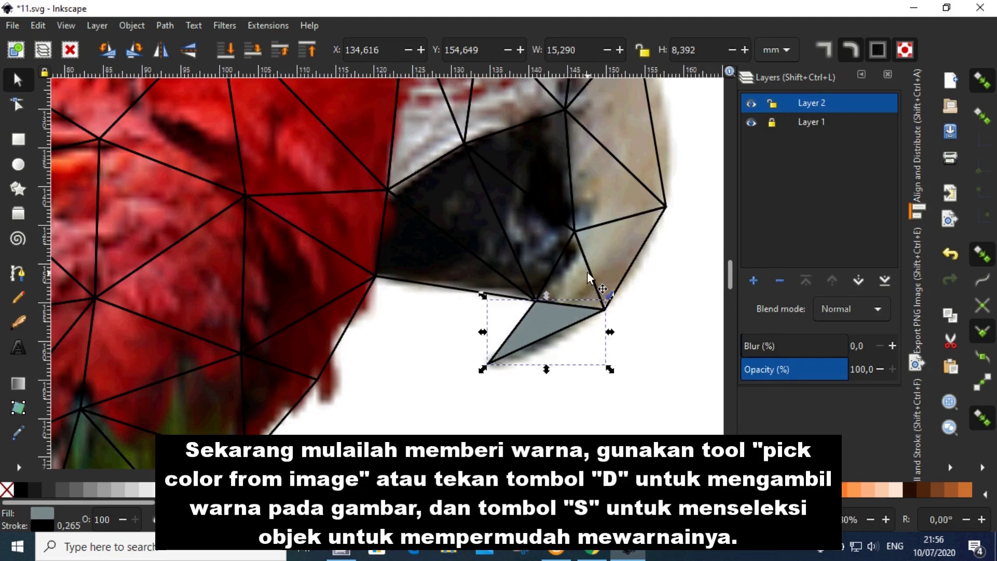
pyautogui.click(589, 278)
pyautogui.press('d')
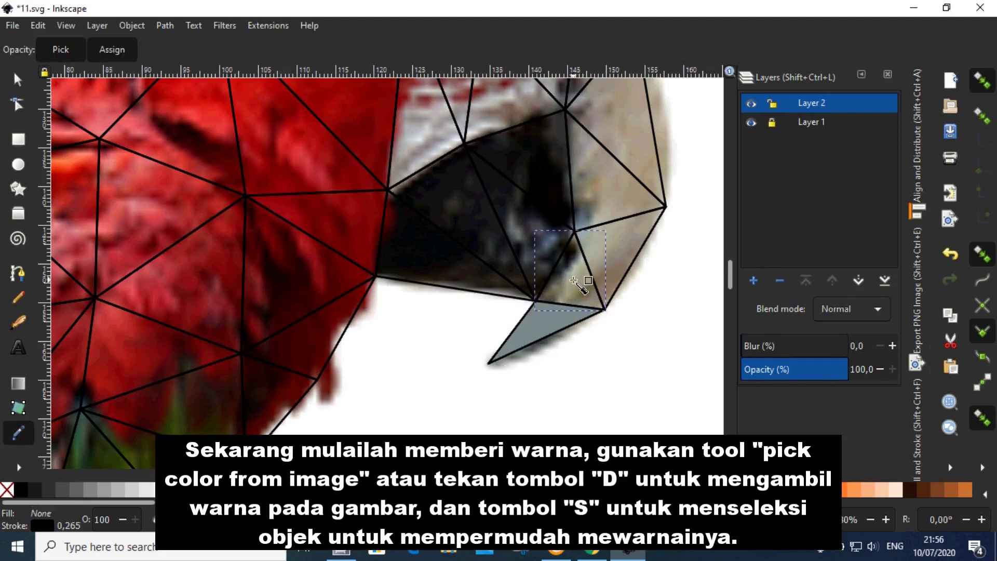
pyautogui.click(575, 283)
pyautogui.press('s')
# Fill two more upper beak triangles with colours sampled from the photo
pyautogui.click(631, 262)
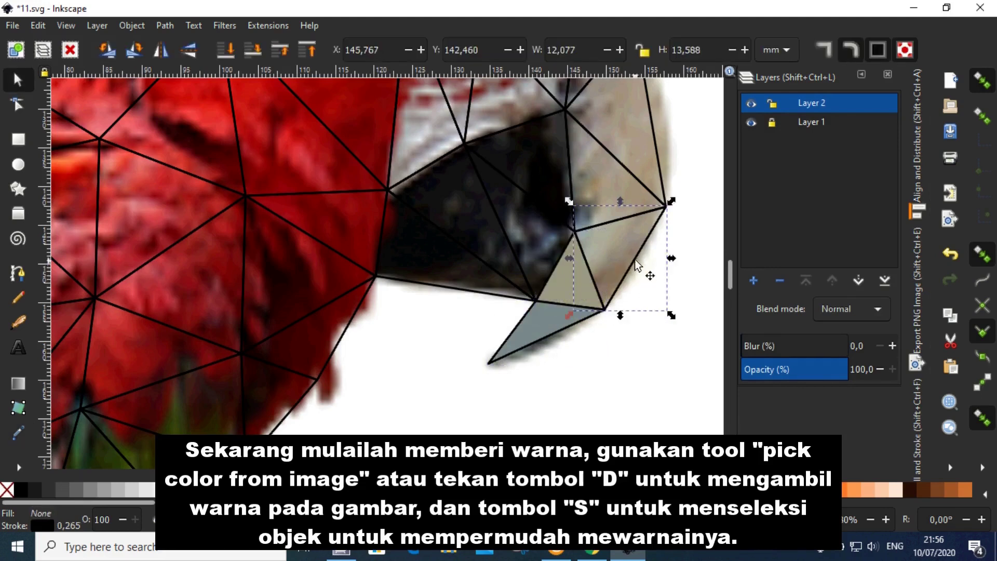
pyautogui.press('d')
pyautogui.click(612, 245)
pyautogui.scroll(5, 613, 250)
pyautogui.press('s')
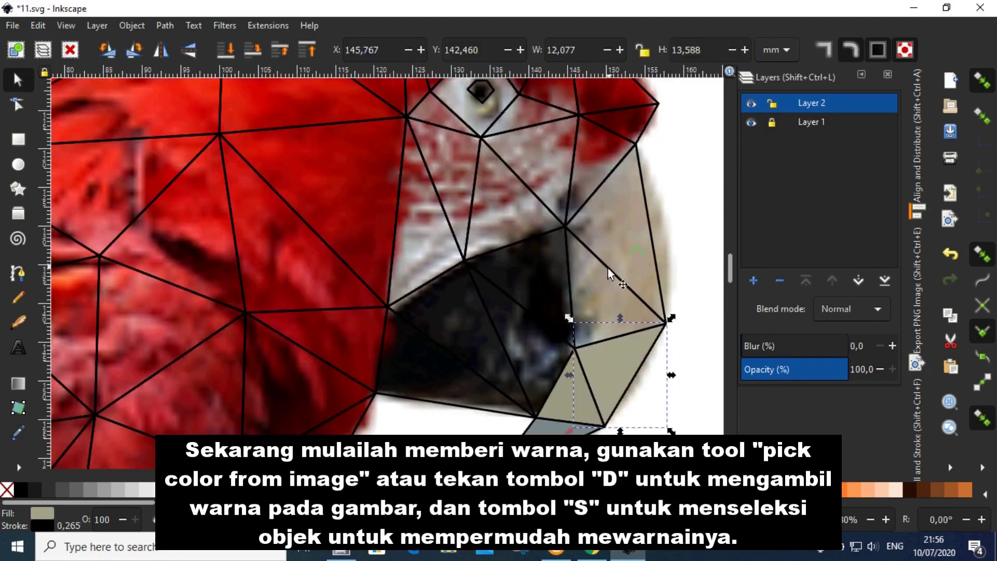
pyautogui.click(601, 291)
pyautogui.press('d')
pyautogui.click(601, 291)
pyautogui.scroll(3, 635, 290)
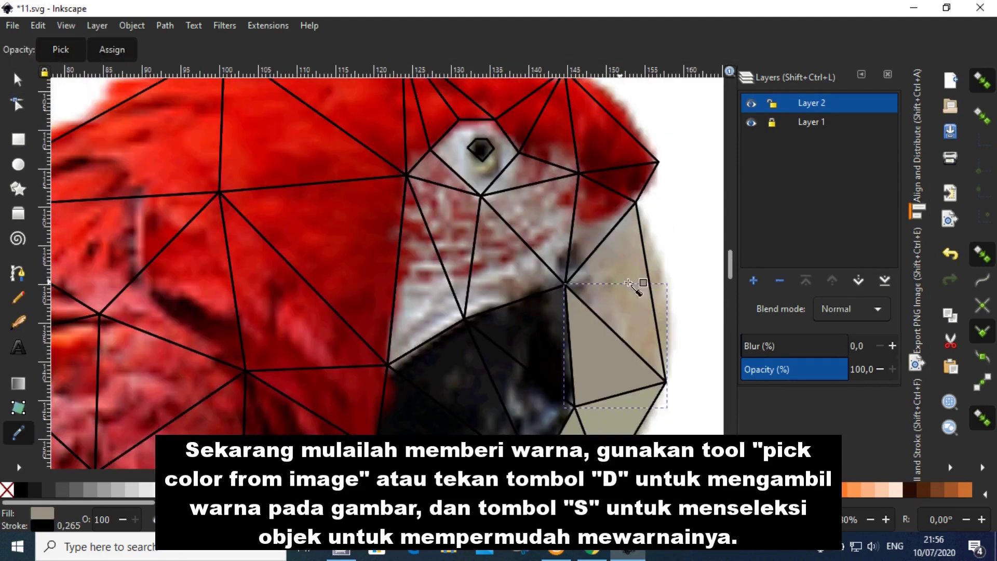
pyautogui.press('s')
# Fill the upper beak triangle with beige and the triangle to its left with taupe
pyautogui.click(637, 270)
pyautogui.press('d')
pyautogui.click(613, 249)
pyautogui.press('s')
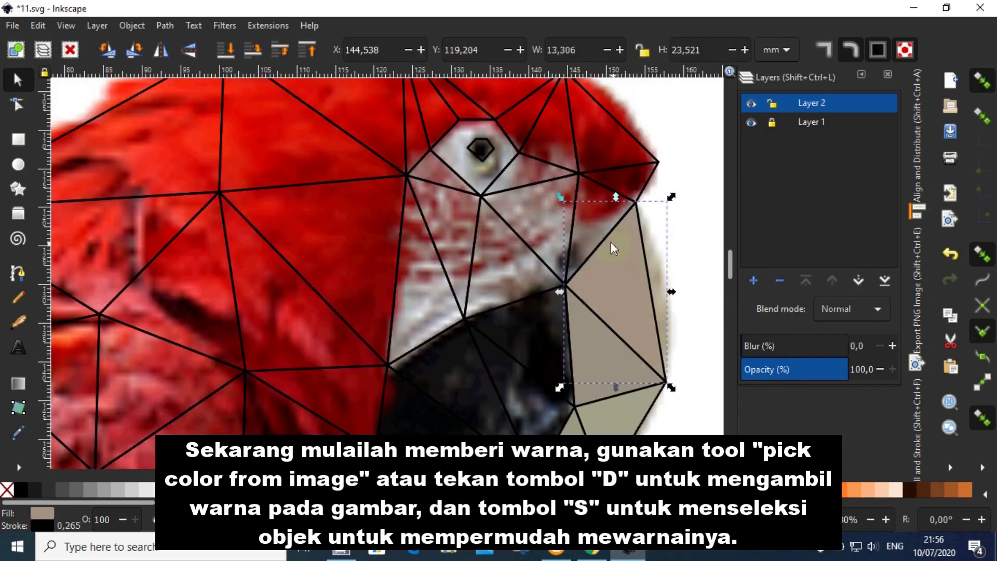
pyautogui.click(576, 224)
pyautogui.press('d')
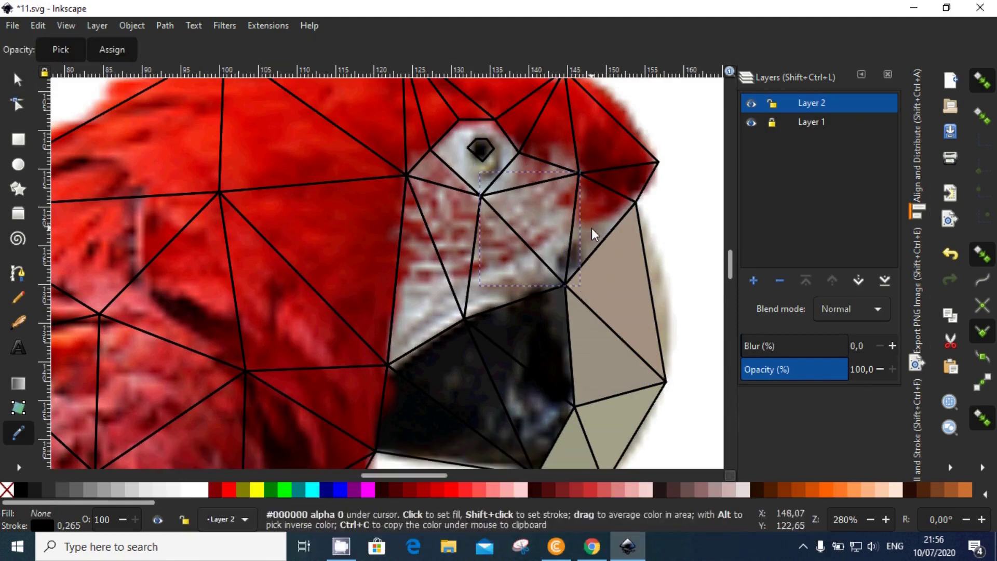
pyautogui.click(597, 231)
pyautogui.hotkey('ctrl', 'z')
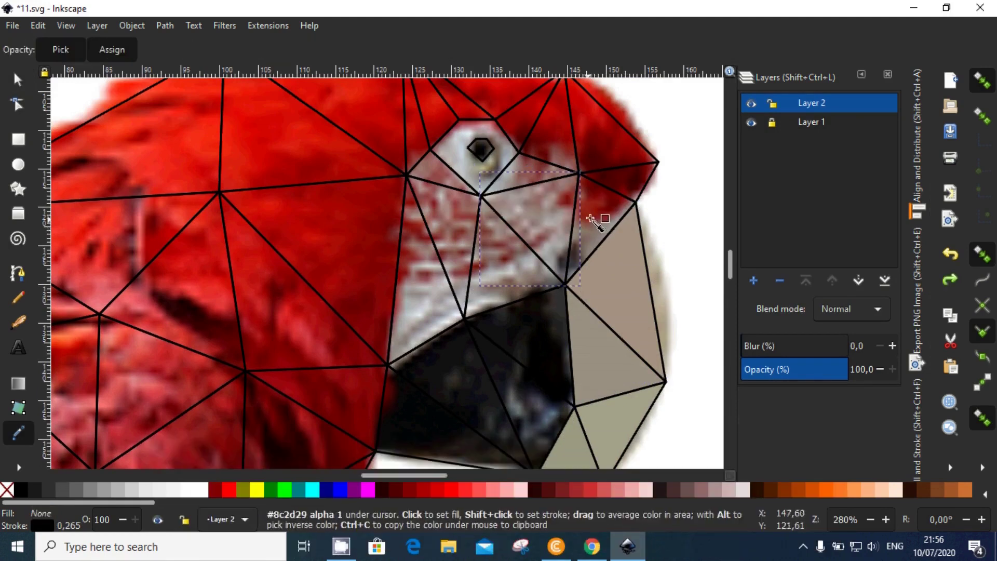
pyautogui.press('s')
pyautogui.press('d')
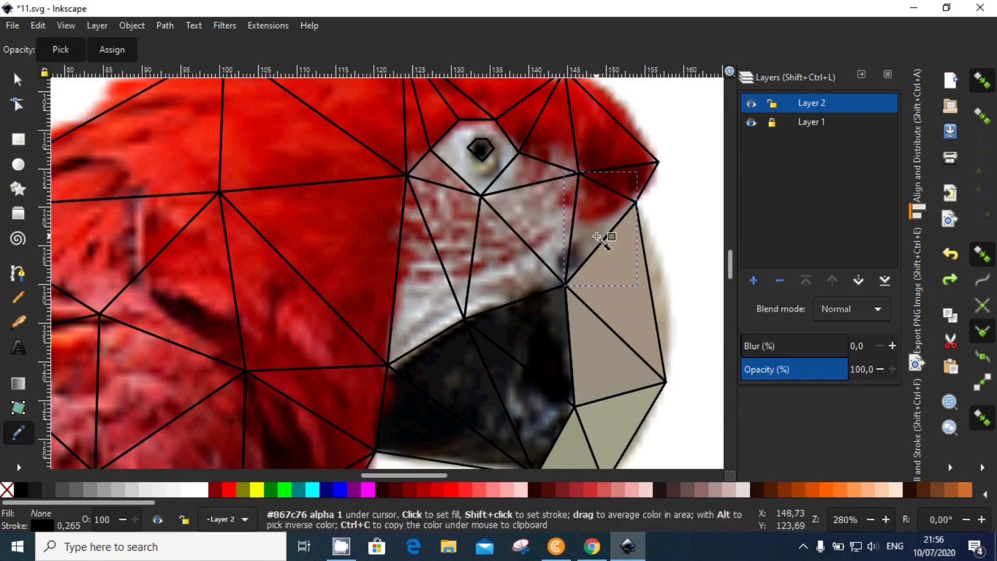
pyautogui.click(597, 235)
pyautogui.press('s')
# Fill the triangle above the beak and the larger crown triangle with dark red
pyautogui.click(649, 179)
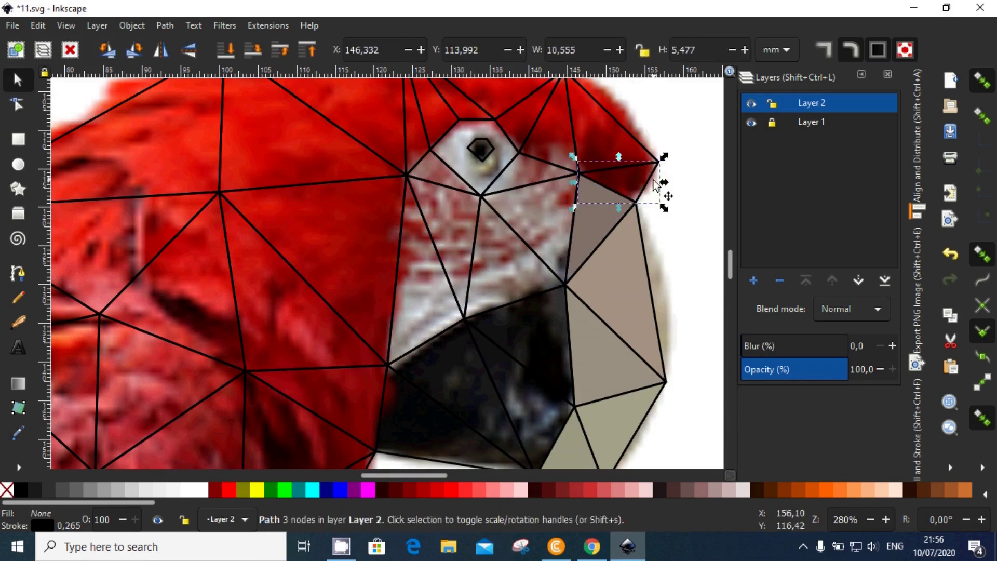
pyautogui.press('d')
pyautogui.click(644, 174)
pyautogui.scroll(3, 639, 179)
pyautogui.press('s')
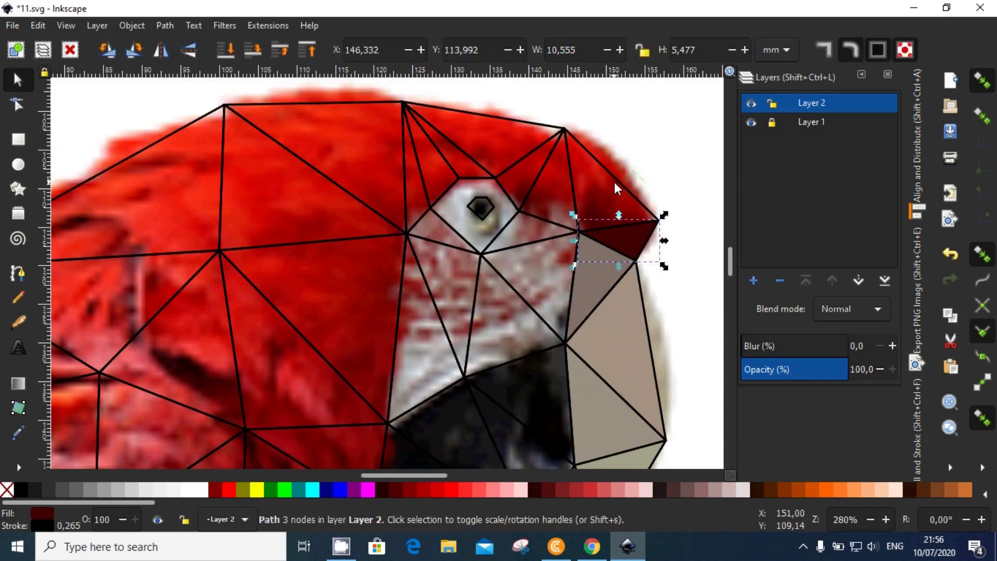
pyautogui.click(606, 196)
pyautogui.press('d')
pyautogui.press('s')
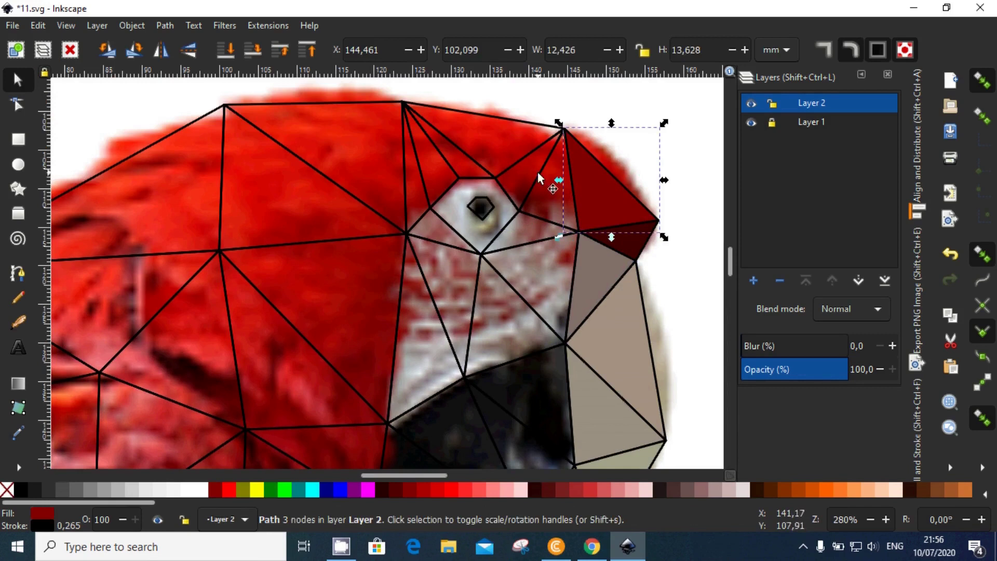
pyautogui.click(538, 178)
pyautogui.press('d')
pyautogui.press('s')
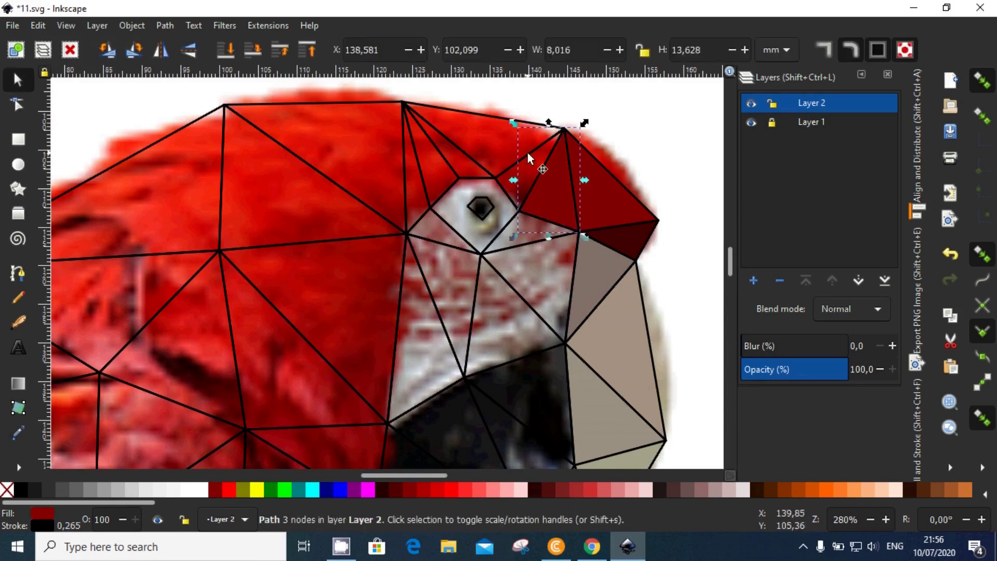
pyautogui.press('d')
pyautogui.press('s')
# Fill the forehead triangles left of the crown with red and the one above the eye darker red
pyautogui.click(467, 112)
pyautogui.press('d')
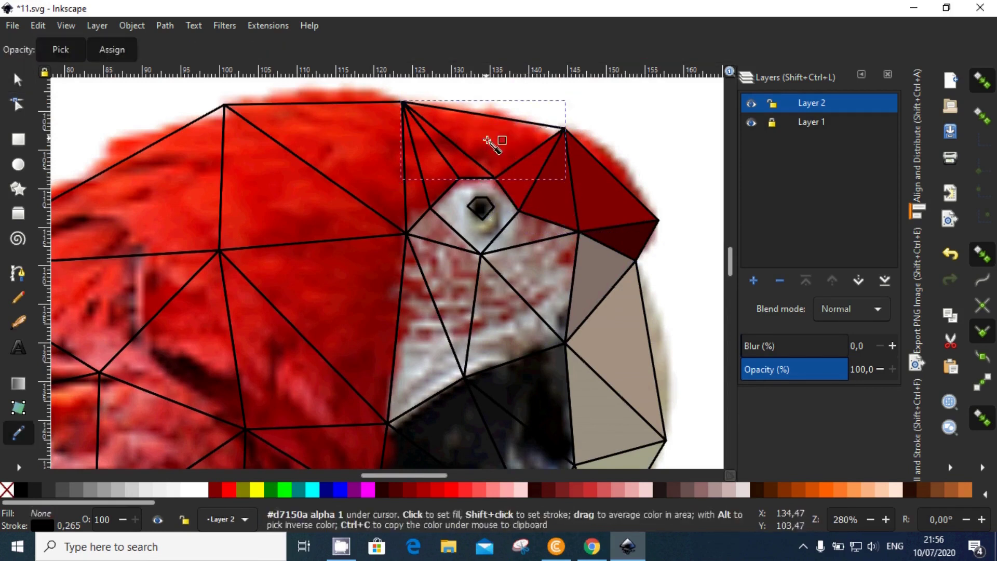
pyautogui.click(487, 141)
pyautogui.press('s')
pyautogui.click(462, 153)
pyautogui.press('d')
pyautogui.click(460, 158)
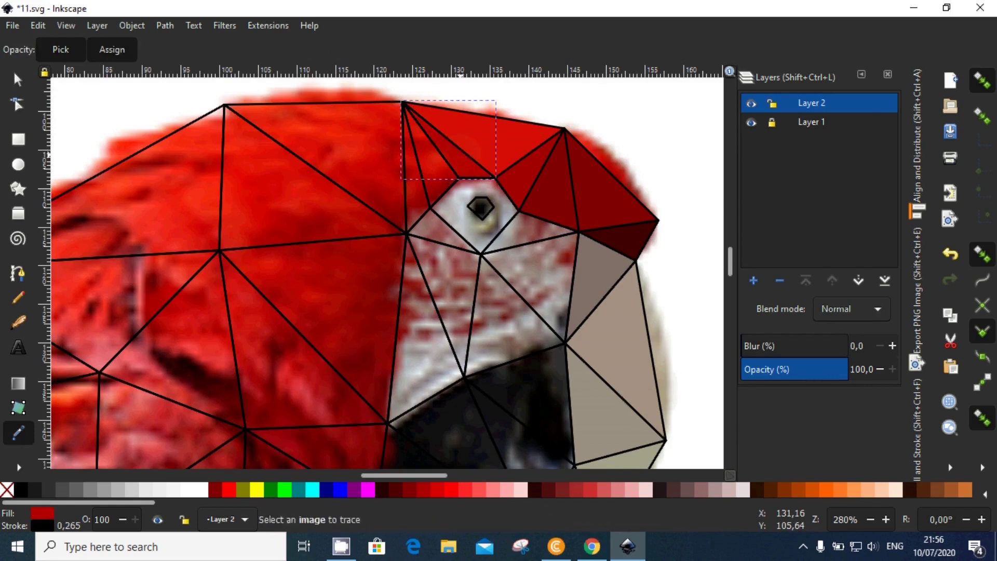
pyautogui.press('s')
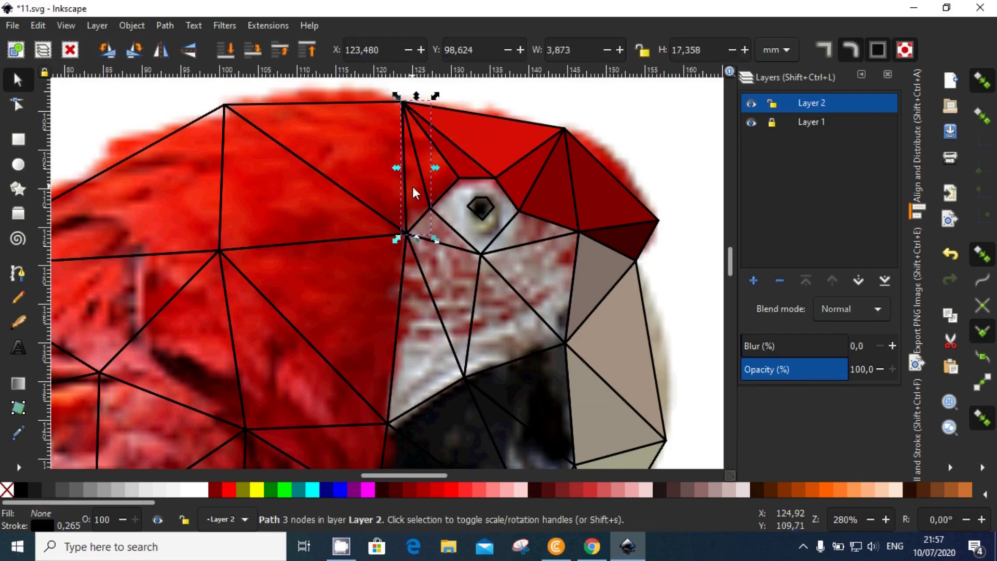
pyautogui.press('d')
pyautogui.click(422, 194)
pyautogui.press('s')
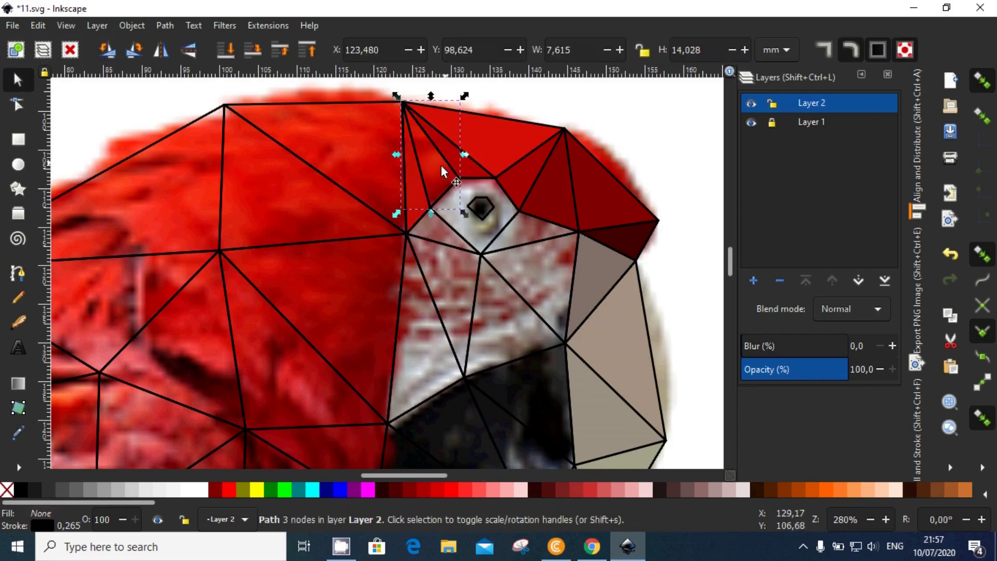
pyautogui.press('d')
pyautogui.click(444, 168)
pyautogui.press('s')
# Colour the eye pupil and give the surrounding eye ring a pale grey fill
pyautogui.click(485, 211)
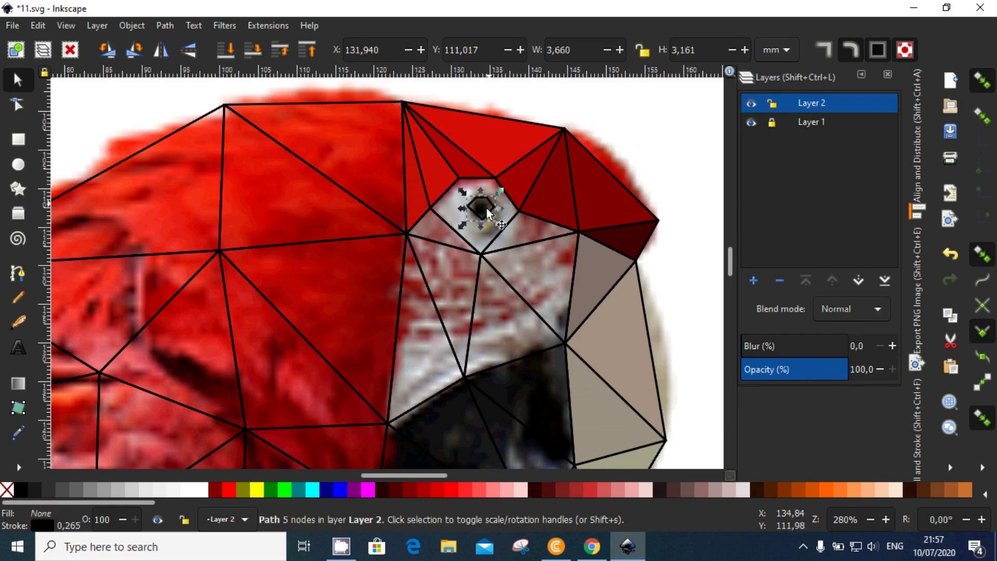
pyautogui.press('d')
pyautogui.press('s')
pyautogui.click(496, 191)
pyautogui.press('d')
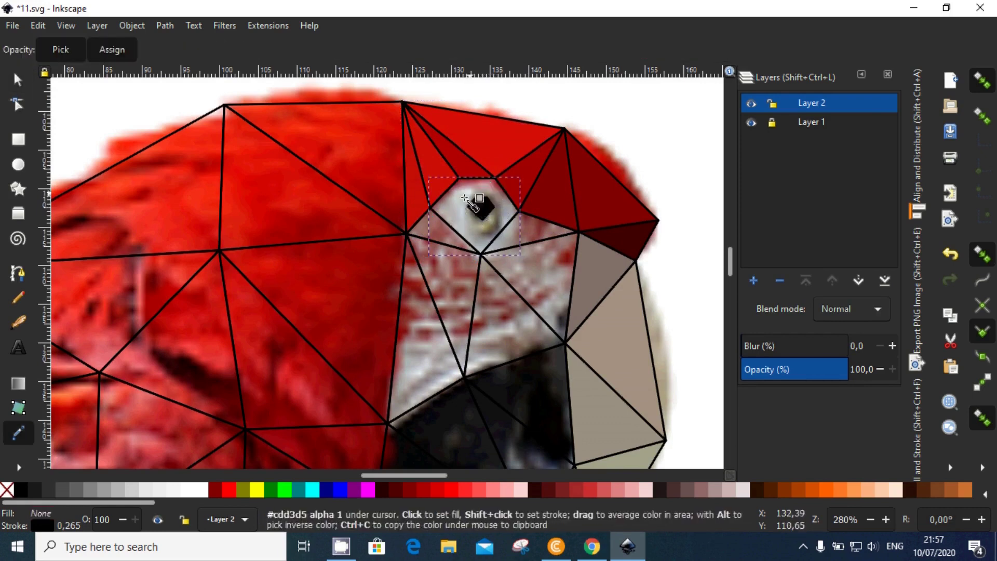
pyautogui.click(459, 210)
pyautogui.scroll(-3, 459, 210)
pyautogui.press('s')
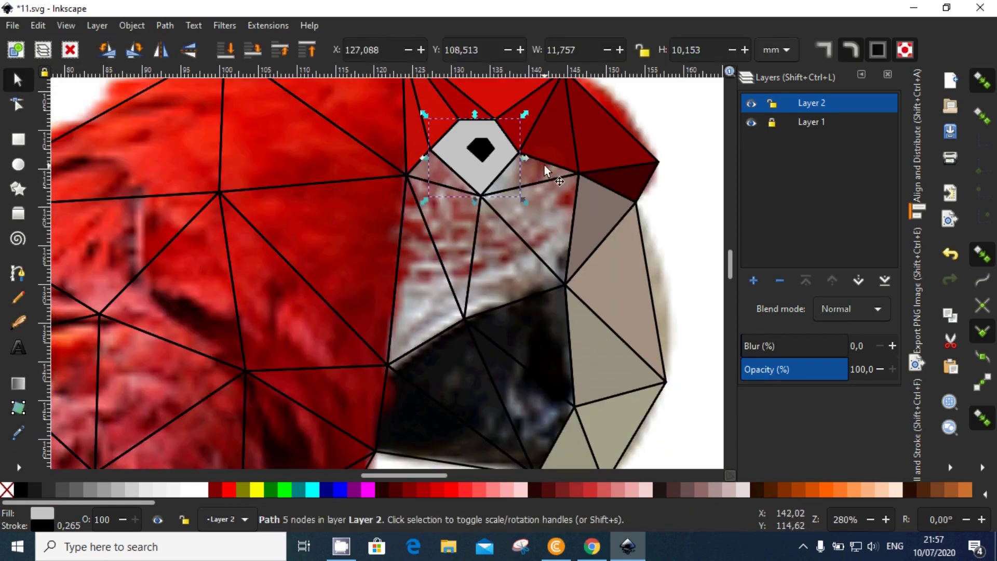
# Fill the triangles right of and below the eye ring with sampled pinkish and tan colours
pyautogui.click(545, 171)
pyautogui.press('d')
pyautogui.click(551, 232)
pyautogui.press('s')
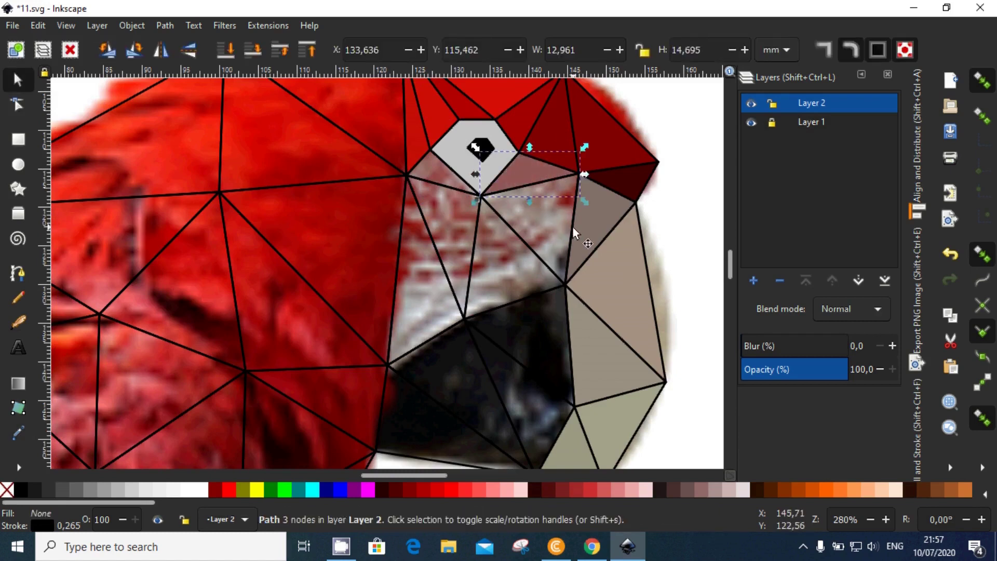
pyautogui.click(540, 223)
pyautogui.press('d')
pyautogui.press('s')
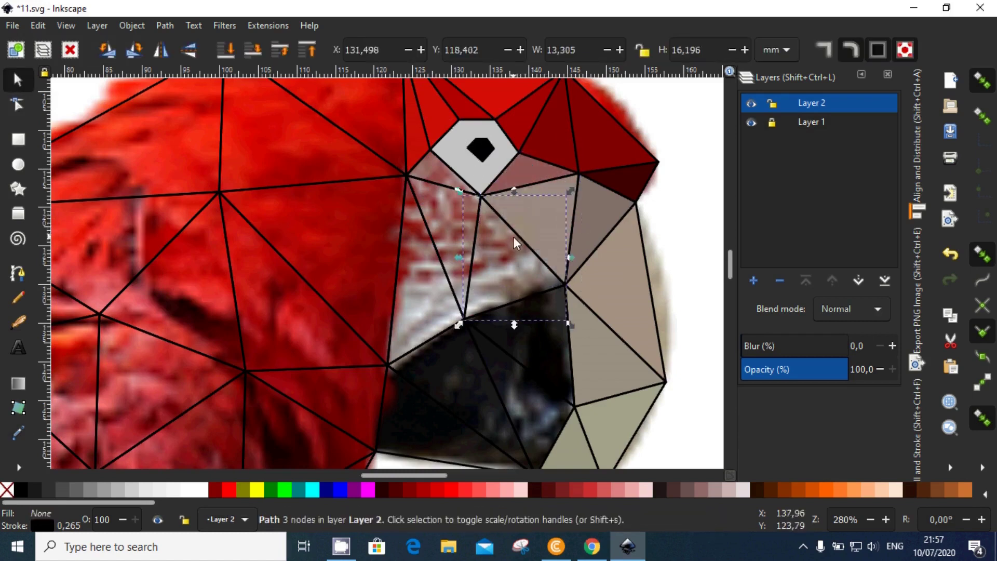
pyautogui.press('d')
pyautogui.click(509, 250)
pyautogui.press('s')
# Fill the cheek triangles left of the eye ring with pink and other colours sampled from the photo
pyautogui.click(454, 195)
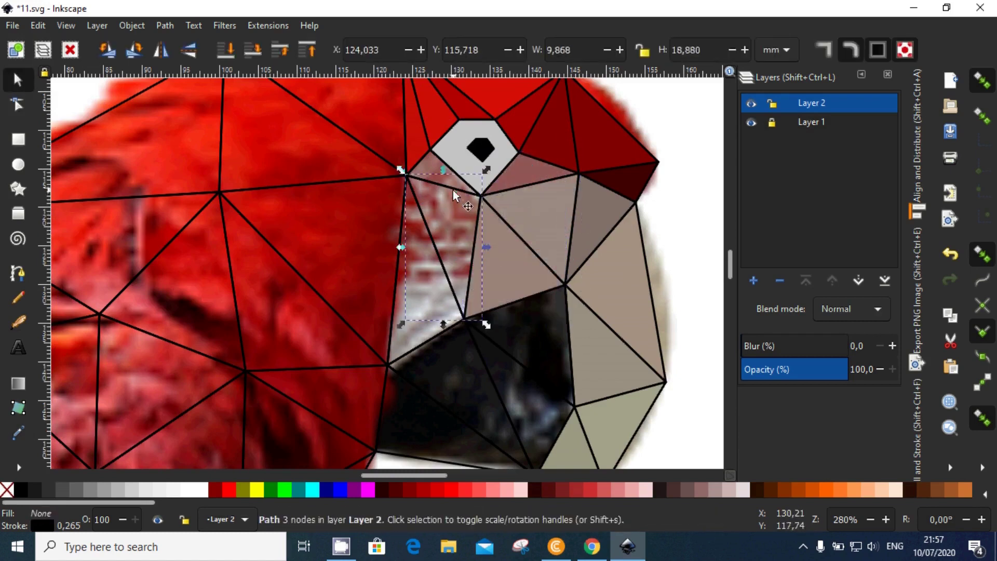
pyautogui.press('d')
pyautogui.click(452, 216)
pyautogui.press('s')
pyautogui.click(438, 167)
pyautogui.press('d')
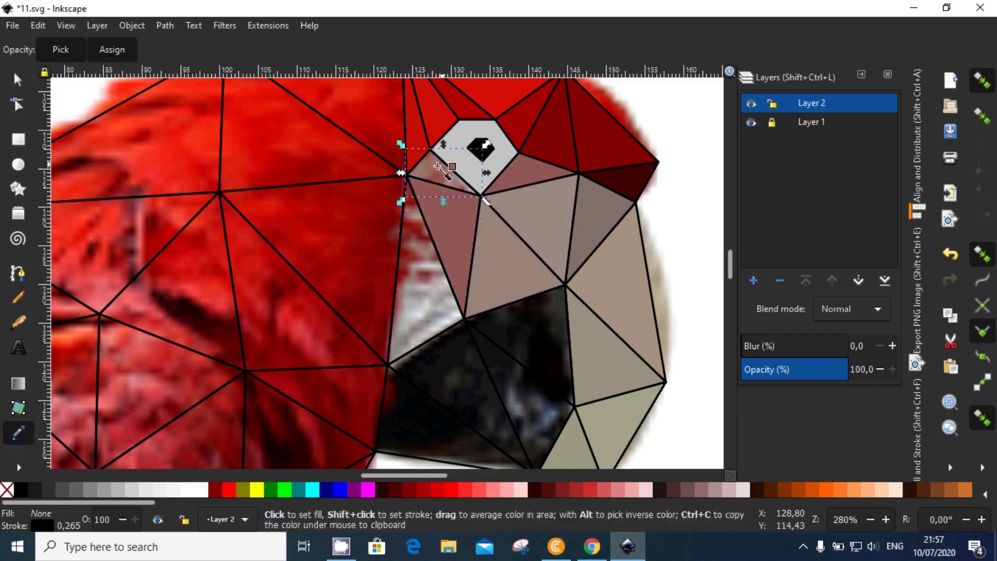
pyautogui.press('s')
pyautogui.click(430, 247)
pyautogui.press('d')
pyautogui.click(438, 283)
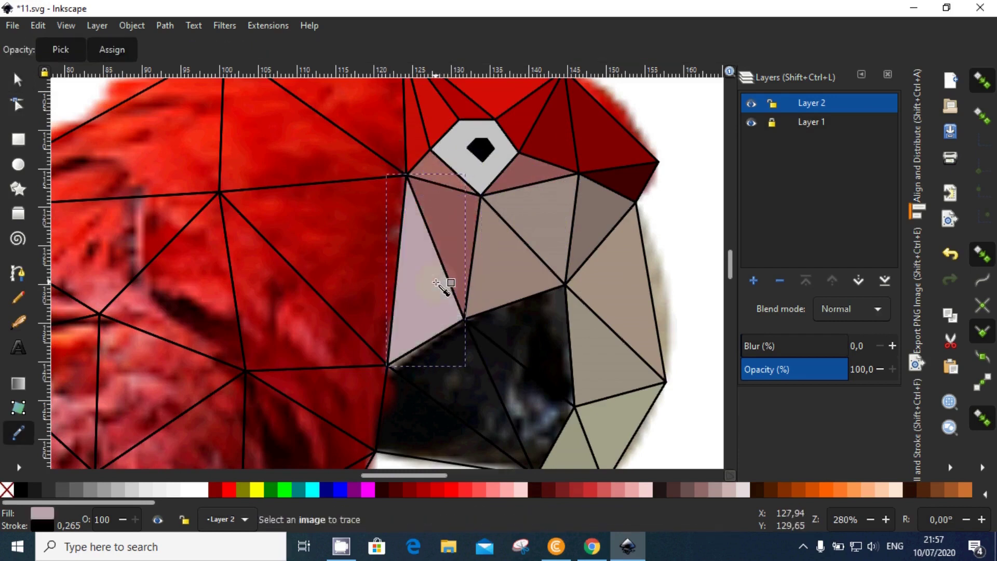
pyautogui.scroll(3, 446, 285)
# Fill the top crown triangle with a red sampled from the photo
pyautogui.hscroll(-3, 446, 329)
pyautogui.press('s')
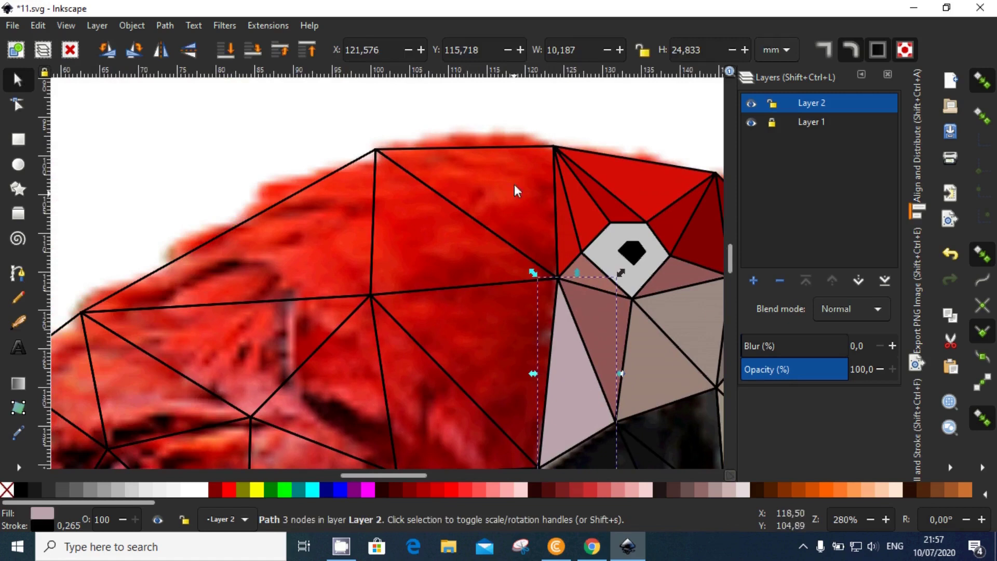
pyautogui.click(505, 153)
pyautogui.press('d')
pyautogui.click(515, 180)
pyautogui.press('s')
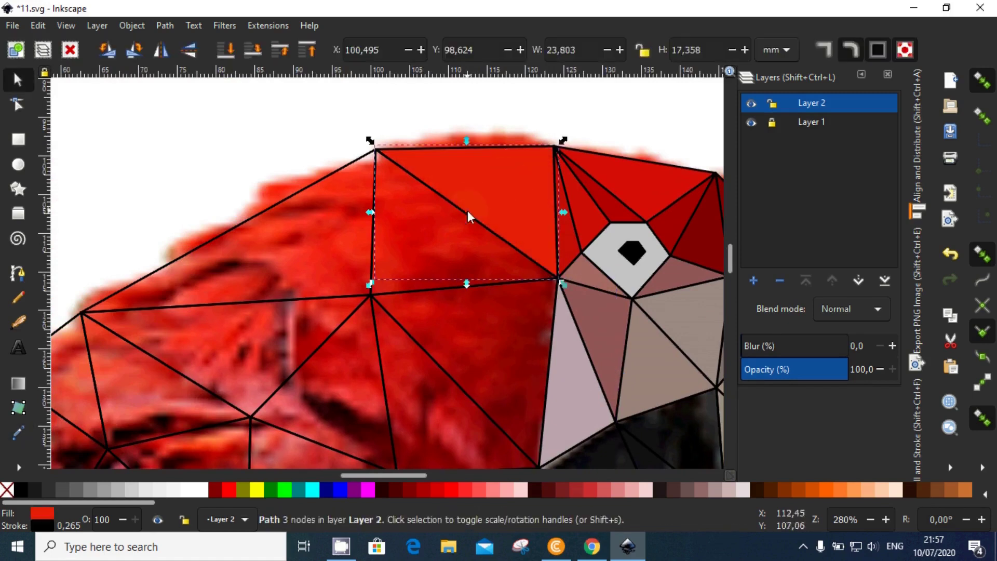
# Check the red and pink triangles below the crown, then deselect everything
pyautogui.click(463, 222)
pyautogui.press('d')
pyautogui.press('s')
pyautogui.scroll(-3, 536, 245)
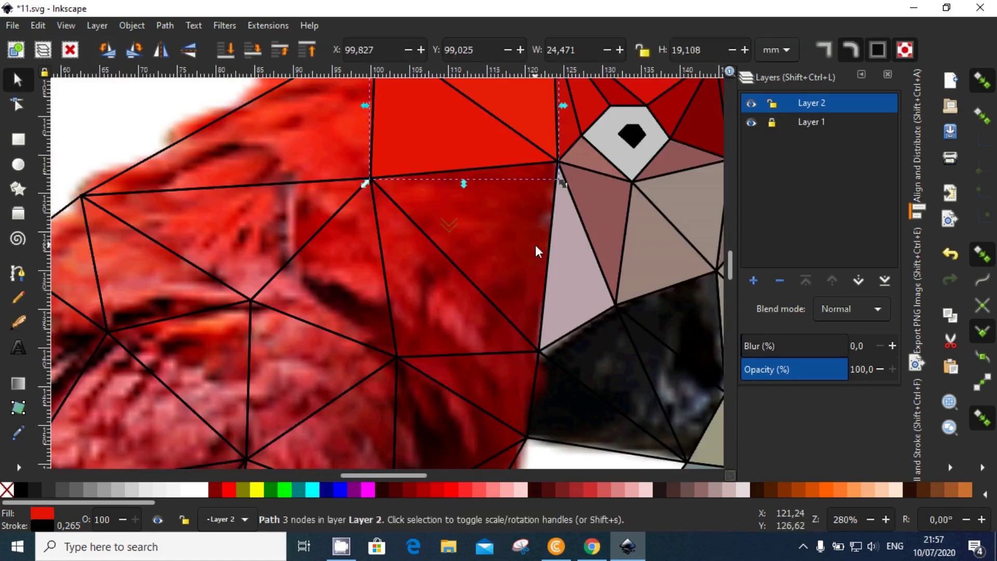
pyautogui.click(478, 170)
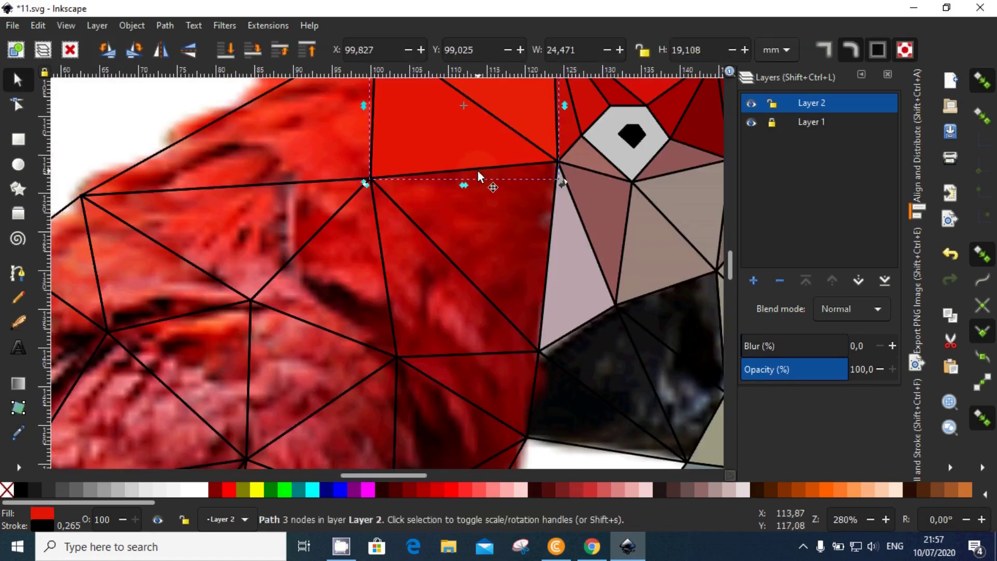
pyautogui.click(543, 249)
pyautogui.click(472, 270)
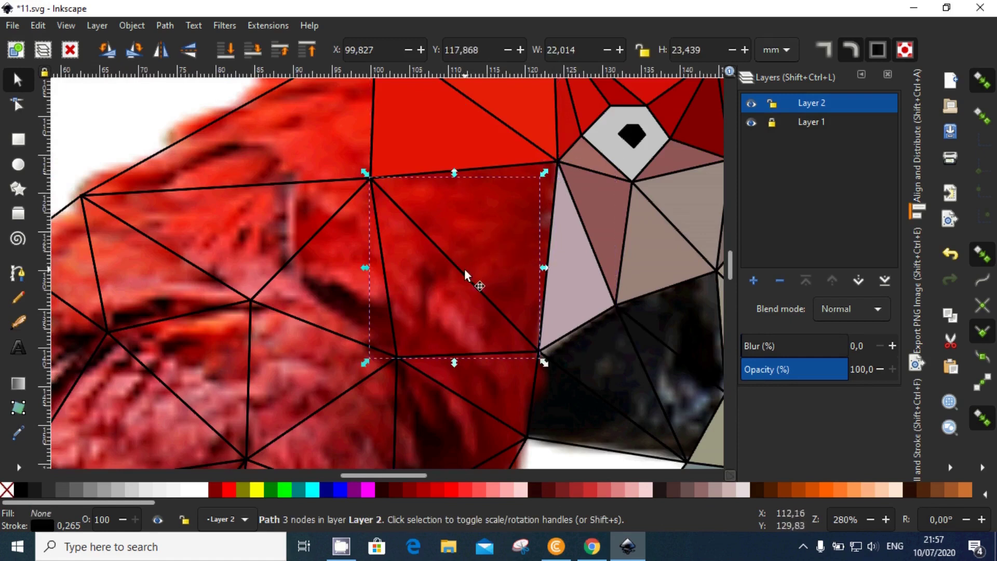
pyautogui.click(494, 166)
pyautogui.scroll(1, 512, 171)
pyautogui.press('Escape')
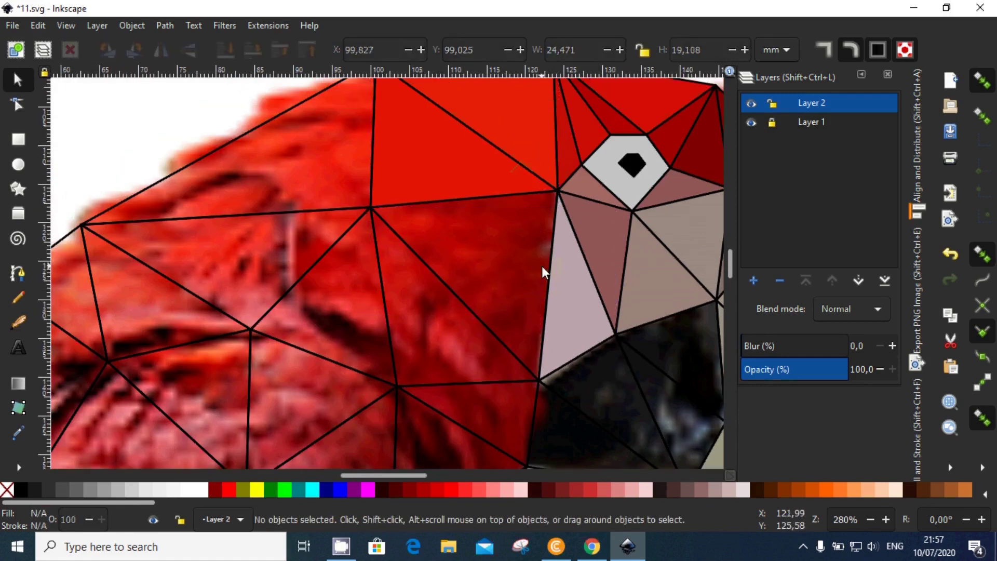
# Fill the lower red triangle with a darker sampled red, keeping the top triangle aligned
pyautogui.click(398, 208)
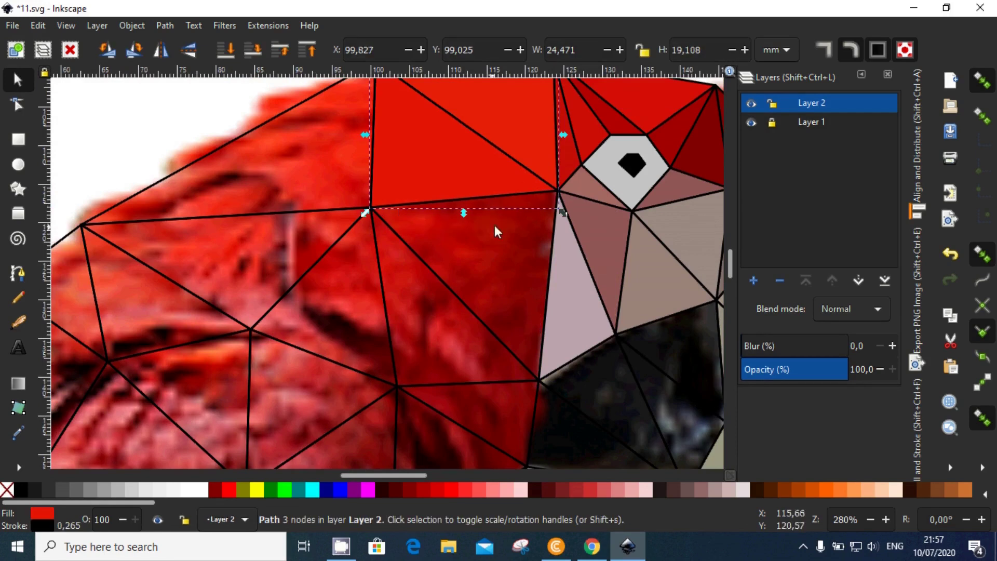
pyautogui.moveTo(474, 187); pyautogui.dragTo(421, 169)
pyautogui.click(496, 202)
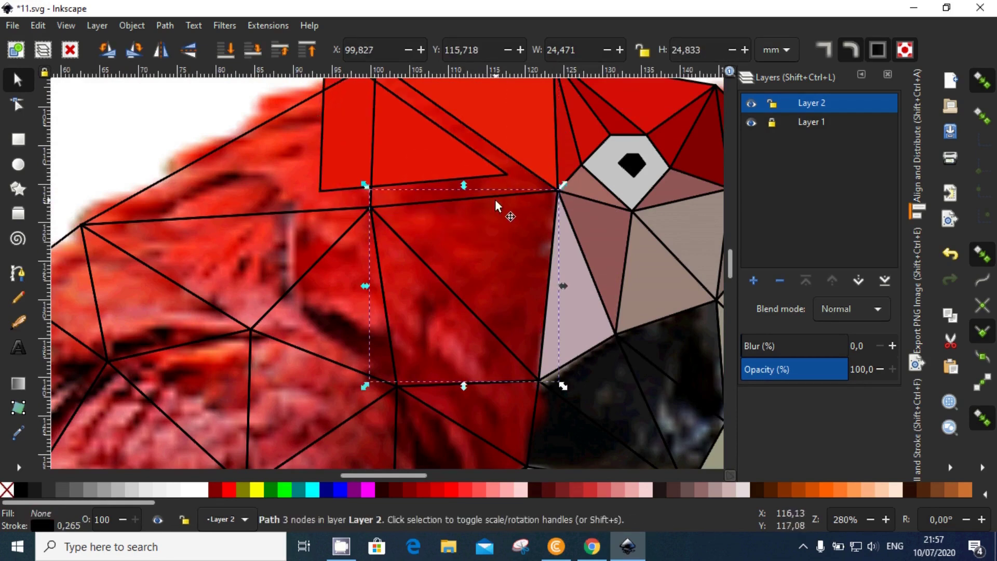
pyautogui.press('d')
pyautogui.click(487, 244)
pyautogui.press('s')
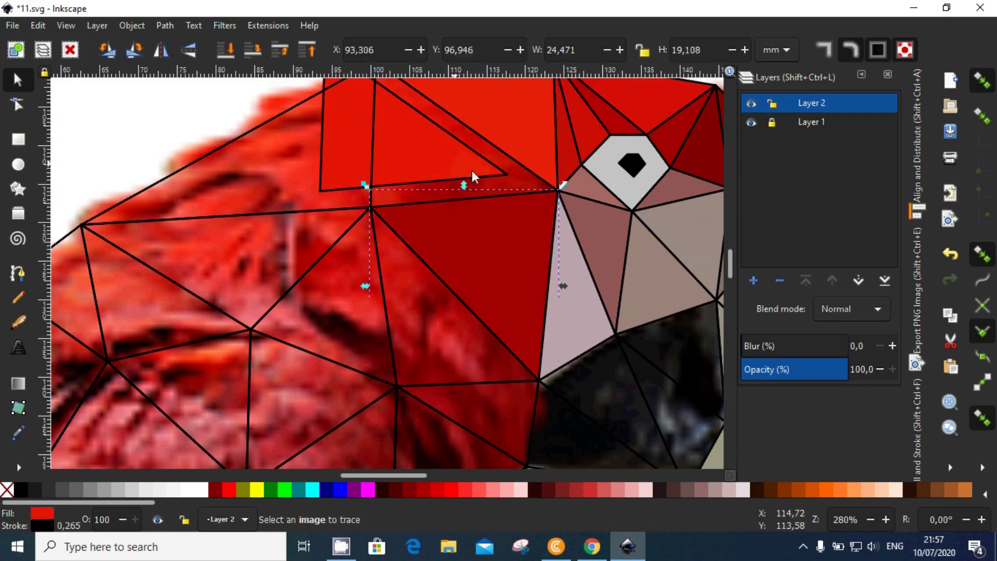
pyautogui.moveTo(472, 170); pyautogui.dragTo(492, 176)
# Fill the triangle on the left with a red sampled from the photo
pyautogui.scroll(3, 498, 212)
pyautogui.click(307, 180)
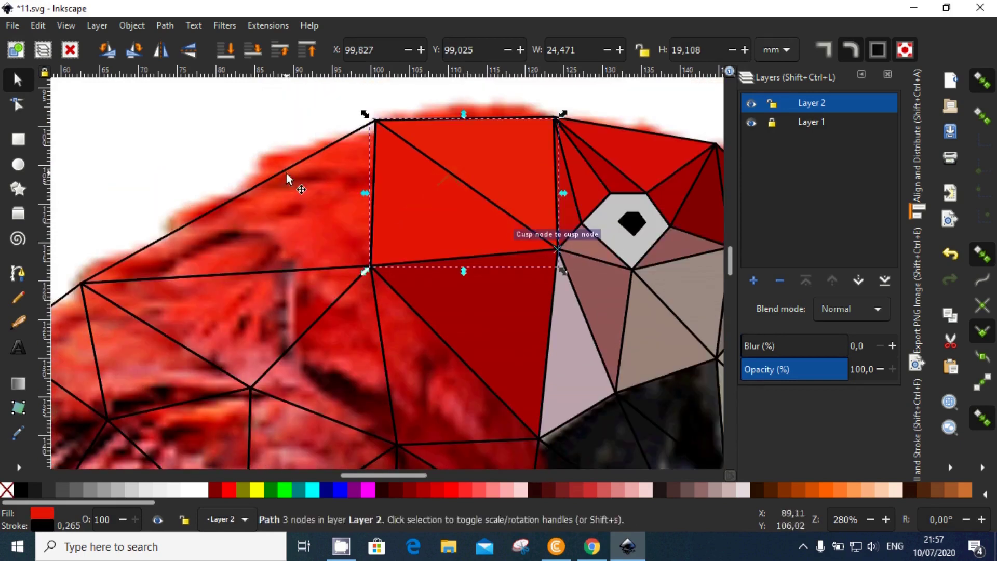
pyautogui.press('d')
pyautogui.click(320, 207)
pyautogui.press('s')
# Fill the triangle further down with a sampled dark red
pyautogui.scroll(-5, 421, 238)
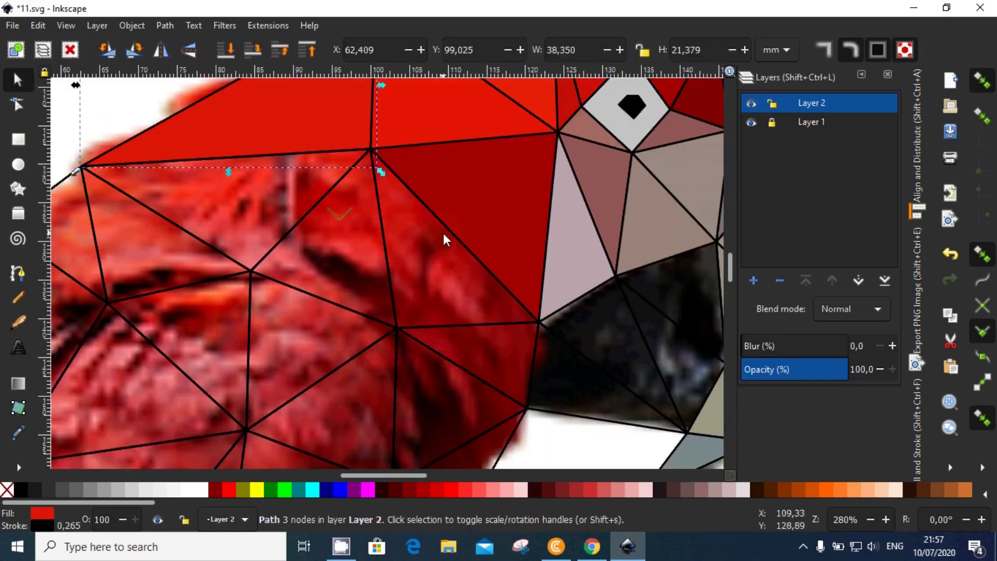
pyautogui.click(444, 239)
pyautogui.press('d')
pyautogui.click(452, 260)
pyautogui.scroll(-5, 453, 261)
pyautogui.press('s')
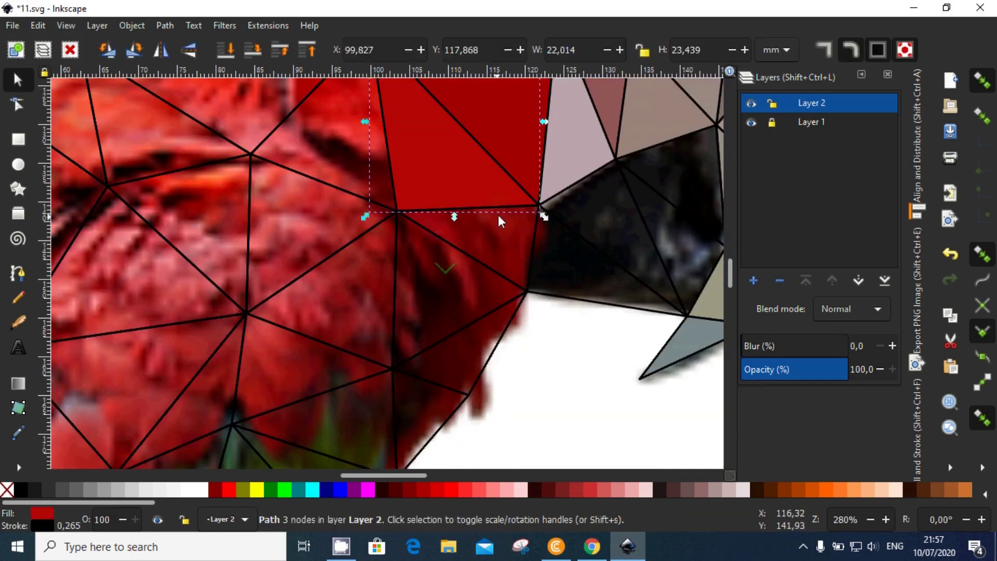
pyautogui.press('Escape')
# Fill the lower triangles near the beak with sampled dark red
pyautogui.click(509, 222)
pyautogui.press('d')
pyautogui.press('s')
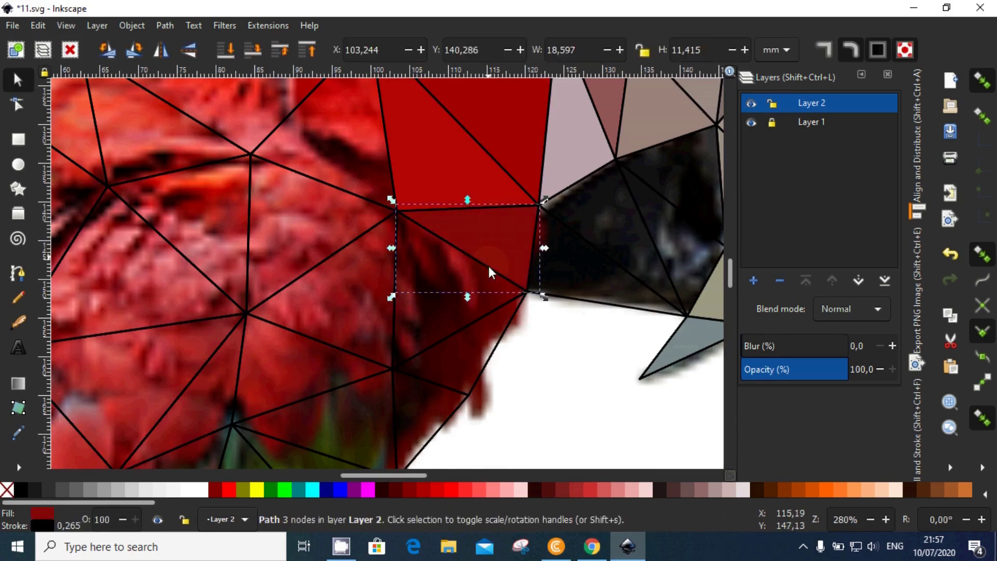
pyautogui.click(471, 270)
pyautogui.press('d')
pyautogui.scroll(-3, 468, 282)
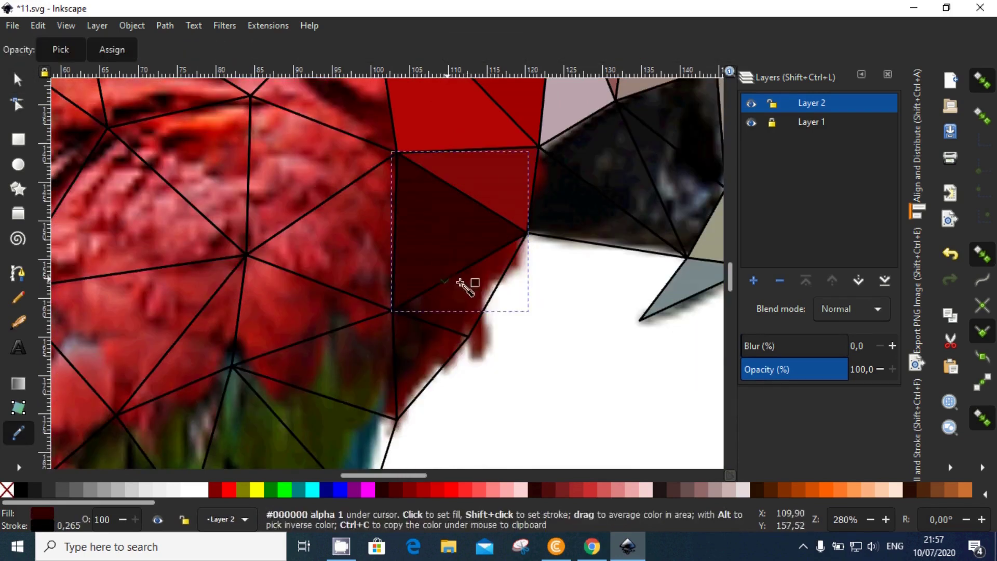
pyautogui.press('s')
pyautogui.click(493, 291)
pyautogui.press('d')
pyautogui.scroll(-3, 479, 289)
pyautogui.press('s')
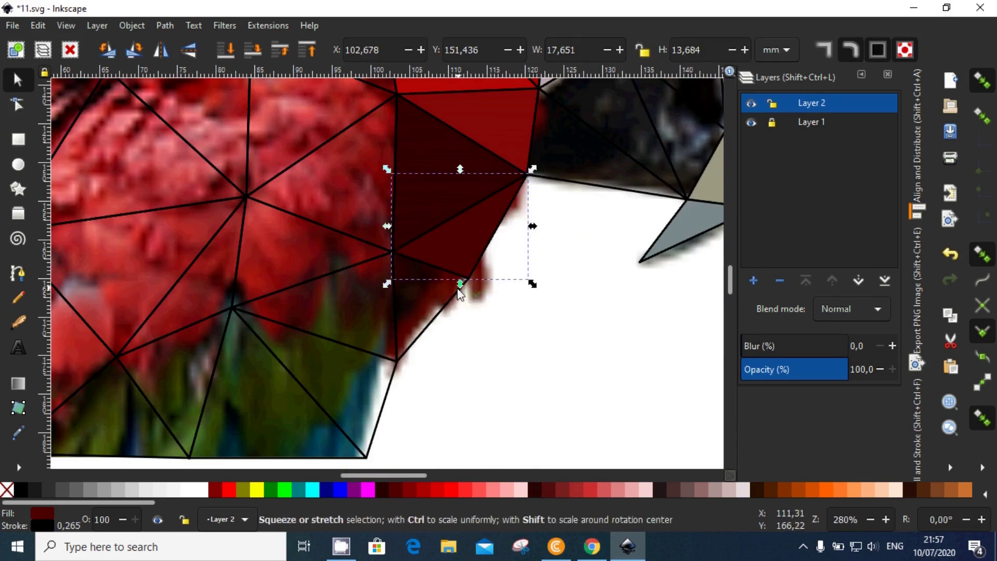
# Sample a photo colour for the next triangle down the neck
pyautogui.click(441, 307)
pyautogui.press('d')
pyautogui.hscroll(-5, 530, 338)
pyautogui.scroll(3, 507, 263)
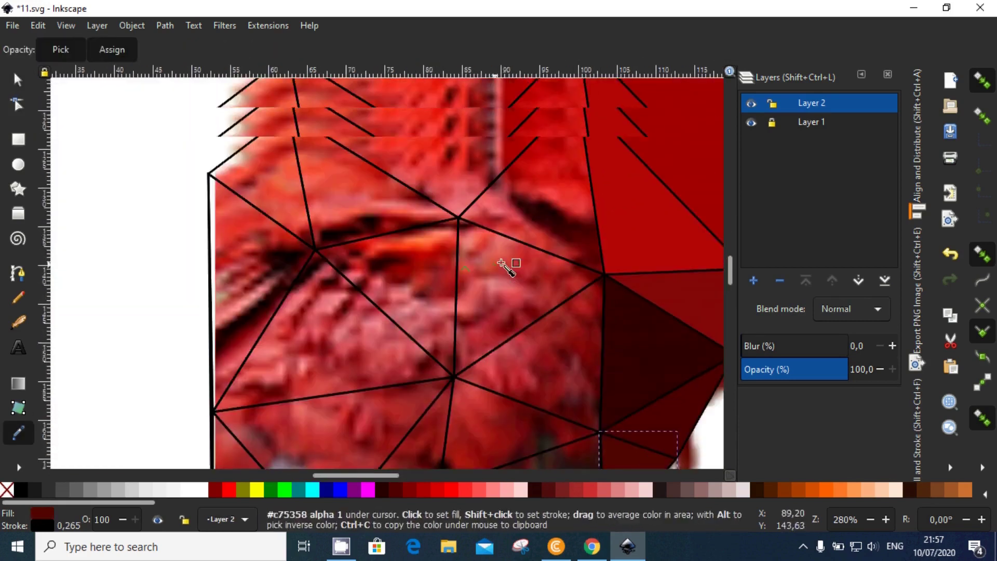
pyautogui.keyDown('ctrl'); pyautogui.scroll(-1, 534, 252); pyautogui.keyUp('ctrl')
# Fill the upper triangle at the back of the head with a brighter sampled red
pyautogui.press('s')
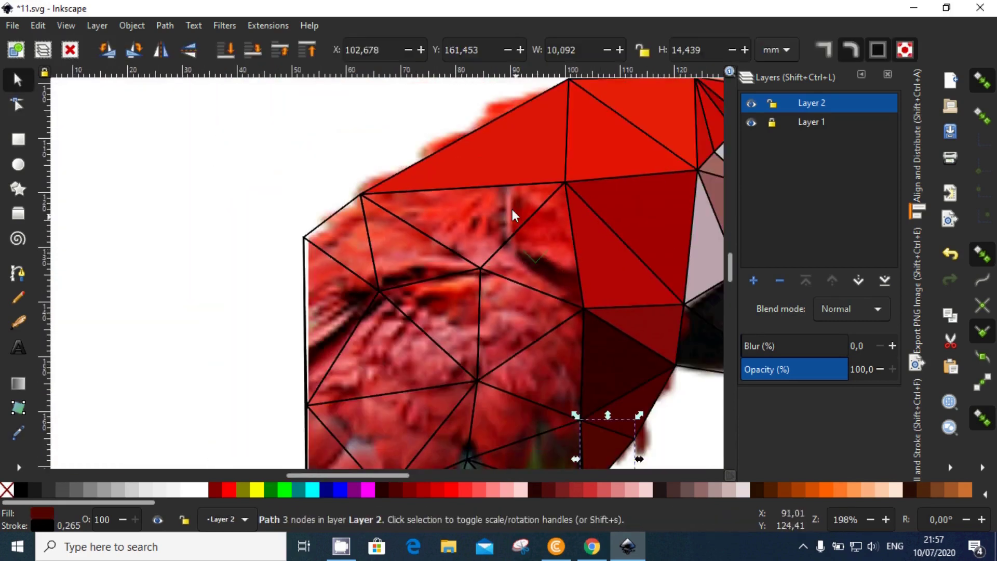
pyautogui.click(490, 197)
pyautogui.press('d')
pyautogui.click(483, 216)
pyautogui.press('s')
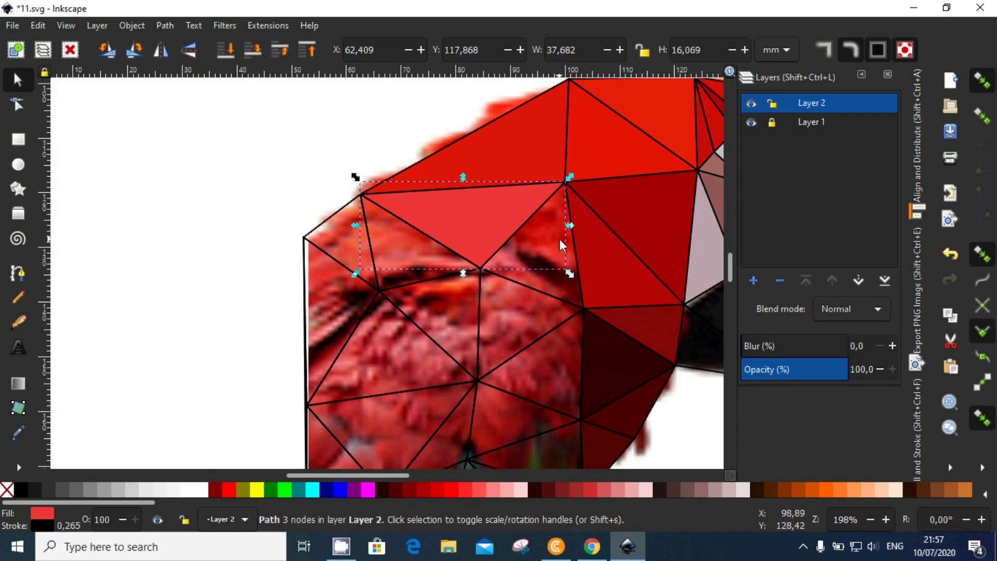
pyautogui.press('Escape')
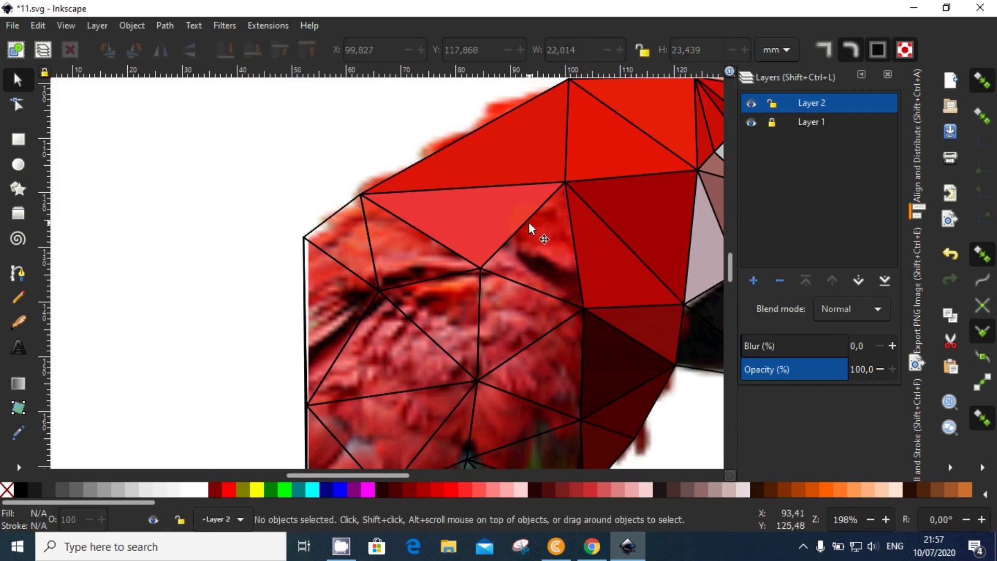
# Shift the right triangle slightly right and fill the middle triangle with the photo's red
pyautogui.click(530, 224)
pyautogui.click(539, 289)
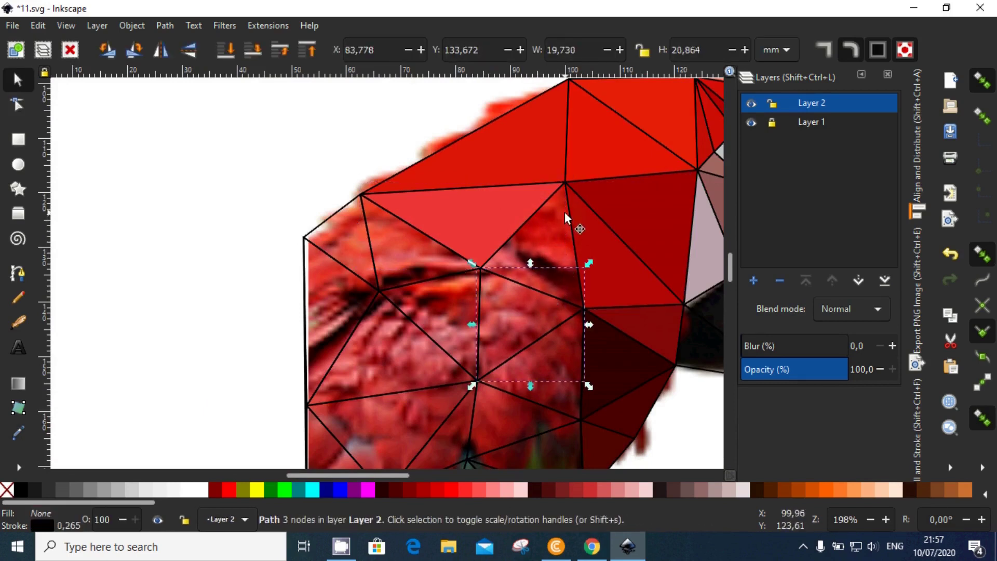
pyautogui.click(566, 211)
pyautogui.moveTo(585, 229); pyautogui.dragTo(610, 234)
pyautogui.click(571, 234)
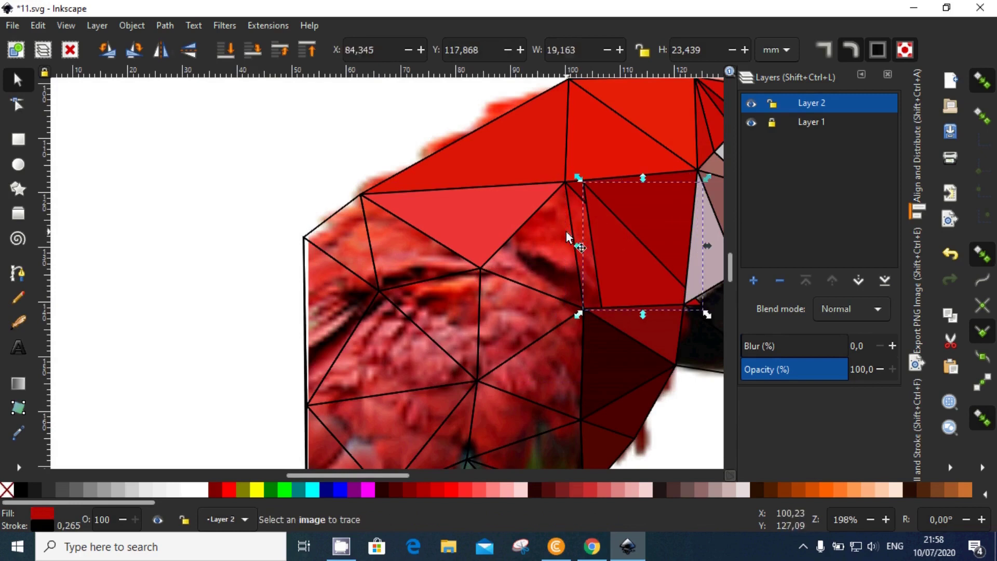
pyautogui.press('d')
pyautogui.click(566, 235)
pyautogui.press('s')
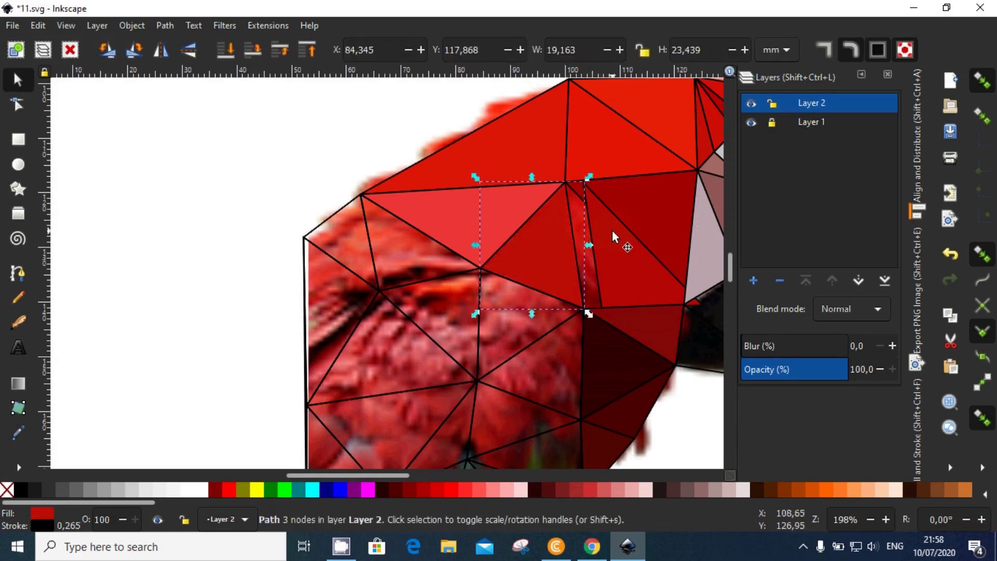
# Fill the left triangle with a sampled orange-red
pyautogui.click(612, 232)
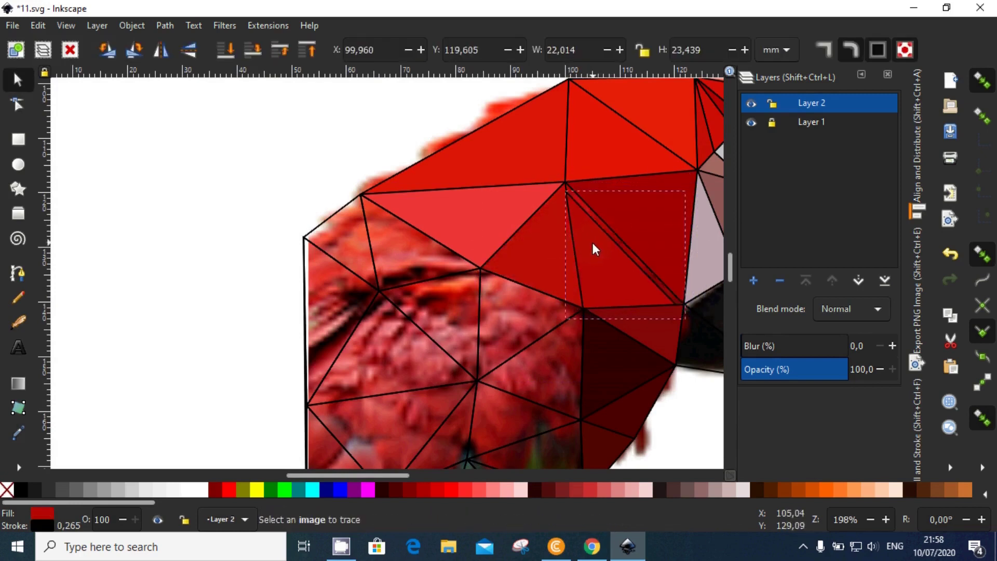
pyautogui.press('Escape')
pyautogui.click(405, 232)
pyautogui.press('d')
pyautogui.press('s')
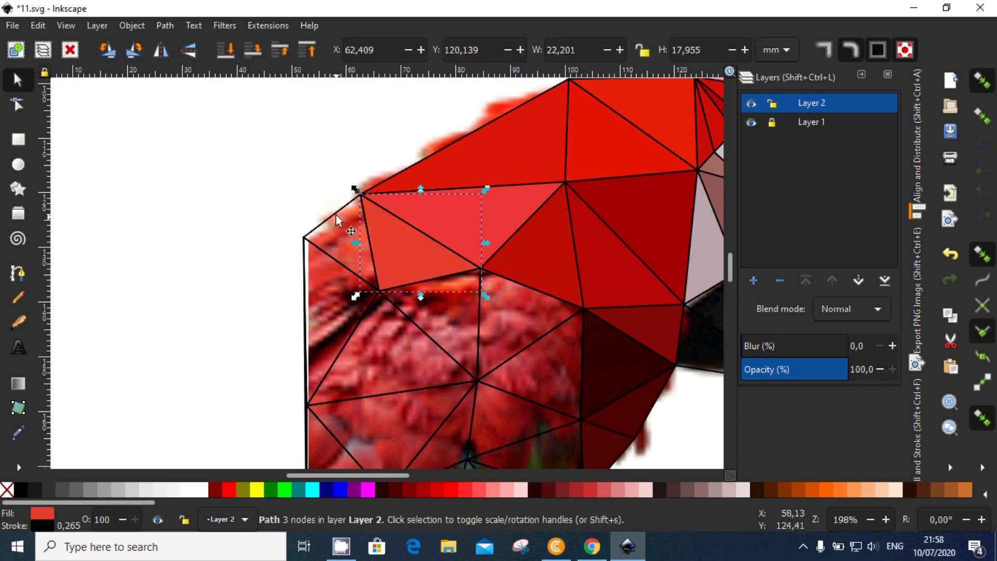
# Fill the thin left-edge sliver with sampled red, settling on a lighter red
pyautogui.click(343, 224)
pyautogui.press('d')
pyautogui.press('s')
pyautogui.click(303, 311)
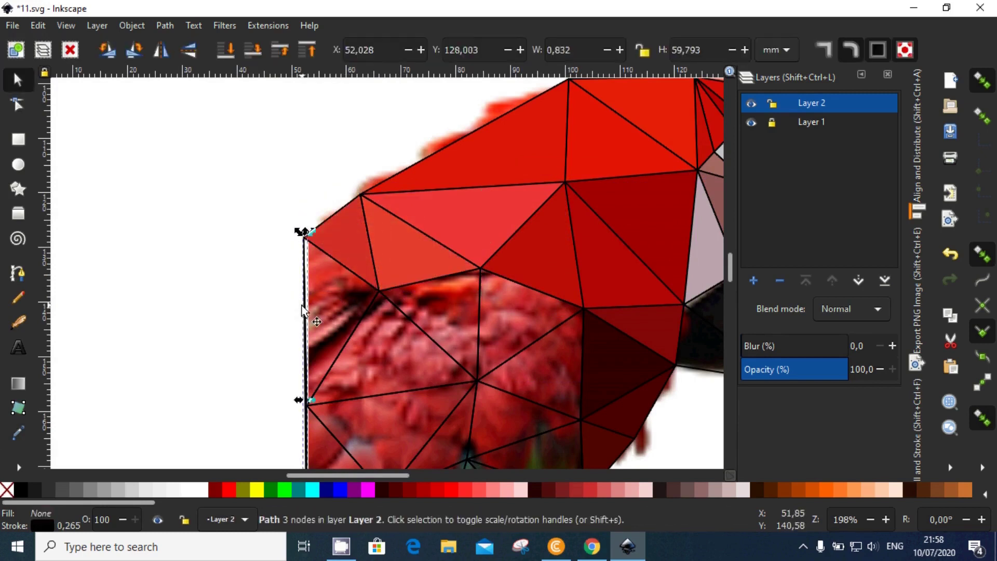
pyautogui.press('d')
pyautogui.click(330, 310)
pyautogui.click(333, 296)
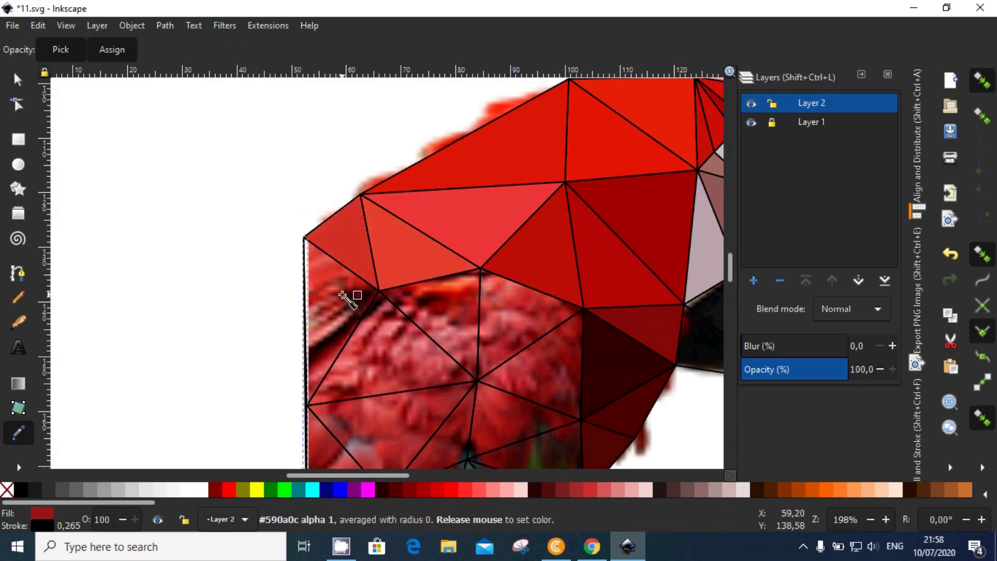
pyautogui.press('s')
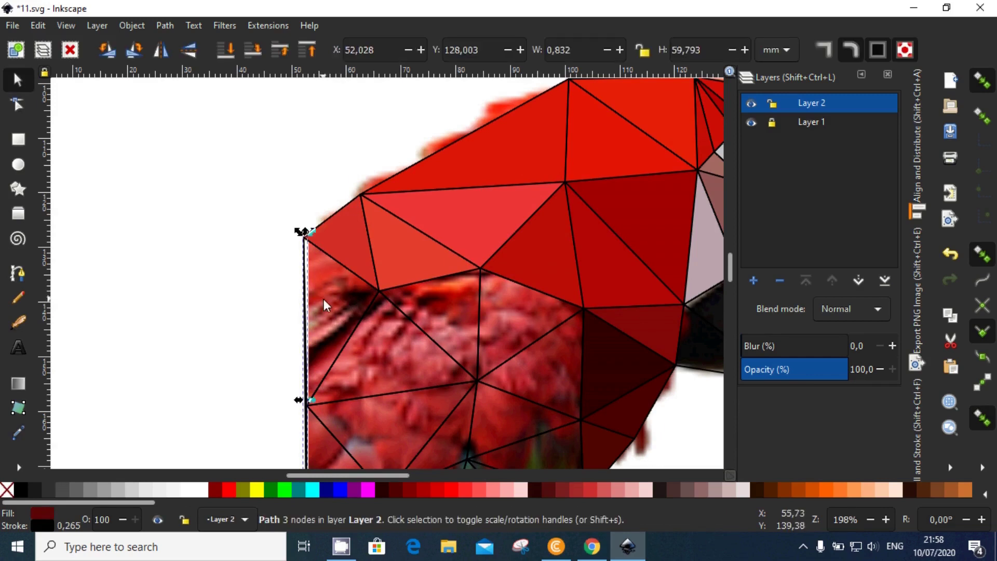
pyautogui.press('d')
pyautogui.click(315, 294)
pyautogui.press('s')
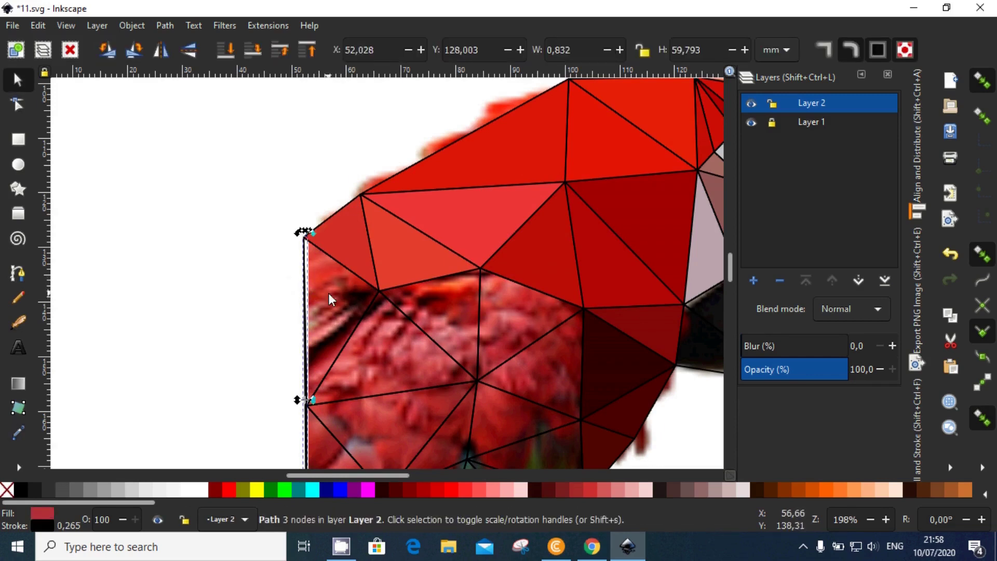
pyautogui.press('Escape')
# Nudge the thin edge sliver leftward, delete it, then restore it with undo
pyautogui.click(345, 271)
pyautogui.press('d')
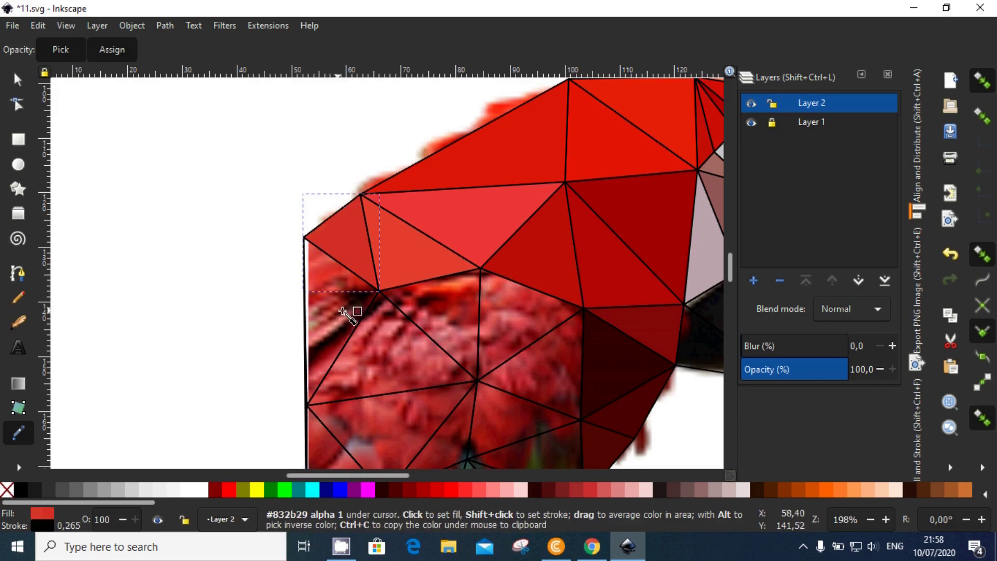
pyautogui.scroll(2, 344, 314)
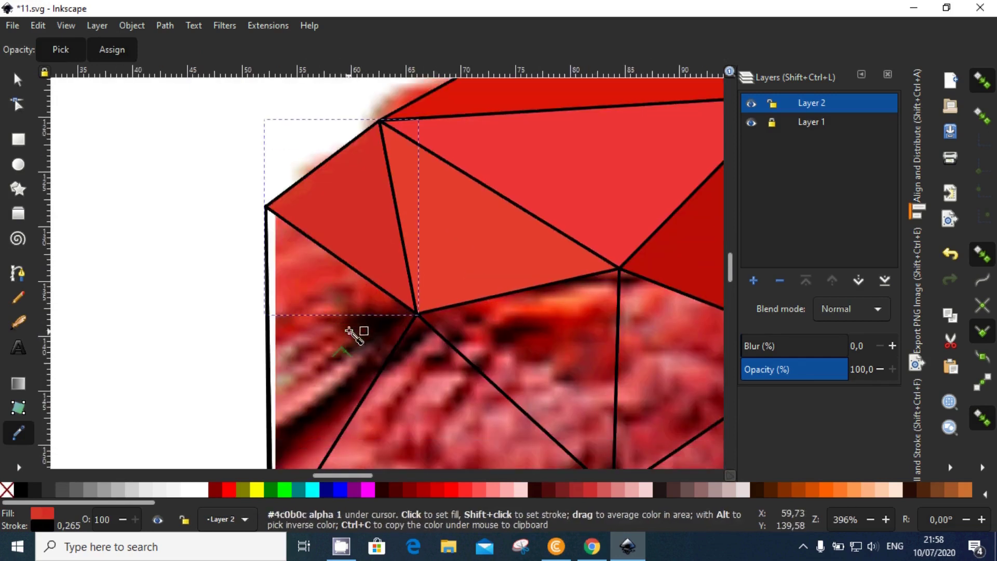
pyautogui.press('s')
pyautogui.click(375, 367)
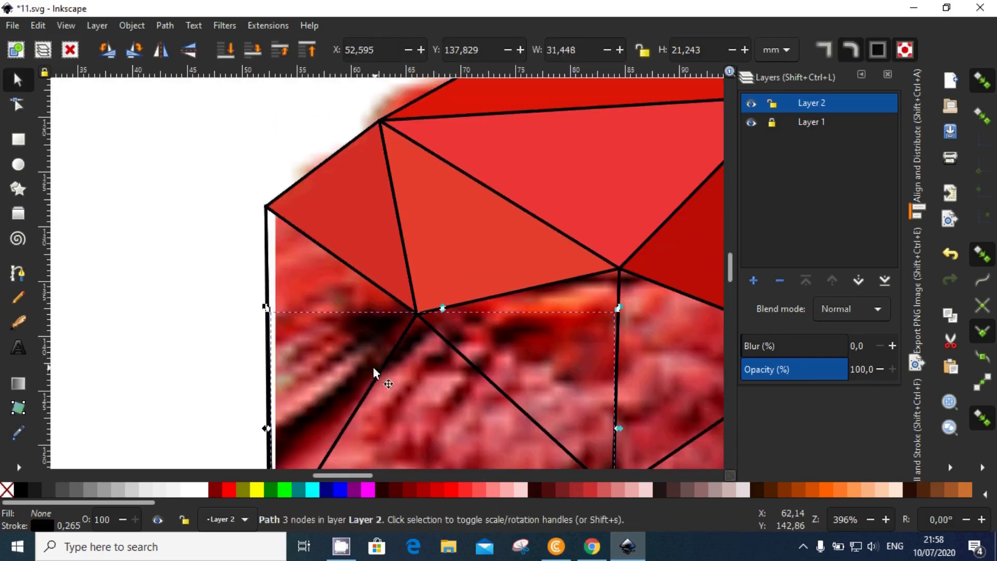
pyautogui.scroll(-1, 304, 295)
pyautogui.moveTo(273, 246)
pyautogui.mouseDown()
pyautogui.moveTo(235, 255)
pyautogui.moveTo(249, 267)
pyautogui.mouseUp()
pyautogui.press('Delete')
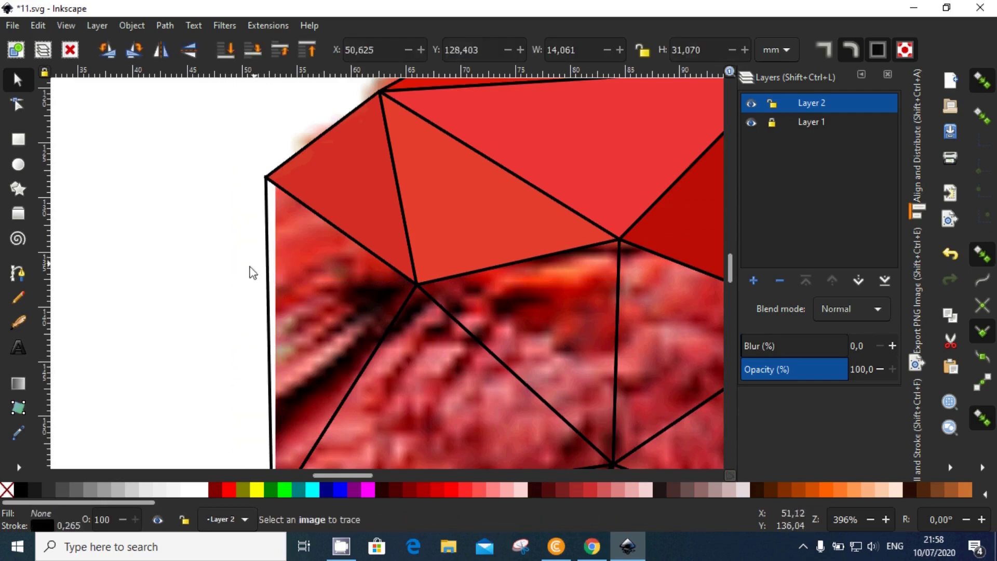
pyautogui.hotkey('ctrl', 'z')
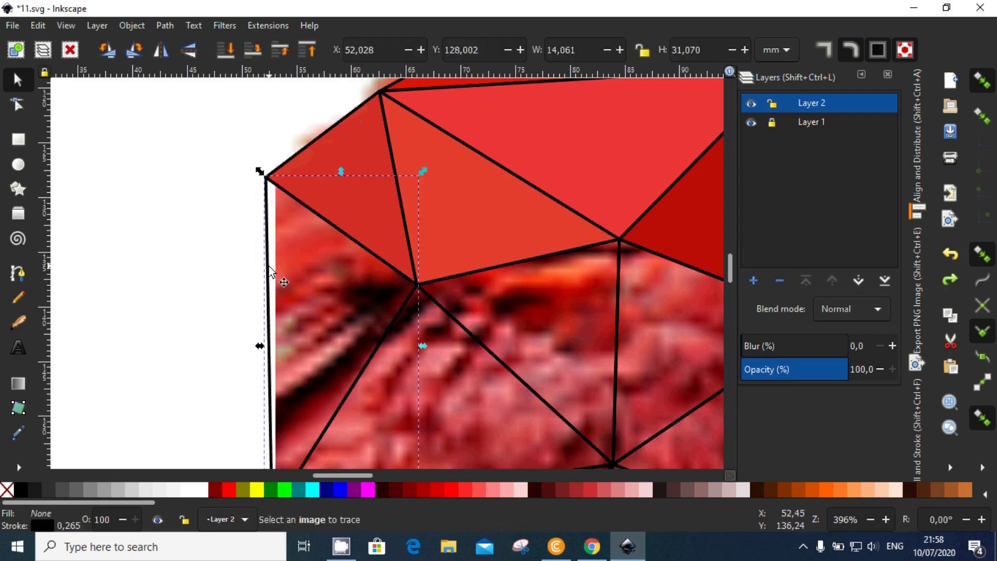
# Fill the empty left triangle with a sampled red
pyautogui.press('d')
pyautogui.click(297, 268)
pyautogui.press('d')
pyautogui.scroll(-3, 322, 269)
pyautogui.scroll(-3, 364, 260)
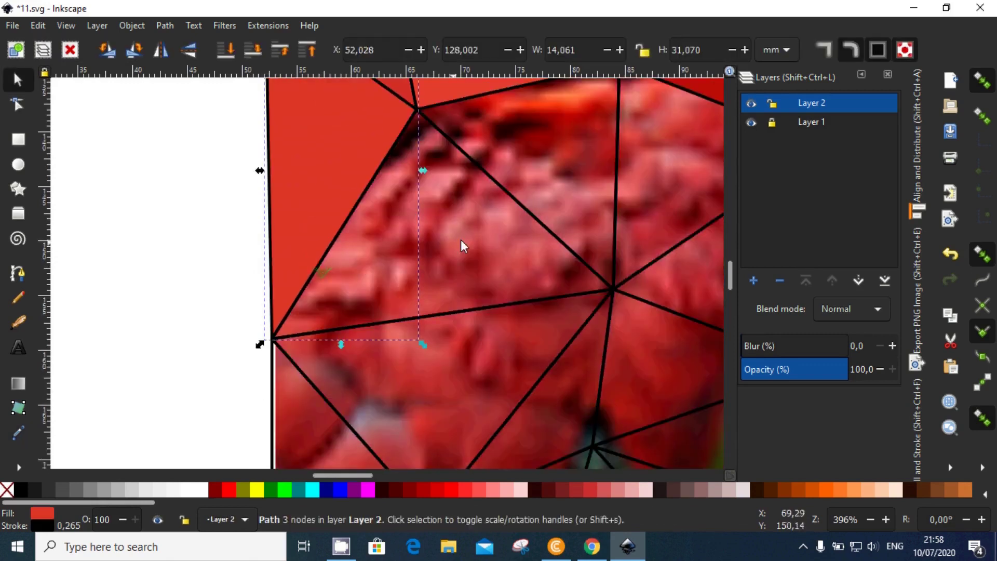
pyautogui.keyDown('ctrl'); pyautogui.scroll(2, 461, 239); pyautogui.keyUp('ctrl')
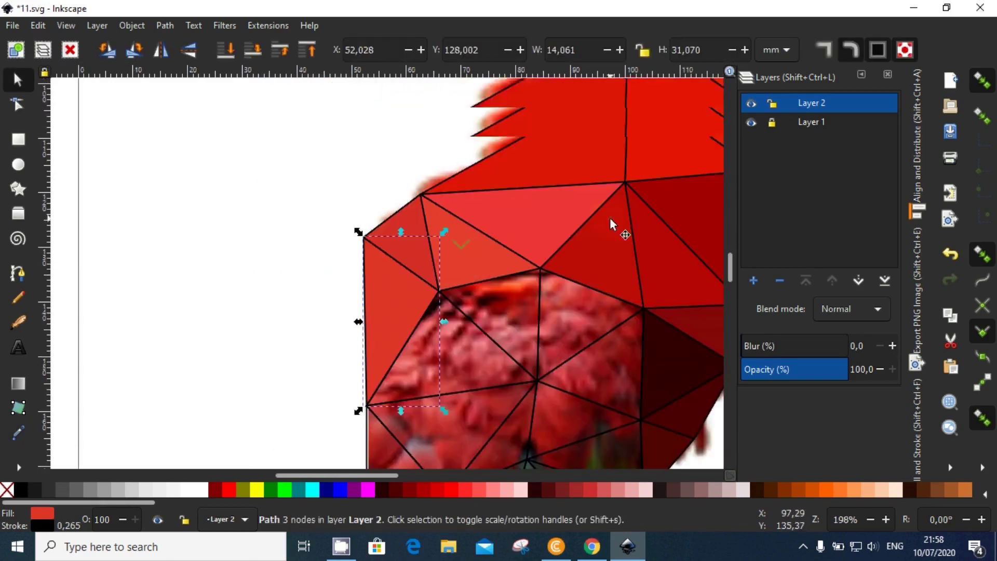
# Fill the empty triangle on the right with a darker red instead of pale pink
pyautogui.click(505, 279)
pyautogui.click(532, 313)
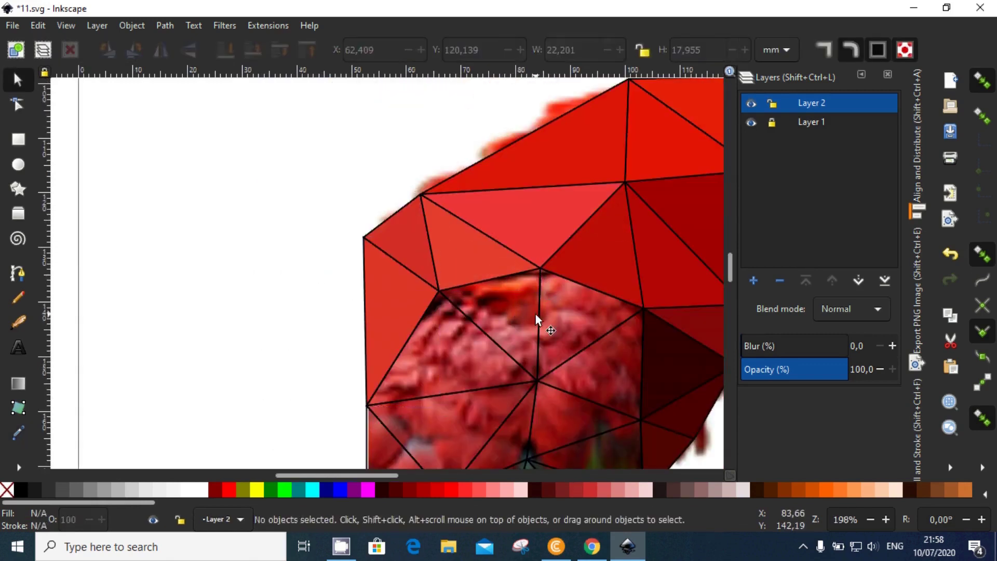
pyautogui.press('d')
pyautogui.click(564, 315)
pyautogui.press('s')
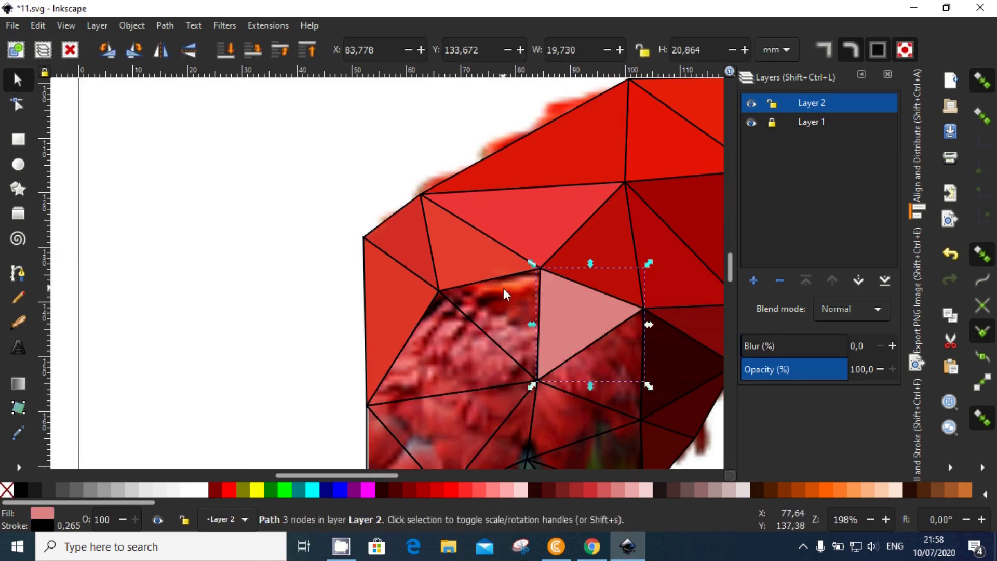
pyautogui.hotkey('ctrl', 'z')
pyautogui.press('d')
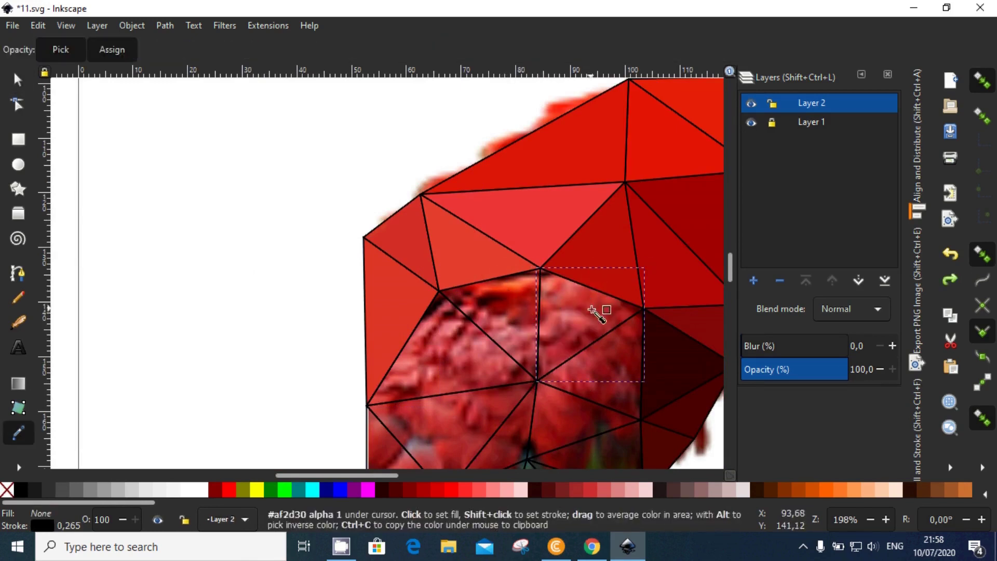
pyautogui.click(601, 324)
pyautogui.press('s')
# Move the upper-left triangle up-left onto the head outline
pyautogui.click(499, 282)
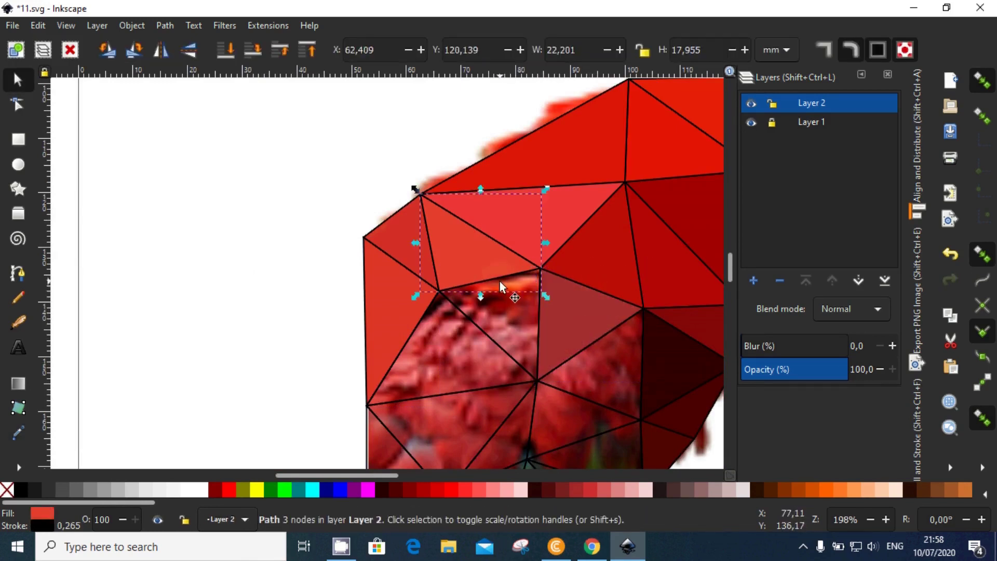
pyautogui.moveTo(495, 271); pyautogui.dragTo(479, 257)
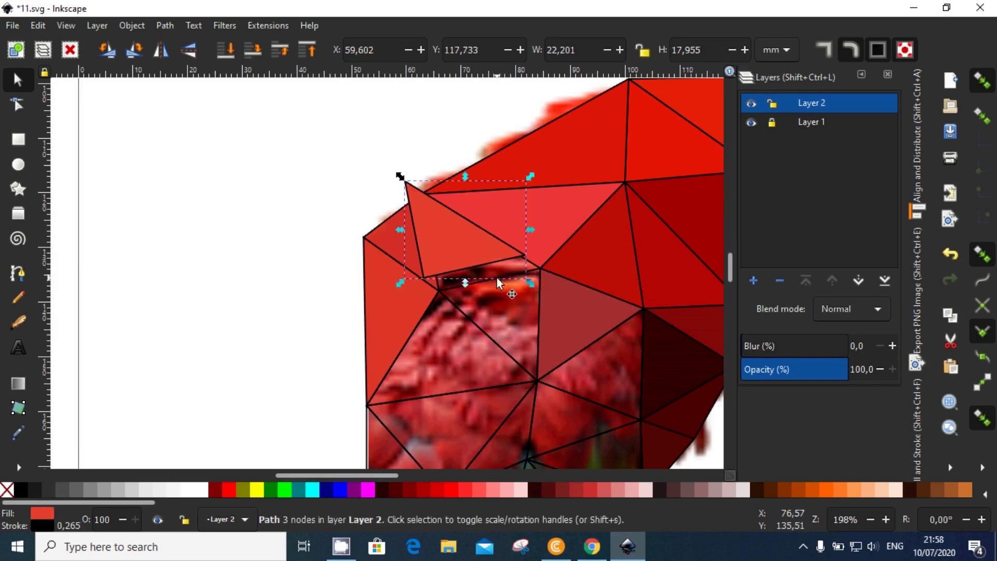
pyautogui.click(497, 284)
pyautogui.press('d')
pyautogui.press('s')
pyautogui.click(473, 266)
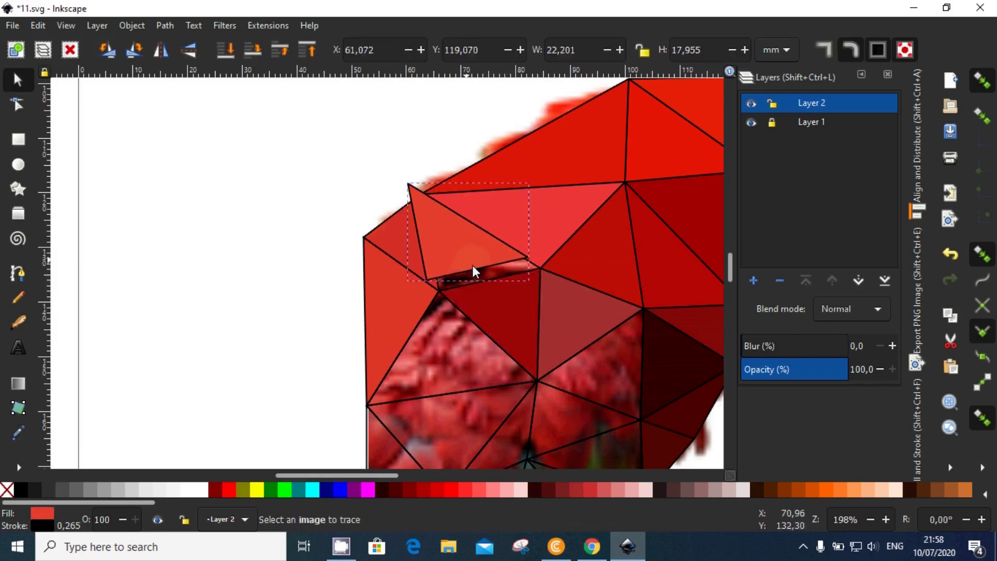
pyautogui.moveTo(473, 266); pyautogui.dragTo(478, 271)
pyautogui.scroll(-3, 479, 276)
pyautogui.press('Escape')
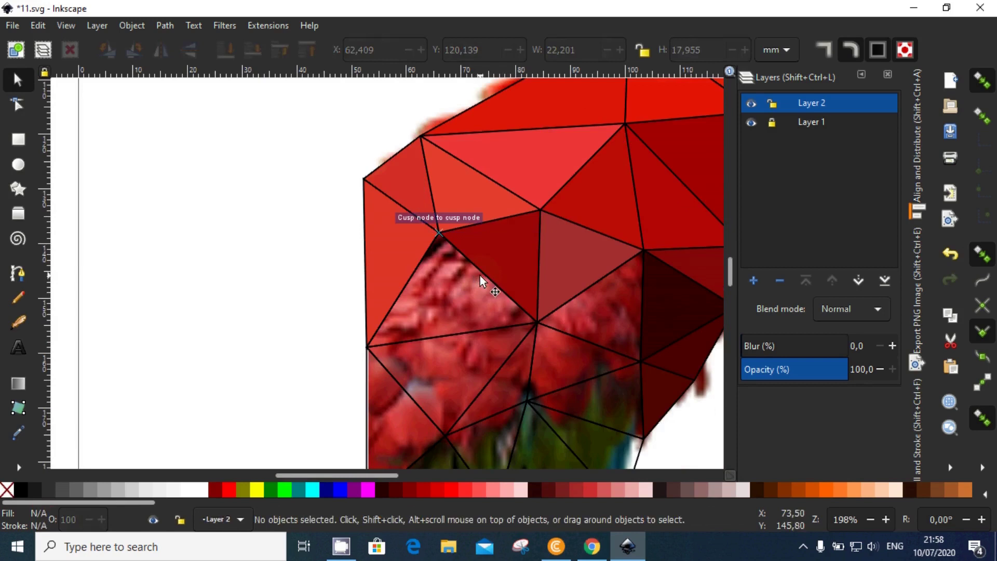
# Fill the lower-left triangle with the averaged dark red instead of pink
pyautogui.click(480, 275)
pyautogui.press('d')
pyautogui.click(471, 290)
pyautogui.press('s')
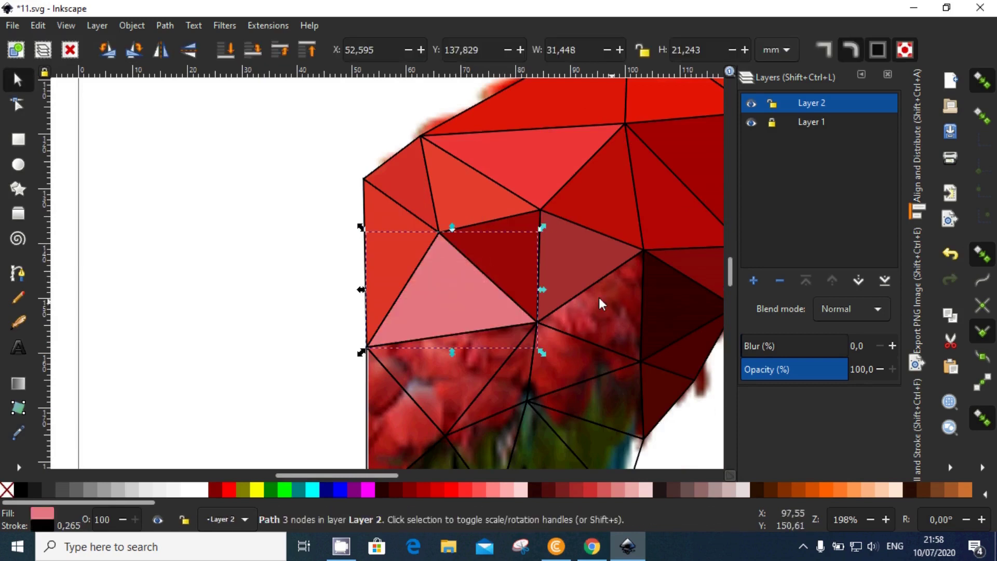
pyautogui.hotkey('ctrl', 'z')
pyautogui.press('d')
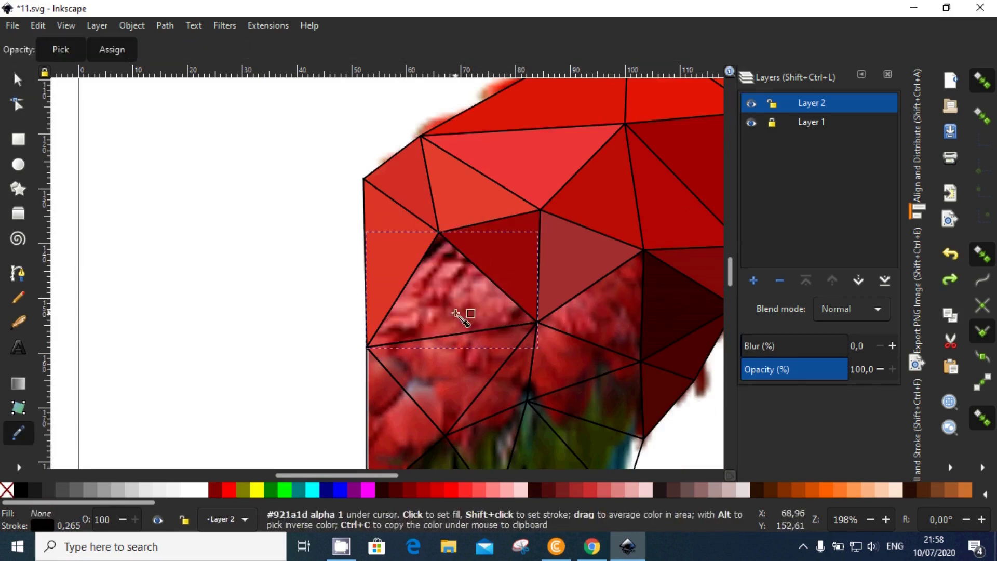
pyautogui.moveTo(467, 311); pyautogui.dragTo(472, 319)
pyautogui.press('s')
# Fill the right-hand triangle with a sampled red
pyautogui.click(608, 290)
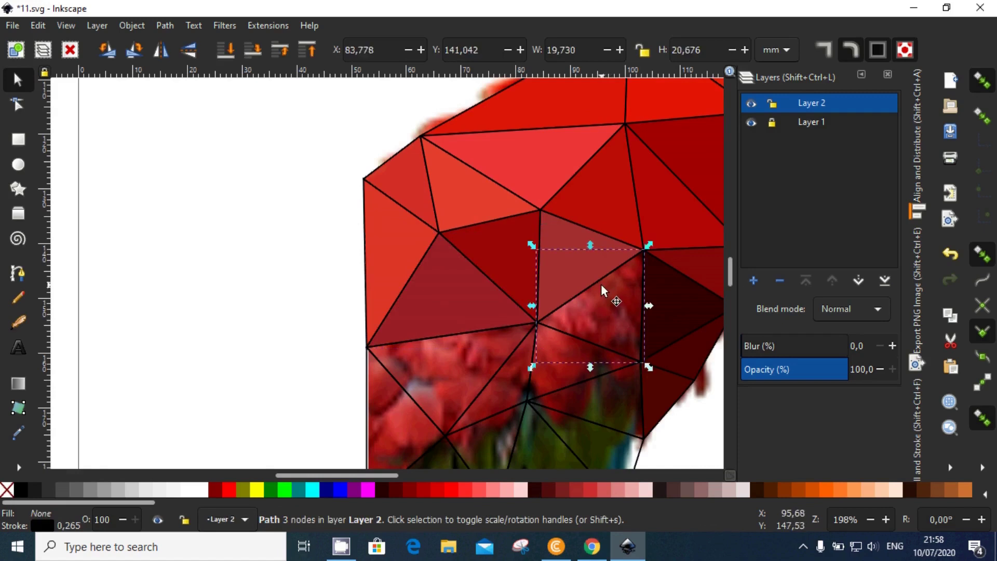
pyautogui.press('d')
pyautogui.click(610, 310)
pyautogui.scroll(-3, 610, 310)
# Fill the lower-left neck triangles with red sampled from the photo using the Dropper
pyautogui.press('s')
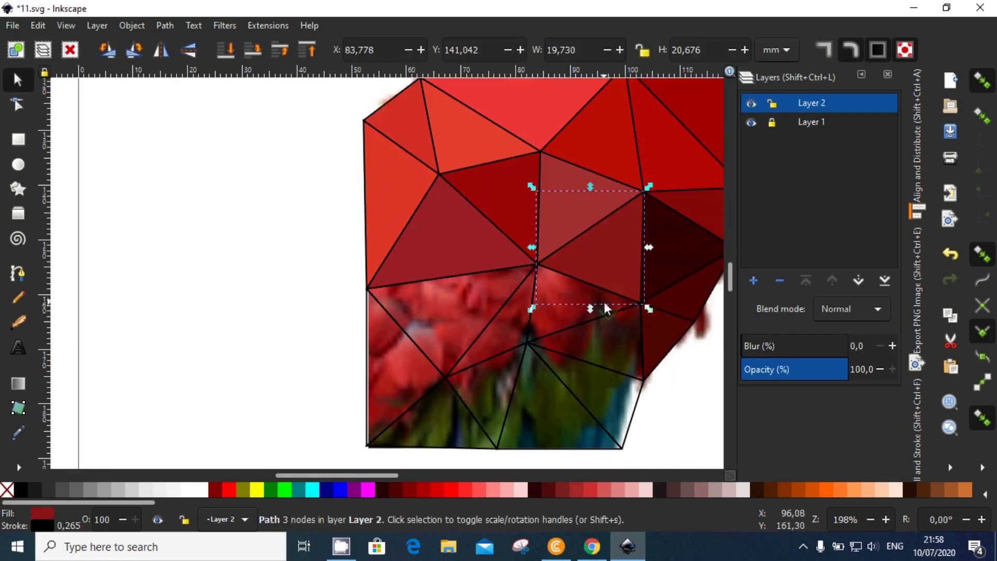
pyautogui.press('d')
pyautogui.press('s')
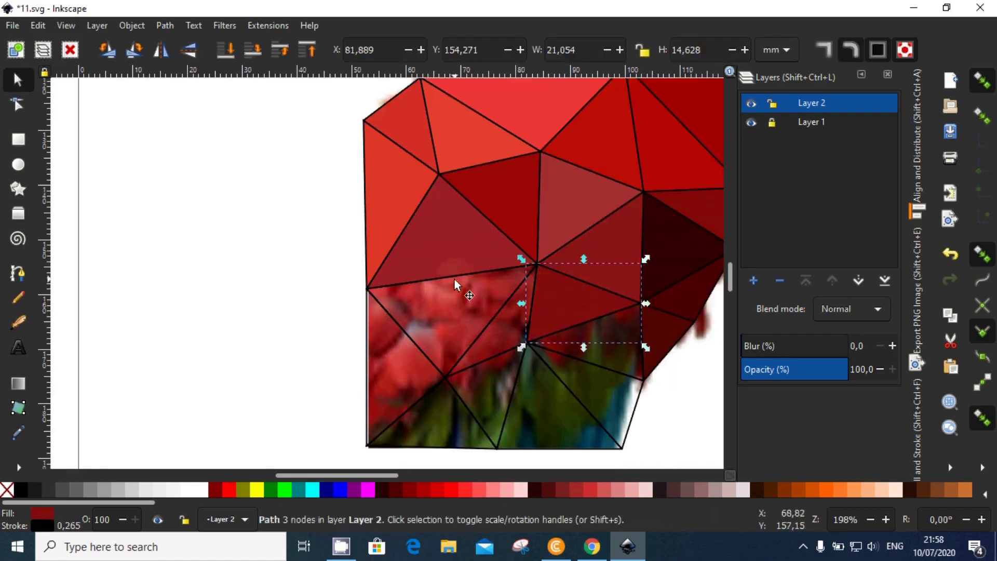
pyautogui.click(468, 307)
pyautogui.press('d')
pyautogui.click(467, 310)
pyautogui.press('s')
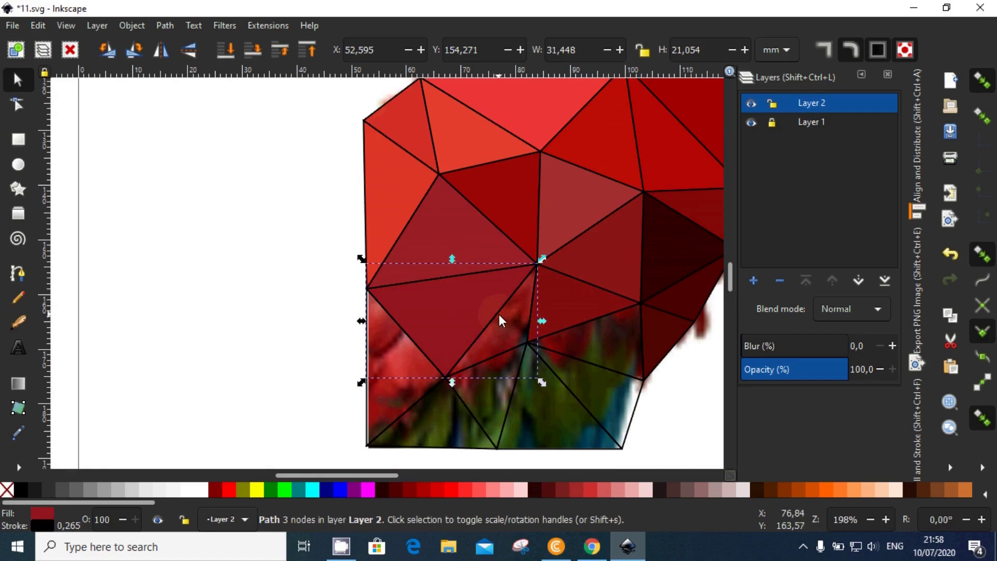
pyautogui.press('d')
pyautogui.click(506, 326)
# Give the next lower-left triangle an averaged dark red, replacing a lighter red fill
pyautogui.press('s')
pyautogui.click(391, 327)
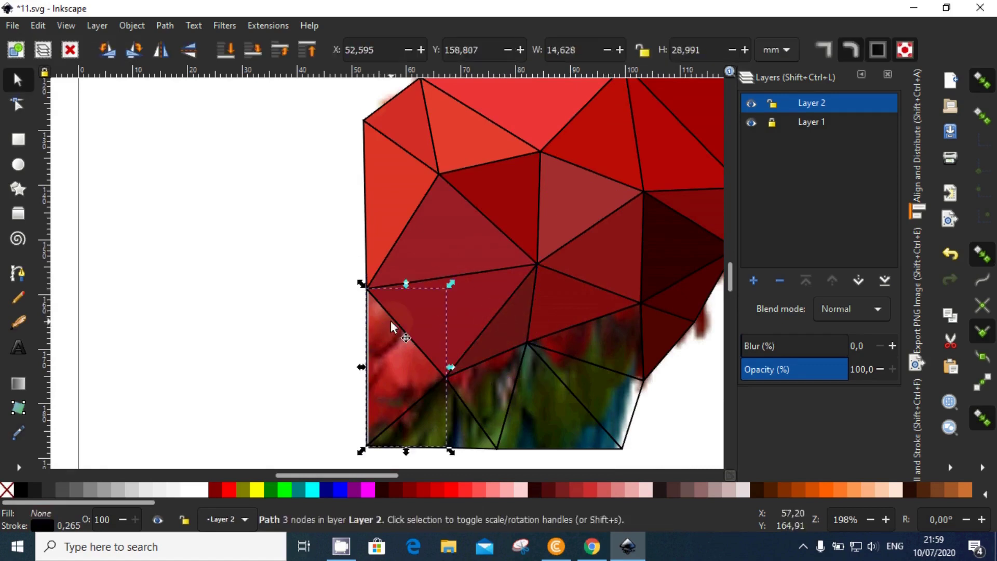
pyautogui.press('d')
pyautogui.click(408, 350)
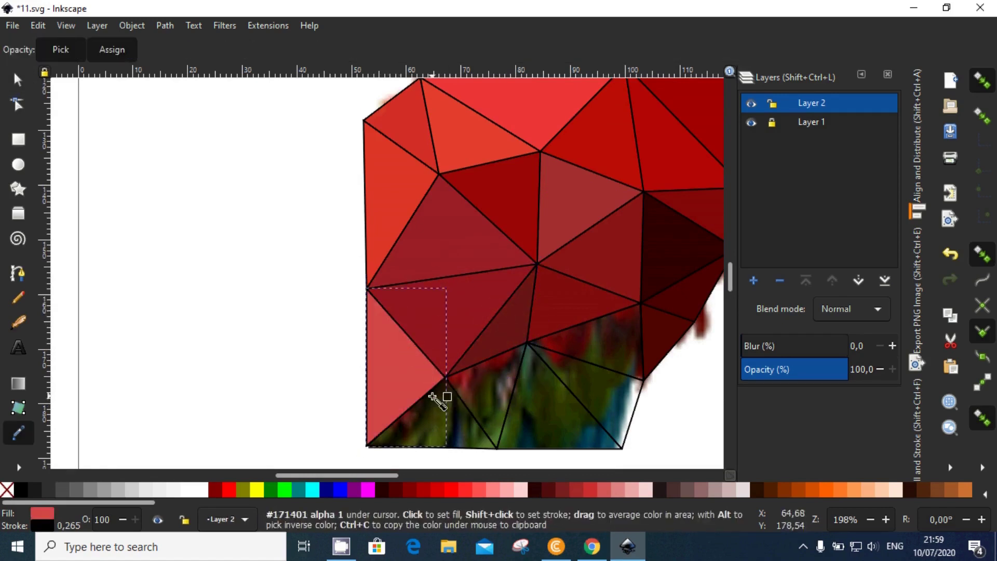
pyautogui.hotkey('ctrl', 'z')
pyautogui.moveTo(403, 383); pyautogui.dragTo(394, 391)
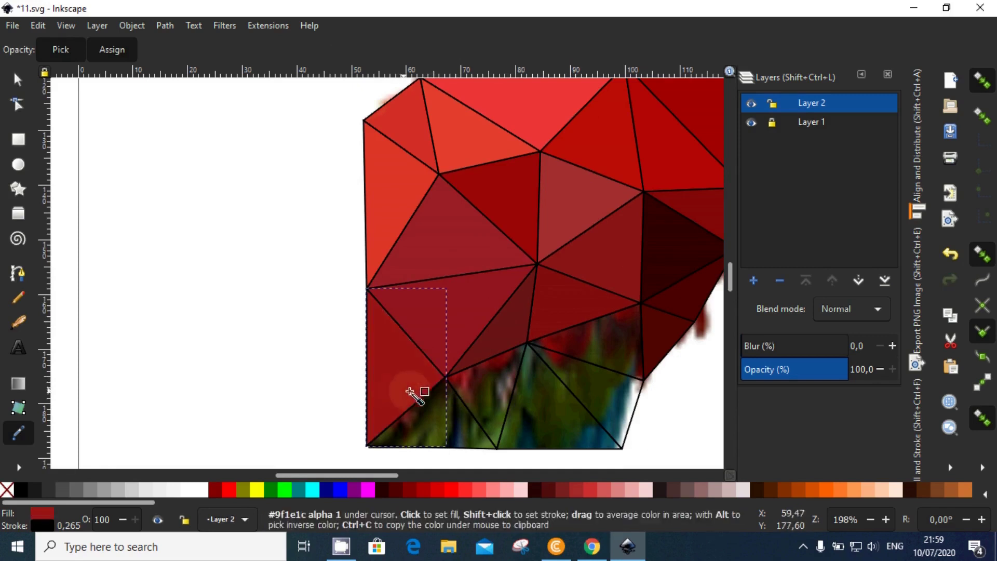
pyautogui.press('s')
# Fill the bottom-left and adjacent neck triangles with olive sampled from the photo
pyautogui.click(467, 413)
pyautogui.press('d')
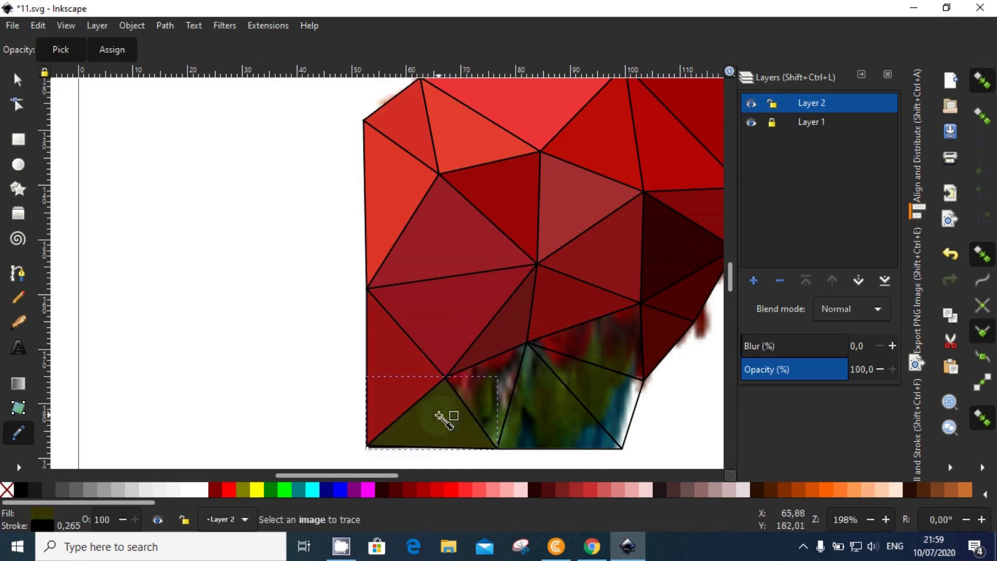
pyautogui.press('s')
pyautogui.click(496, 359)
pyautogui.press('d')
pyautogui.click(495, 383)
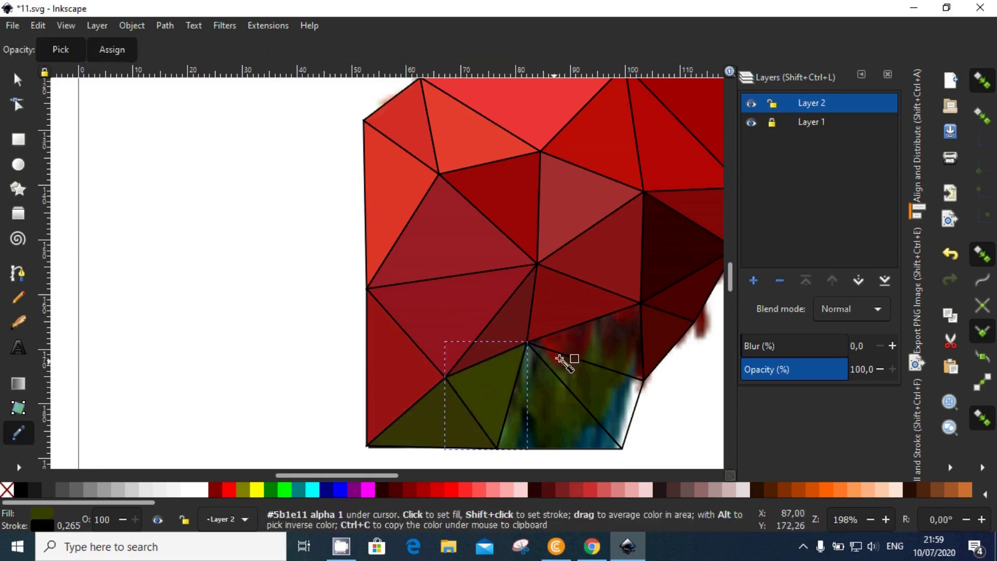
pyautogui.press('s')
pyautogui.click(600, 338)
pyautogui.press('d')
# Fill the lower-right and middle lower triangles with sampled dark and teal colours
pyautogui.press('s')
pyautogui.click(573, 359)
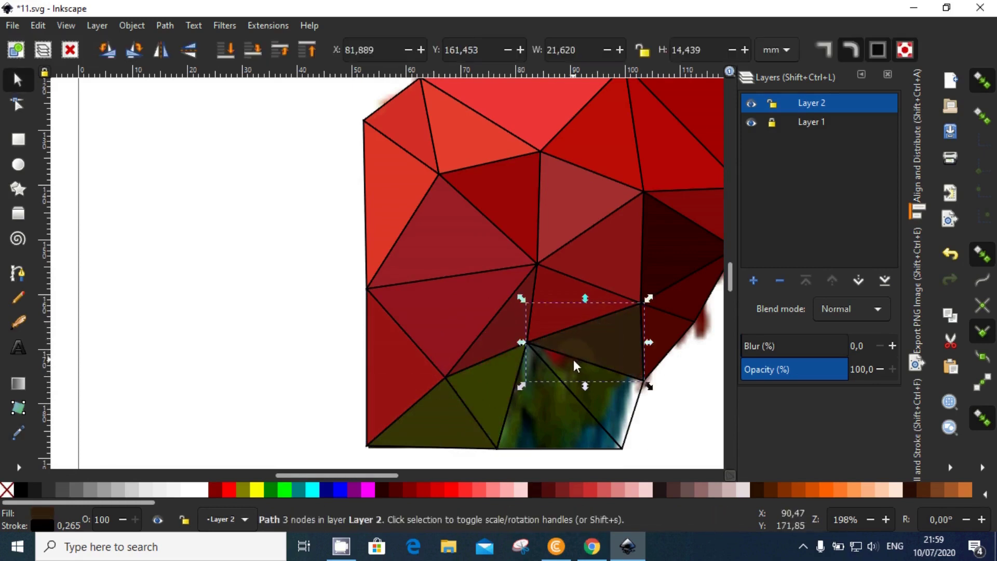
pyautogui.press('d')
pyautogui.click(616, 410)
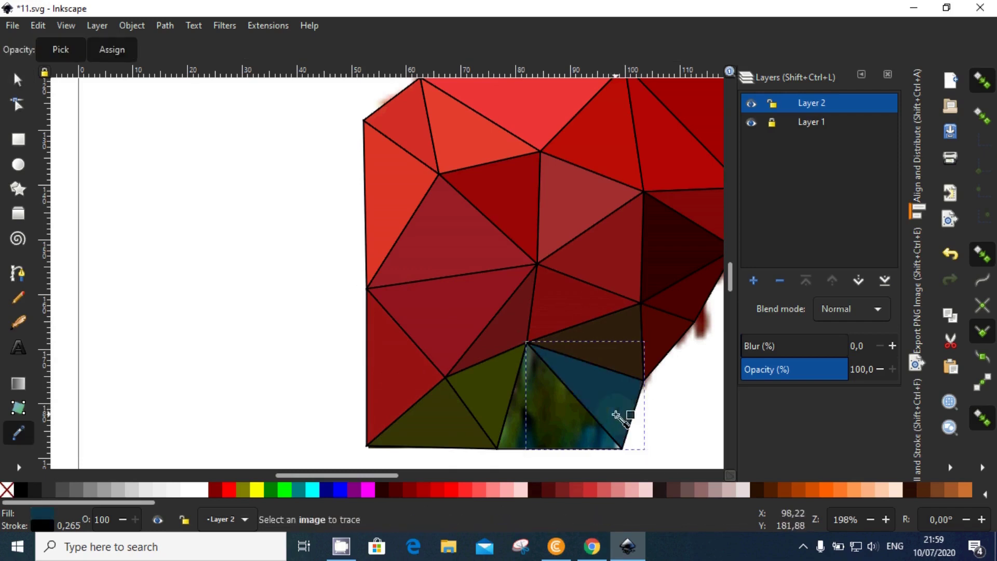
pyautogui.press('s')
pyautogui.click(575, 401)
pyautogui.press('d')
pyautogui.click(587, 436)
# Zoom to the beak and fill its dark lower triangle with a darker sampled colour
pyautogui.keyDown('ctrl'); pyautogui.scroll(-1, 584, 416); pyautogui.keyUp('ctrl')
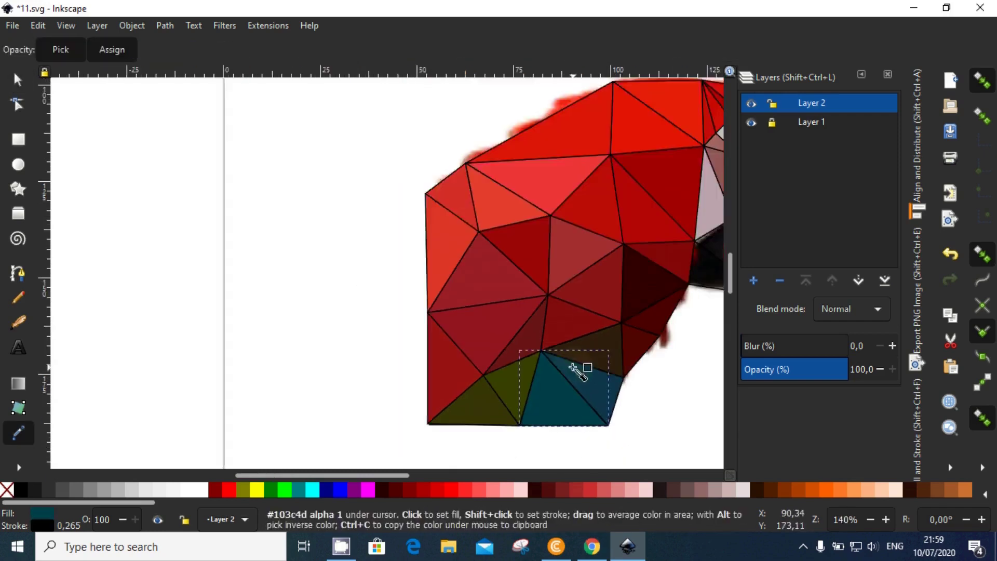
pyautogui.keyDown('ctrl'); pyautogui.scroll(-1, 577, 369); pyautogui.keyUp('ctrl')
pyautogui.scroll(1, 649, 354)
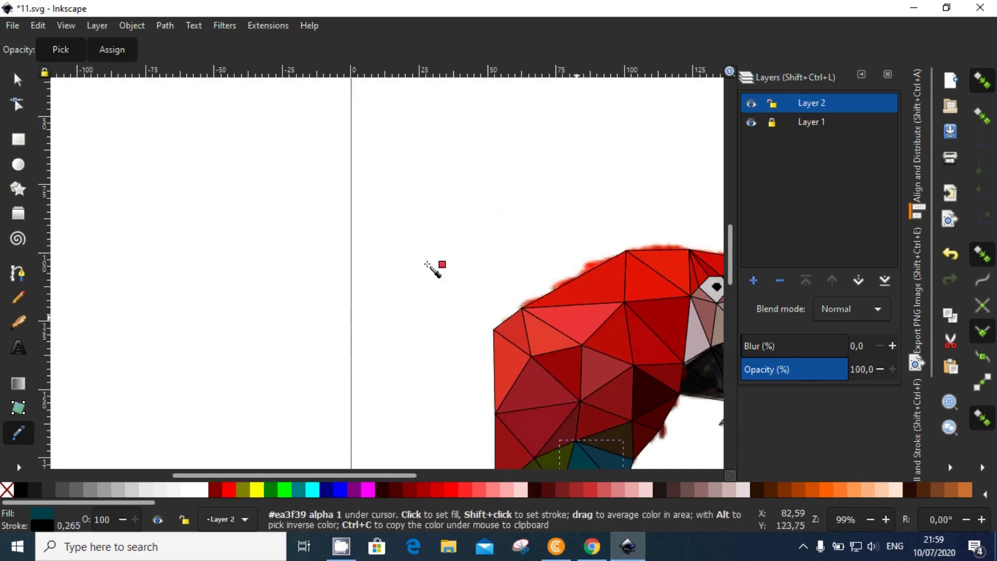
pyautogui.press('space')
pyautogui.keyDown('ctrl'); pyautogui.scroll(1, 440, 255); pyautogui.keyUp('ctrl')
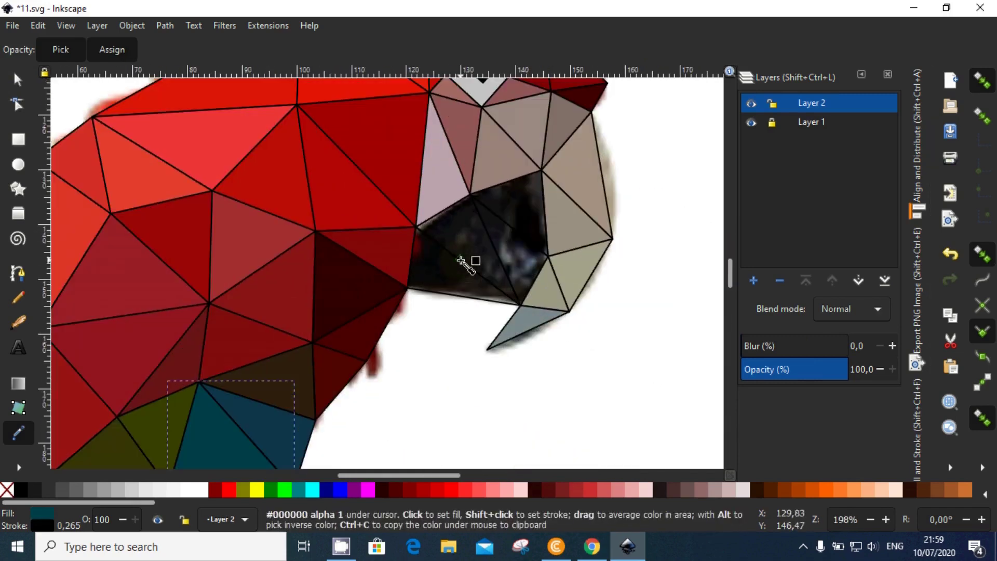
pyautogui.press('s')
pyautogui.click(448, 268)
pyautogui.press('d')
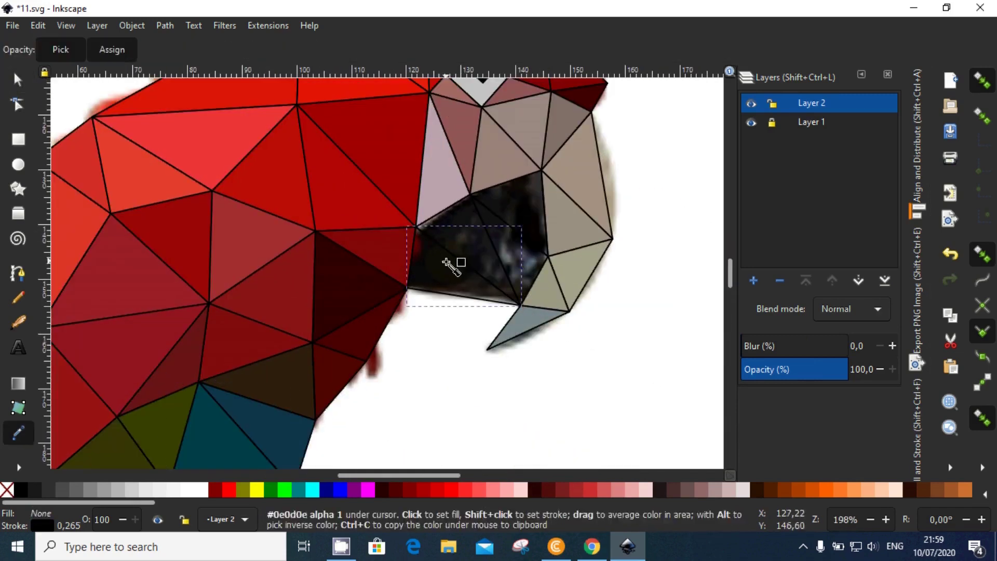
pyautogui.click(460, 259)
# Fill the upper beak triangle with a dark colour sampled from the photo
pyautogui.press('s')
pyautogui.click(494, 247)
pyautogui.press('d')
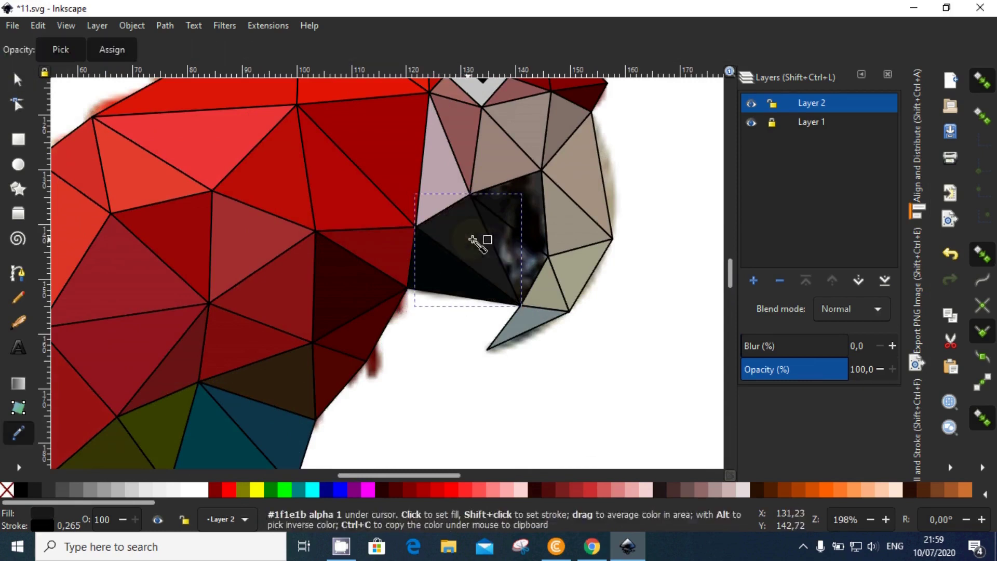
pyautogui.press('s')
pyautogui.click(517, 244)
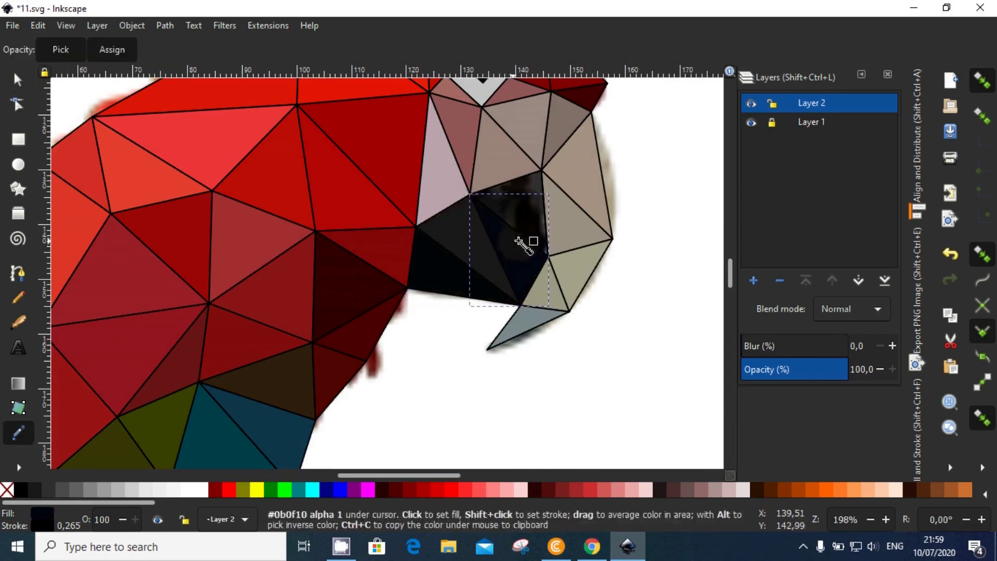
pyautogui.press('s')
# Fill the remaining unfilled upper beak triangle with black sampled from the photo
pyautogui.click(535, 177)
pyautogui.press('d')
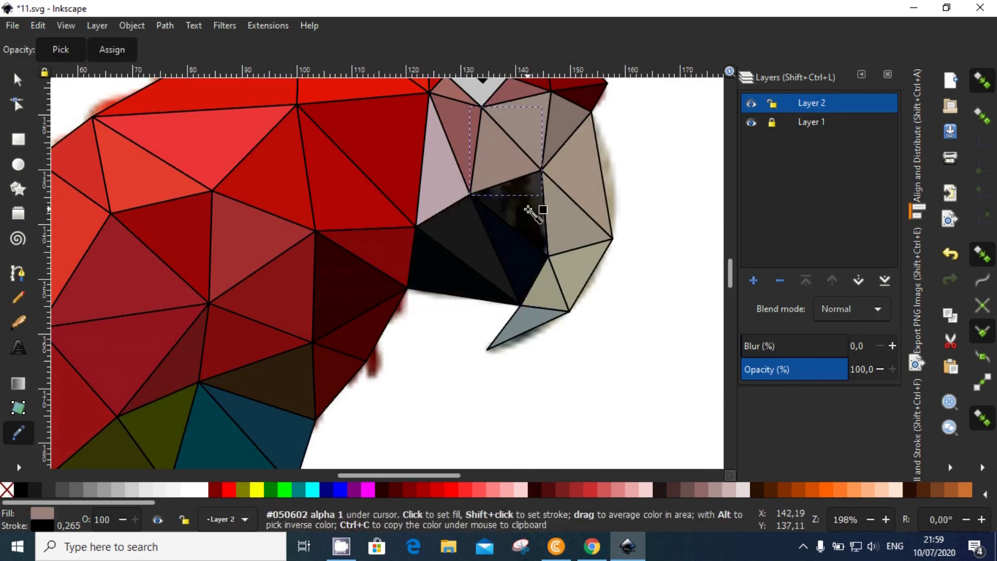
pyautogui.keyDown('ctrl'); pyautogui.scroll(1, 530, 213); pyautogui.keyUp('ctrl')
pyautogui.press('s')
pyautogui.press('d')
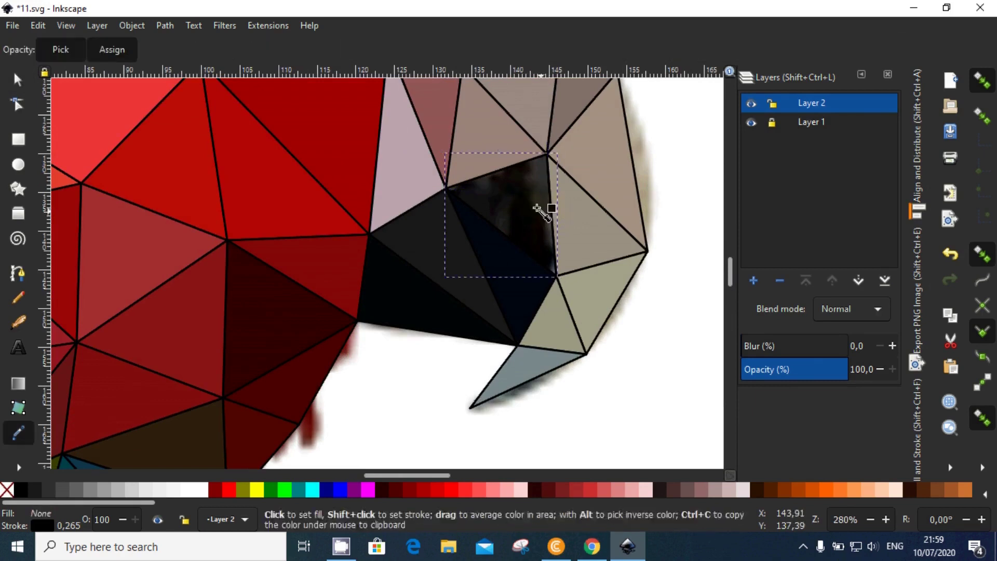
pyautogui.click(524, 221)
pyautogui.keyDown('ctrl'); pyautogui.scroll(-2, 523, 220); pyautogui.keyUp('ctrl')
pyautogui.keyDown('ctrl'); pyautogui.scroll(-1, 526, 212); pyautogui.keyUp('ctrl')
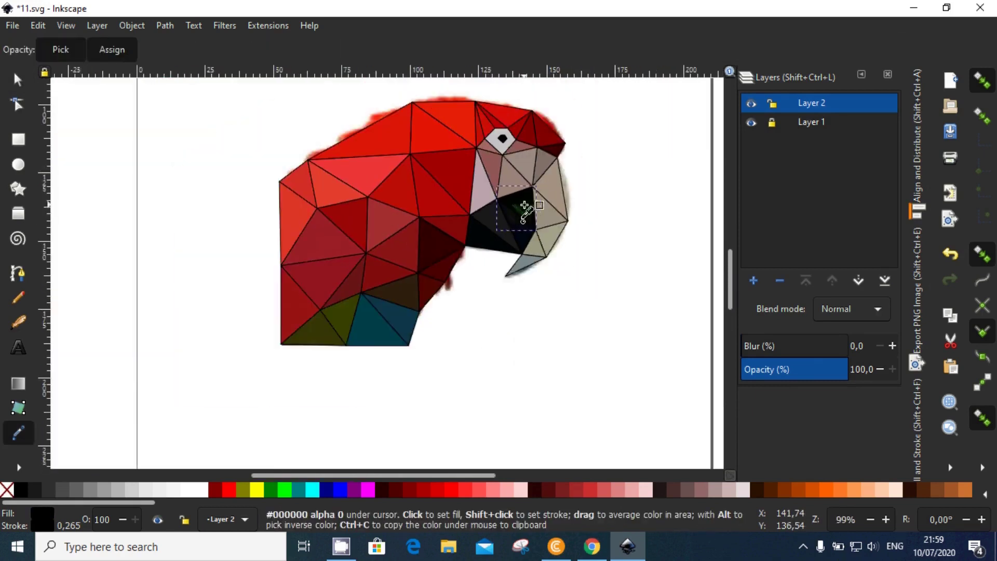
# Select all parrot triangles and clear their stroke so no outlines remain
pyautogui.click(16, 81)
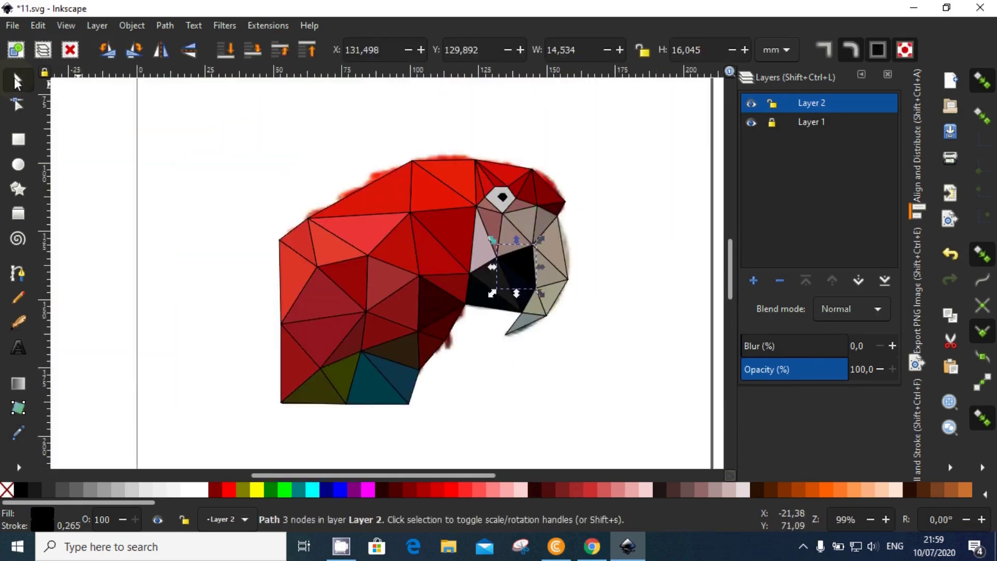
pyautogui.moveTo(166, 134); pyautogui.dragTo(619, 451)
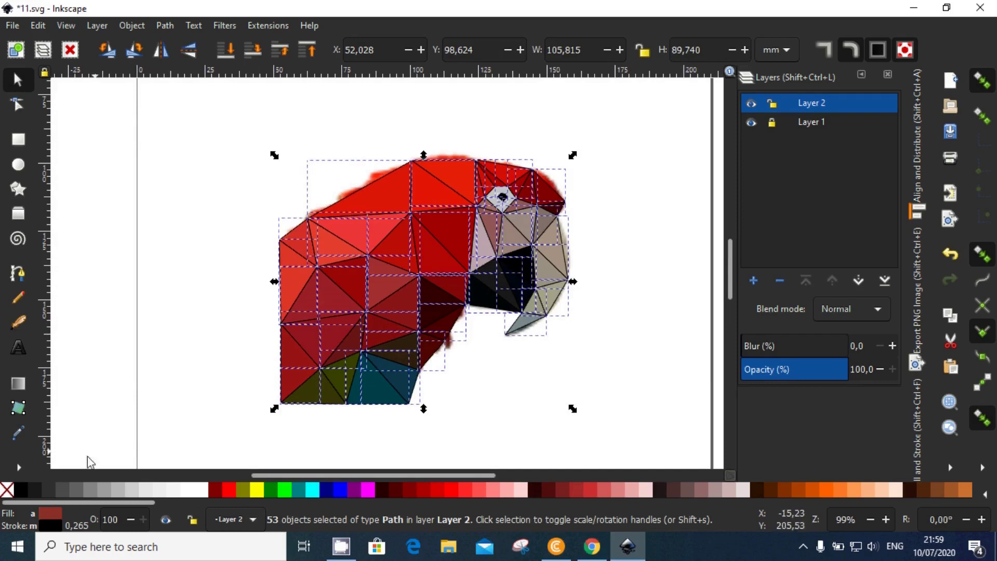
pyautogui.press('shift')
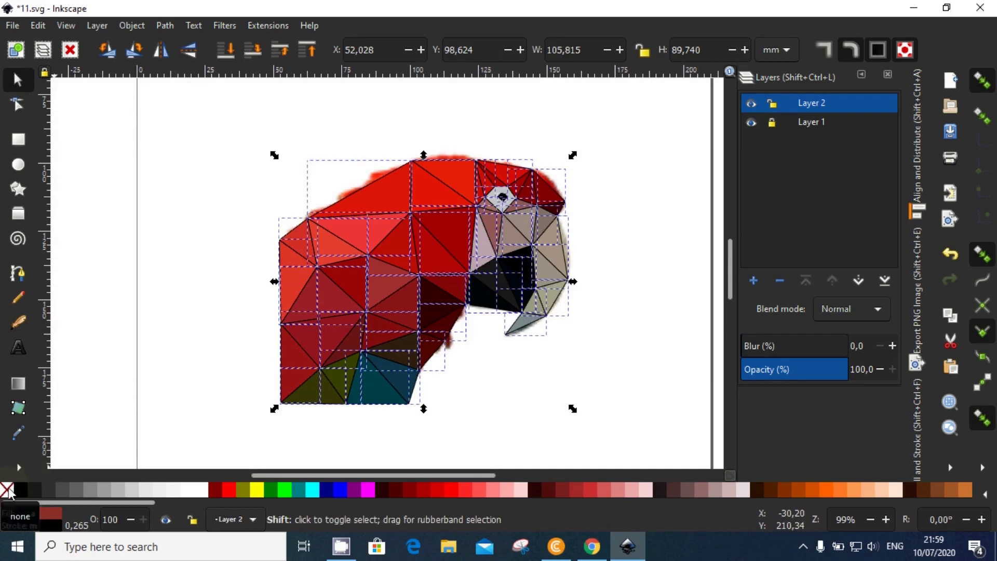
pyautogui.keyDown('shift'); pyautogui.click(8, 491); pyautogui.keyUp('shift')
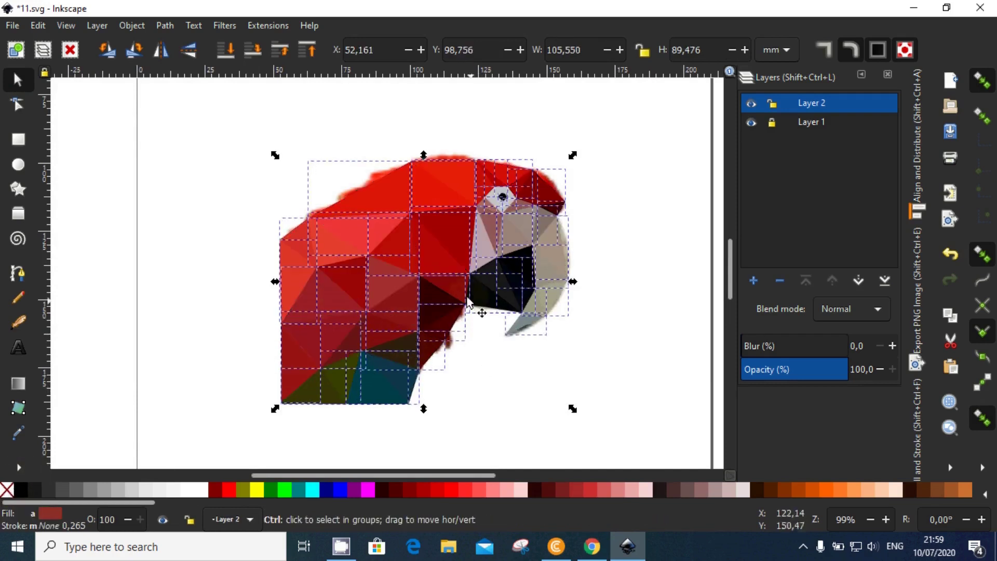
pyautogui.scroll(-1, 458, 289)
pyautogui.click(500, 397)
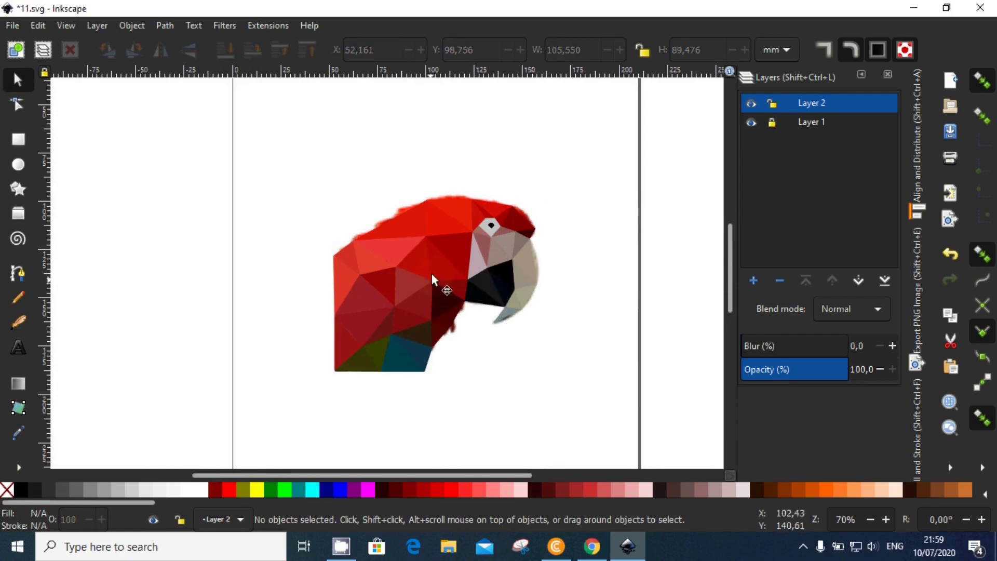
# Group all the triangles into one object and flip it horizontally
pyautogui.moveTo(314, 180); pyautogui.dragTo(587, 412)
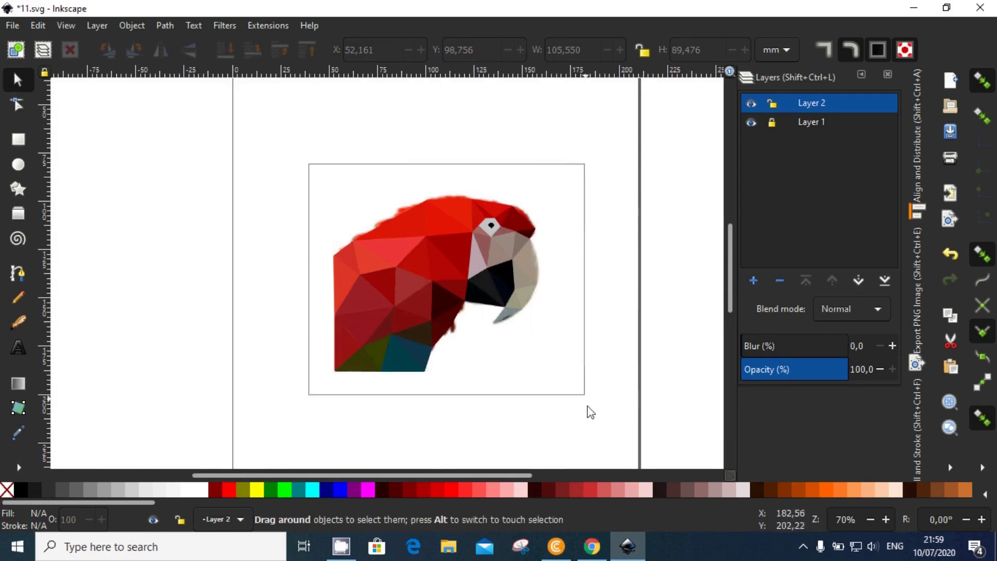
pyautogui.rightClick(438, 280)
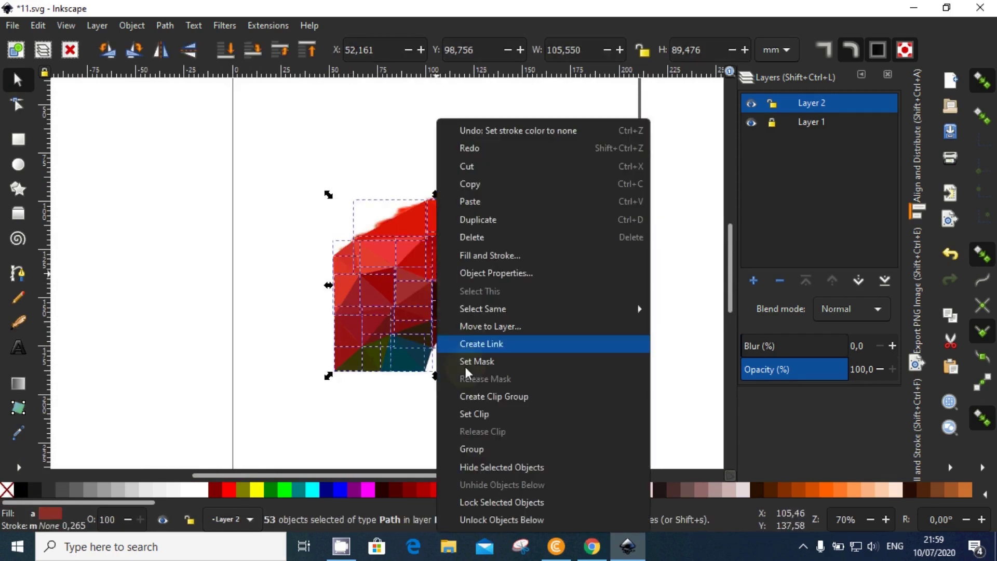
pyautogui.click(496, 450)
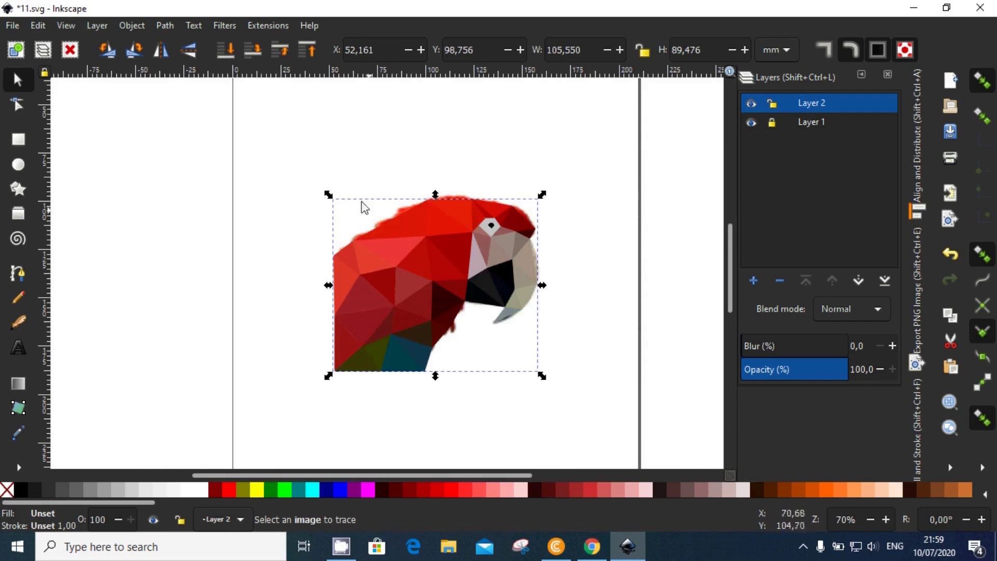
pyautogui.click(161, 50)
# Move the low-poly parrot right, unlock the photo's layer and shift the photo left
pyautogui.hscroll(5, 368, 267)
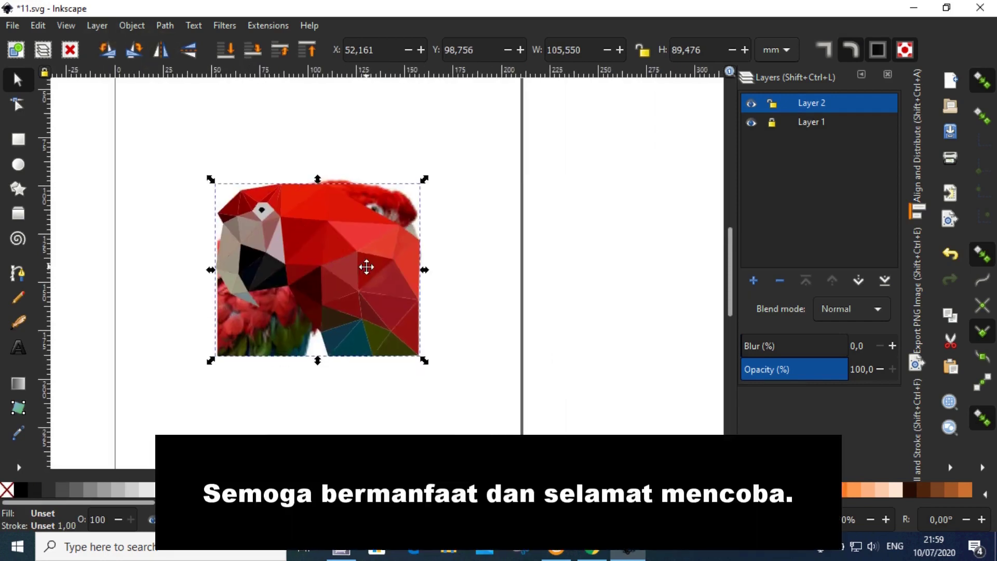
pyautogui.moveTo(367, 267); pyautogui.dragTo(605, 273)
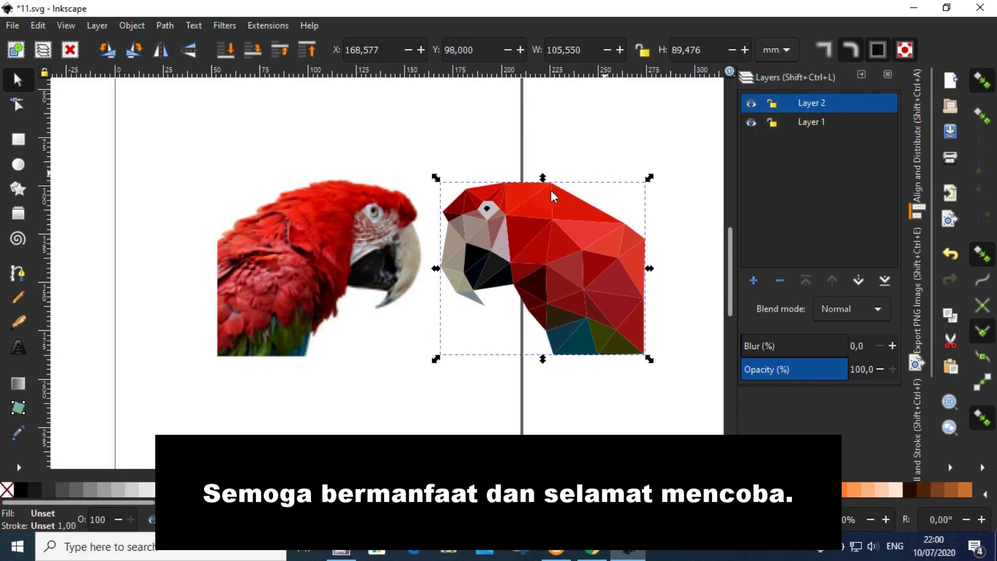
pyautogui.hotkey('ctrl', 'pagedown')
pyautogui.hscroll(-2, 490, 359)
pyautogui.hscroll(-2, 490, 358)
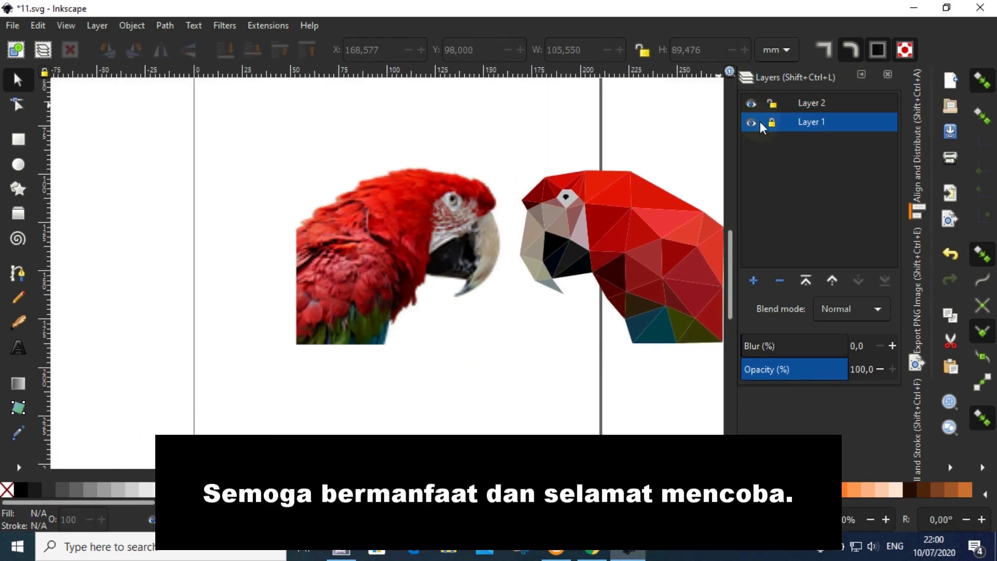
pyautogui.click(771, 123)
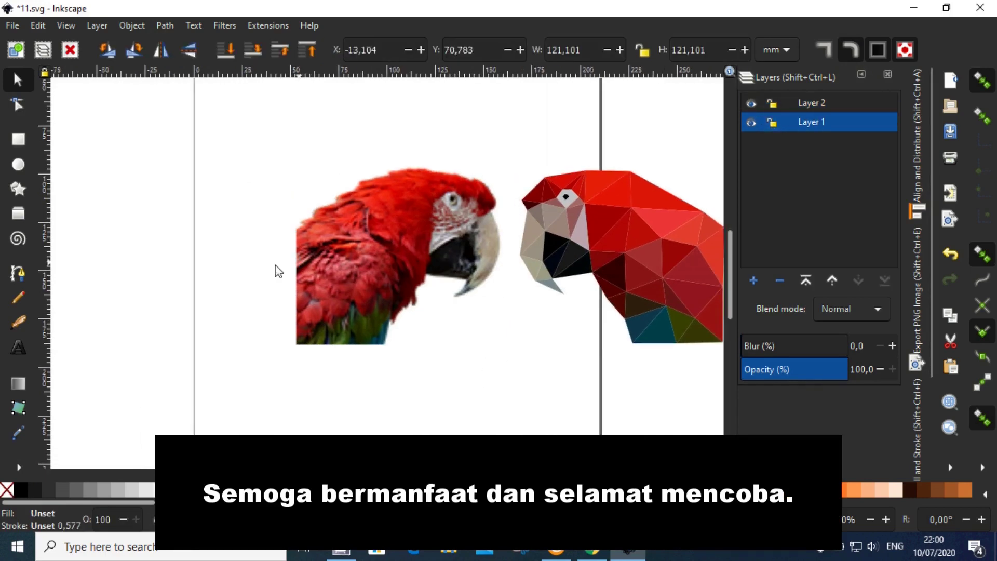
pyautogui.moveTo(433, 264); pyautogui.dragTo(280, 273)
# Position the low-poly parrot beside the photo, facing it, with matching heights
pyautogui.moveTo(618, 257); pyautogui.dragTo(496, 279)
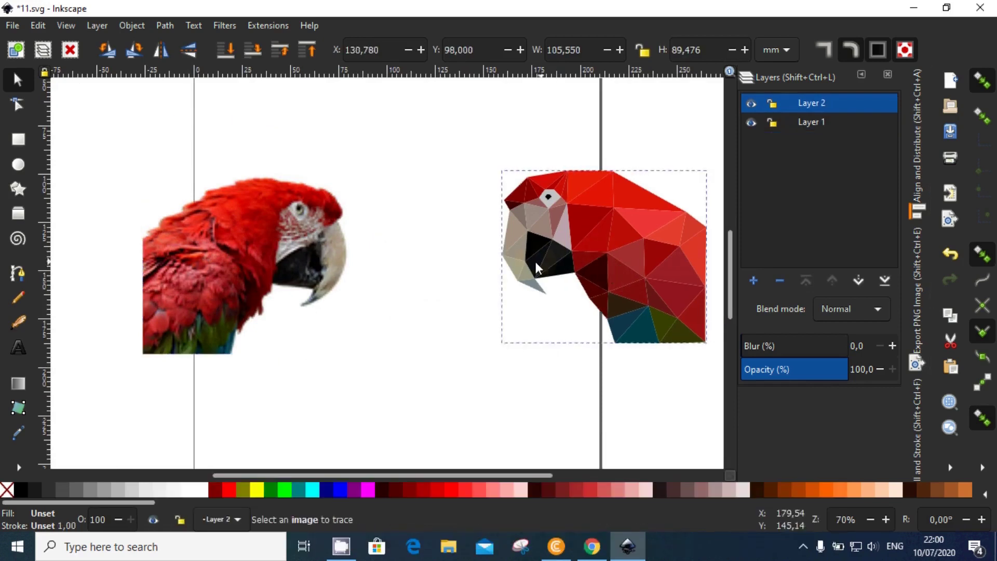
pyautogui.click(296, 266)
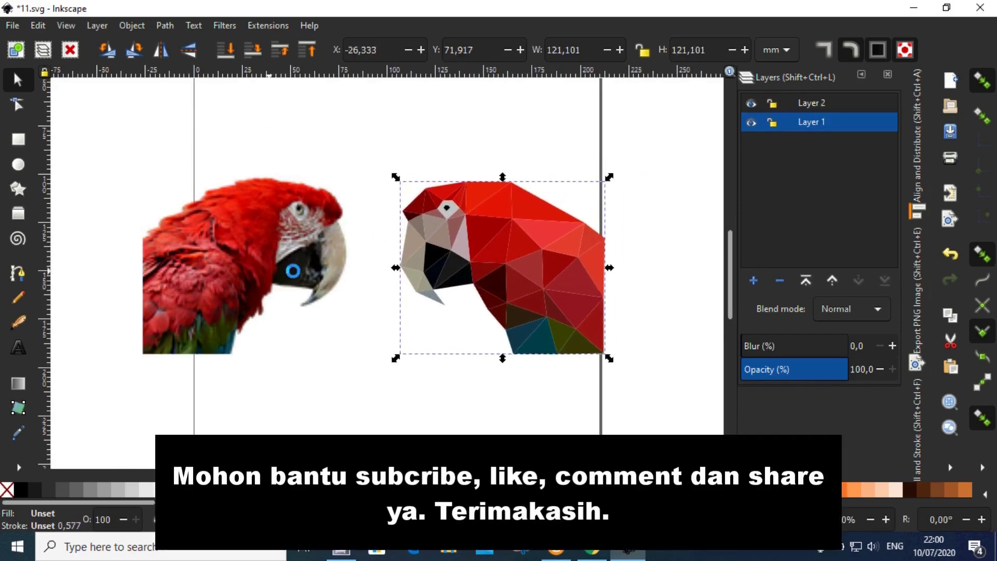
pyautogui.moveTo(269, 265); pyautogui.dragTo(307, 265)
pyautogui.hscroll(-2, 308, 265)
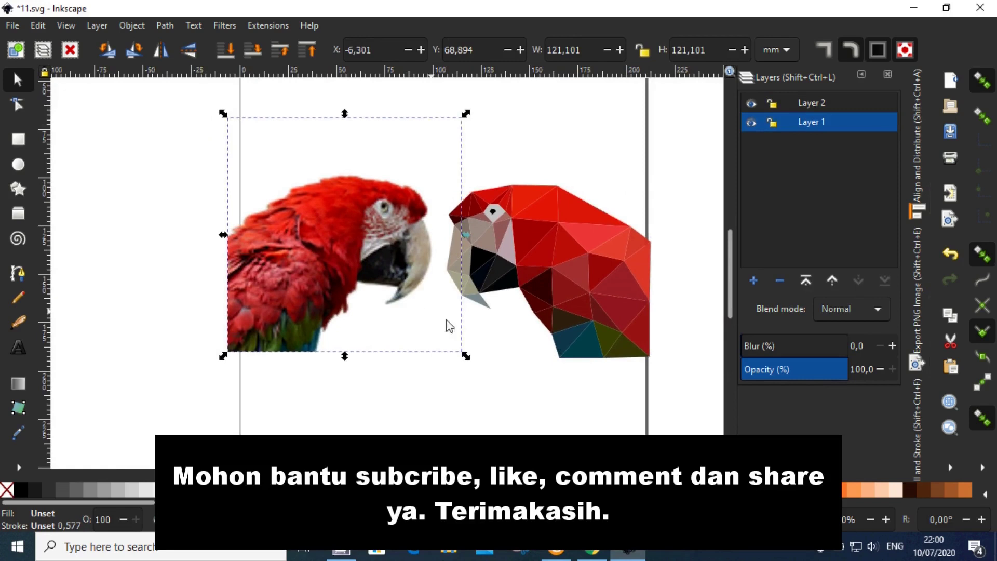
pyautogui.click(475, 336)
pyautogui.moveTo(585, 301); pyautogui.dragTo(581, 278)
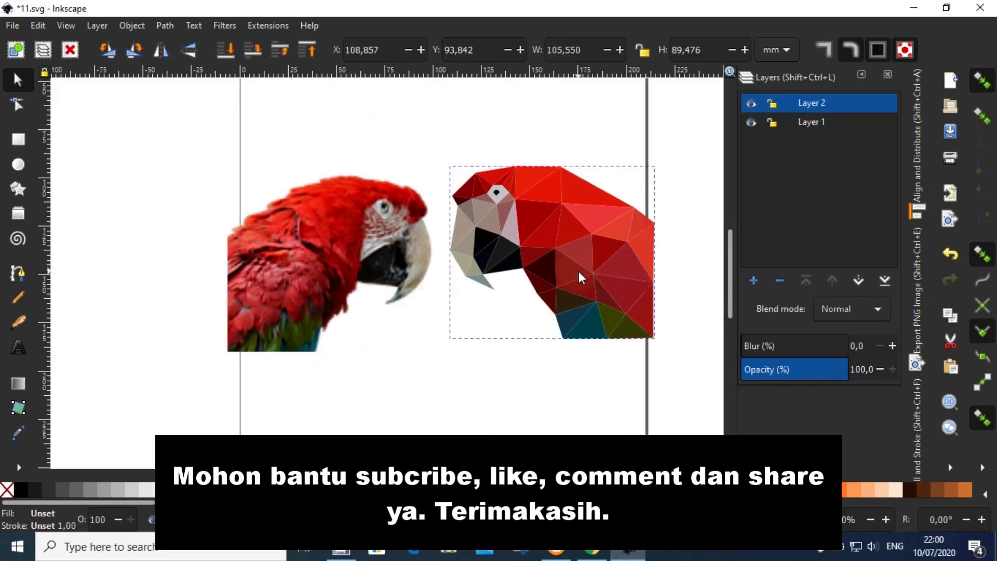
pyautogui.hscroll(1, 442, 202)
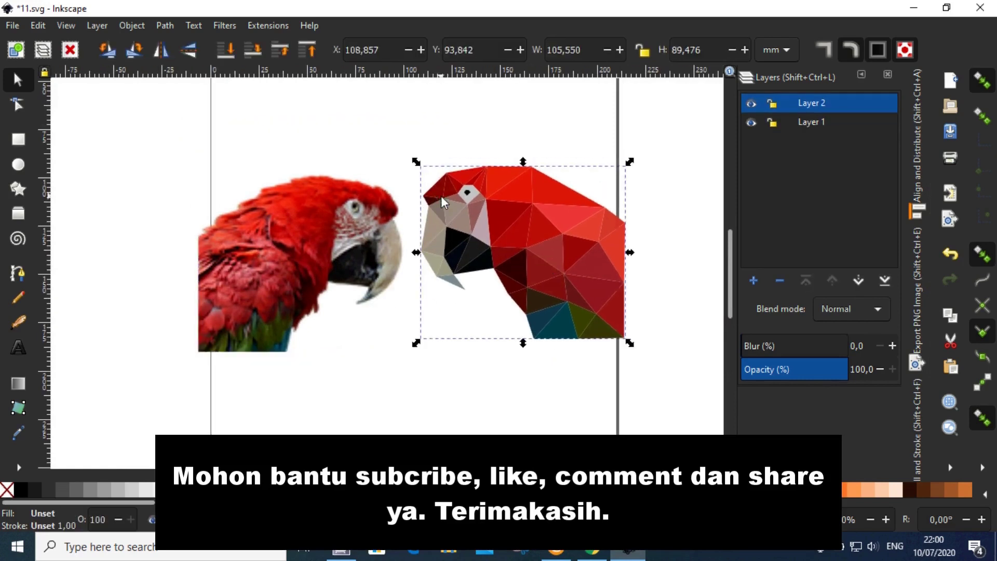
pyautogui.hscroll(-3, 474, 307)
pyautogui.hscroll(1, 435, 298)
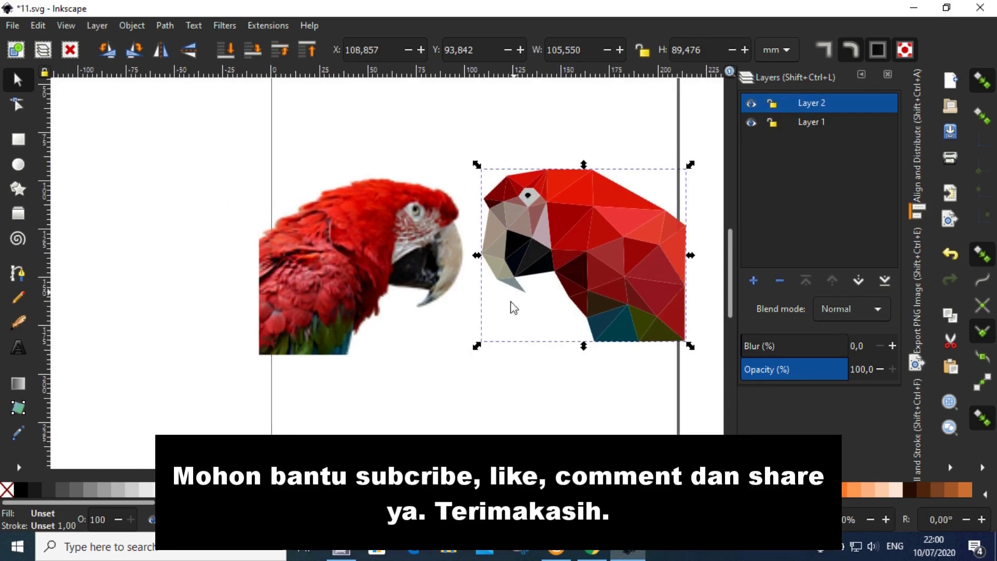
pyautogui.click(526, 365)
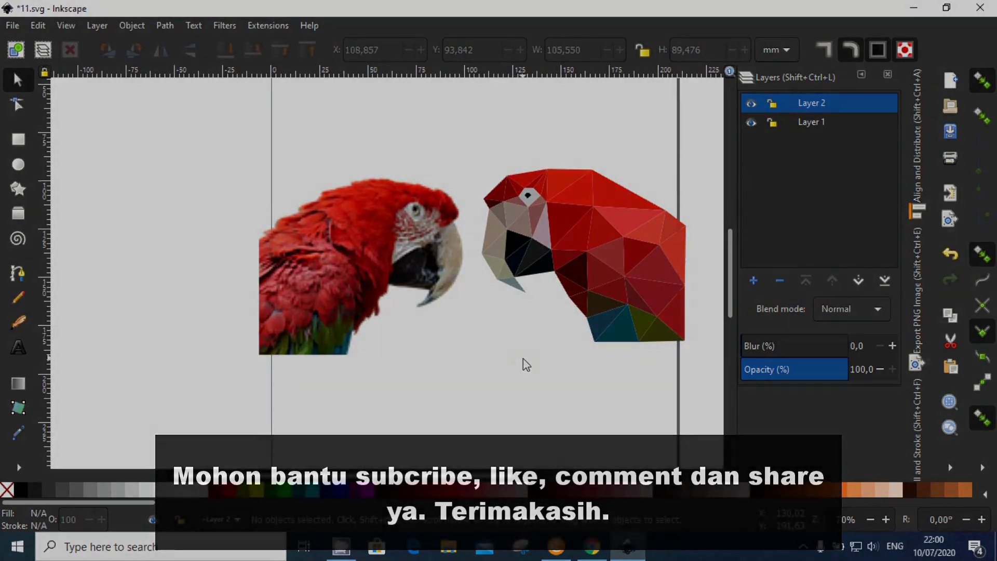